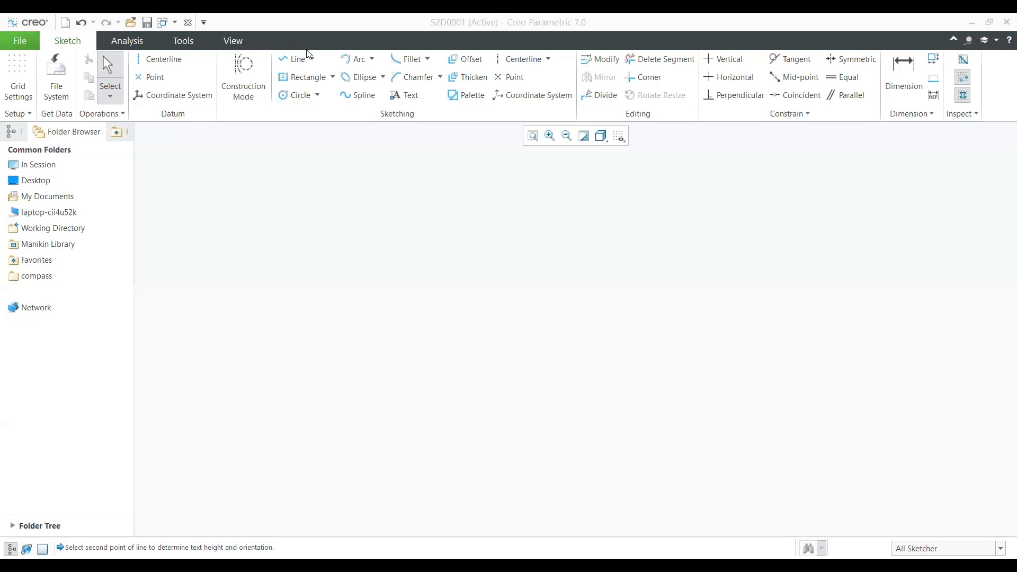
Sketch a center rectangle about 16.9 wide and 15.1 high
left_click(358, 80)
left_click(308, 79)
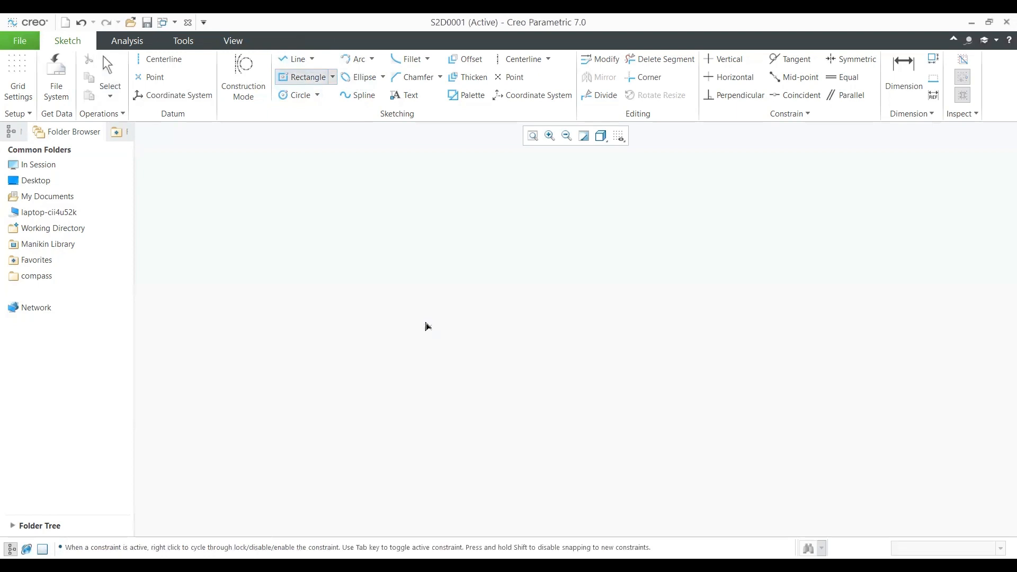
left_click(413, 309)
left_click(468, 358)
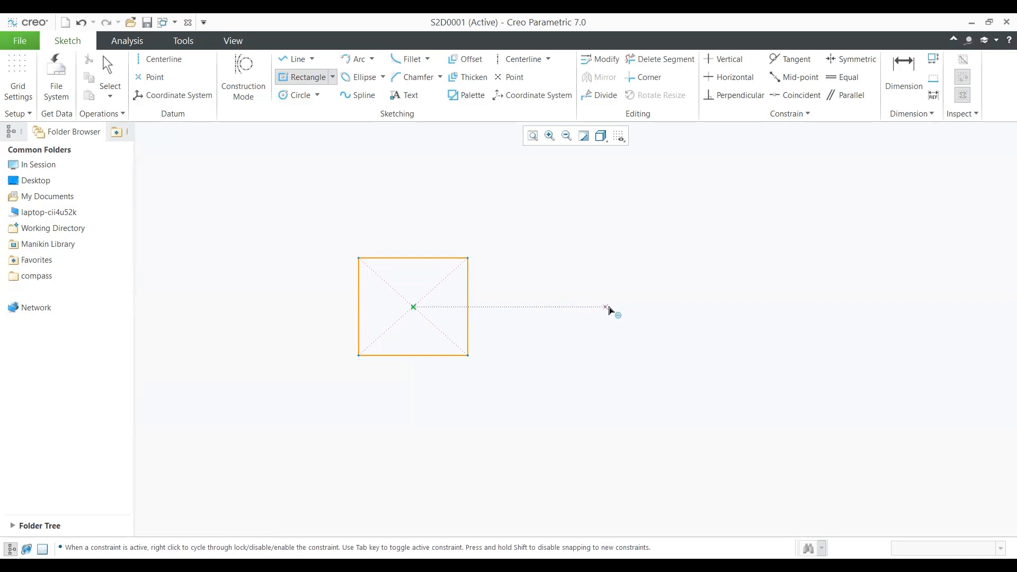
Sketch a second center rectangle of equal size, level with the first and about 13.7 to its right
left_click(613, 311)
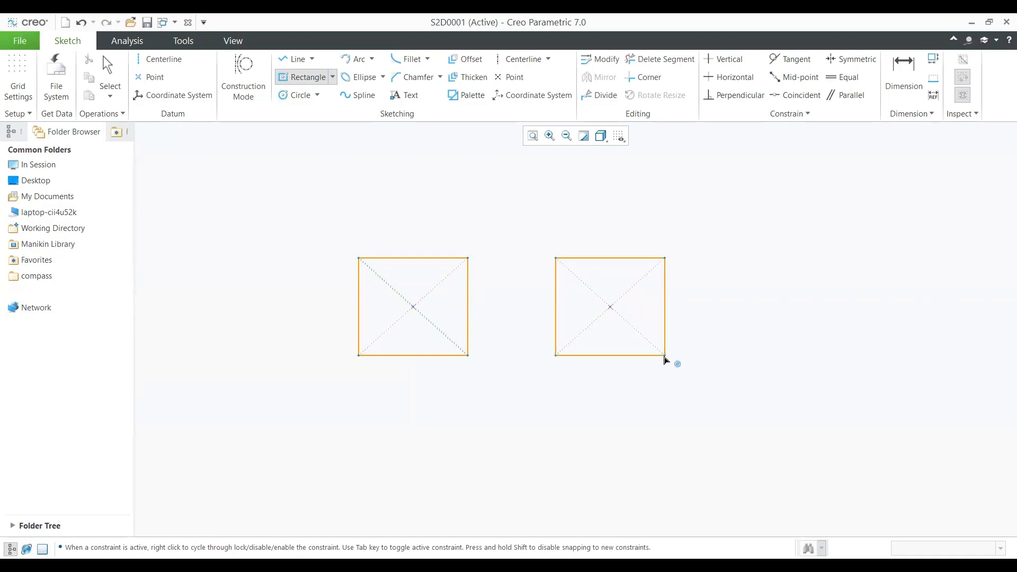
left_click(666, 359)
middle_click(778, 336)
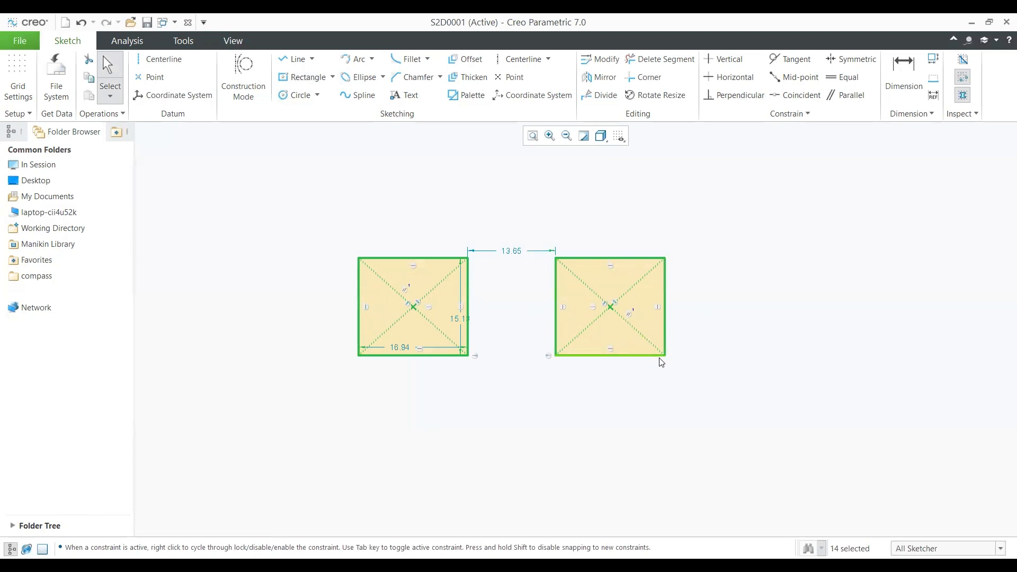
scroll(422, 308, "up", 3)
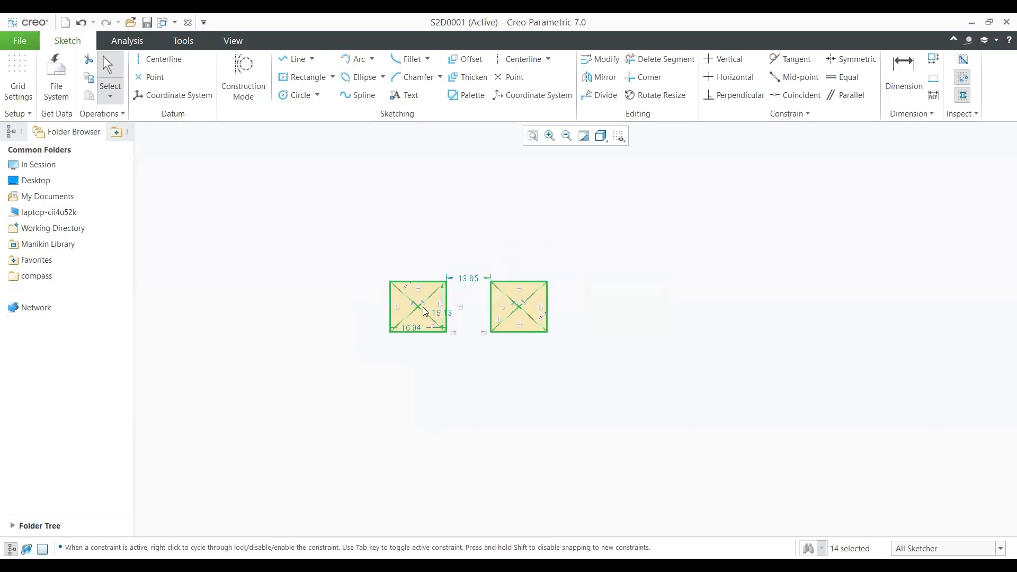
scroll(422, 308, "down", 3)
left_click(409, 236)
scroll(364, 252, "down", 3)
scroll(354, 216, "up", 2)
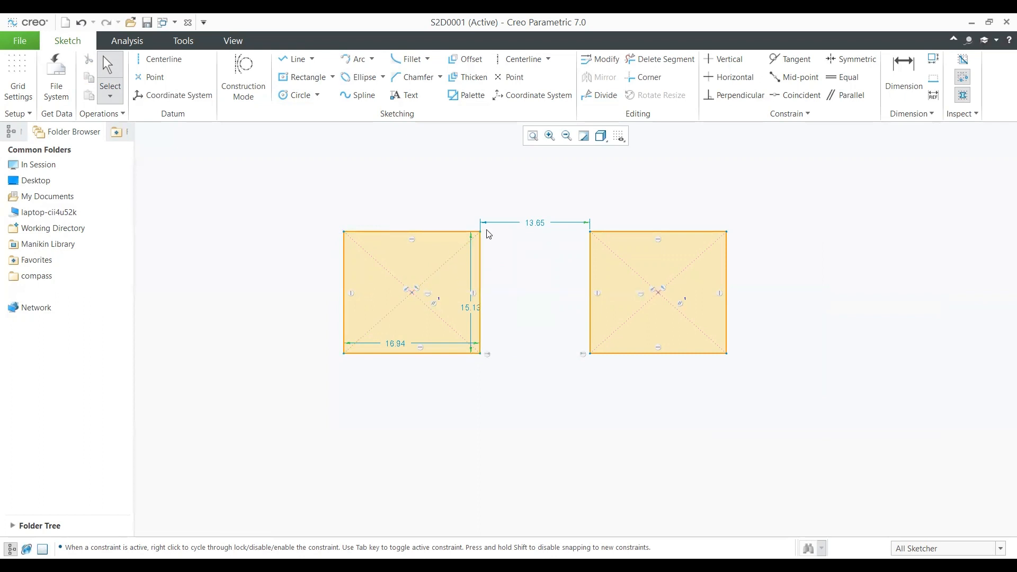
Add a Circular fillet of about 3.2 radius to the upper-left corner of the left rectangle
left_click(427, 59)
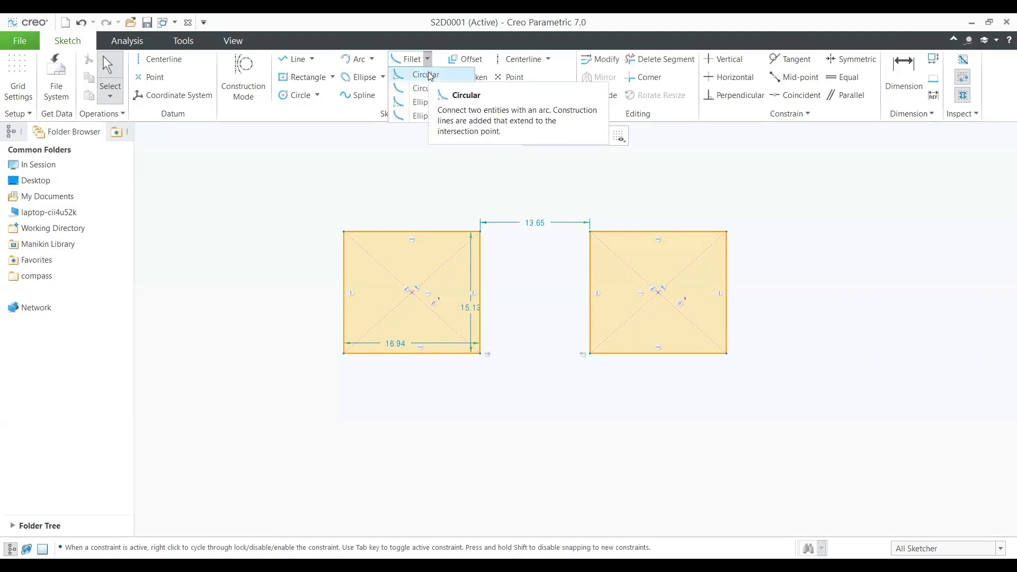
left_click(428, 74)
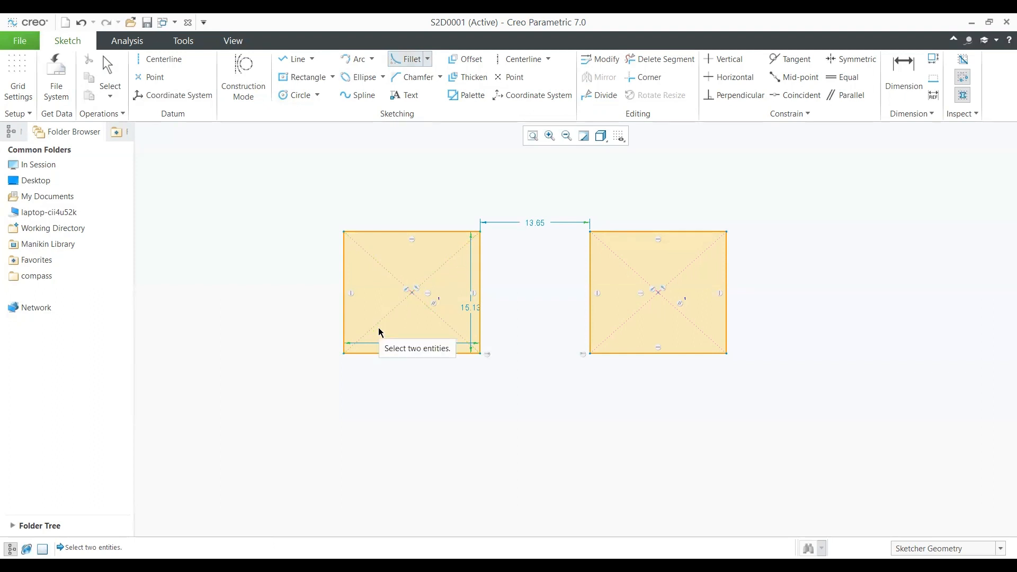
left_click(427, 58)
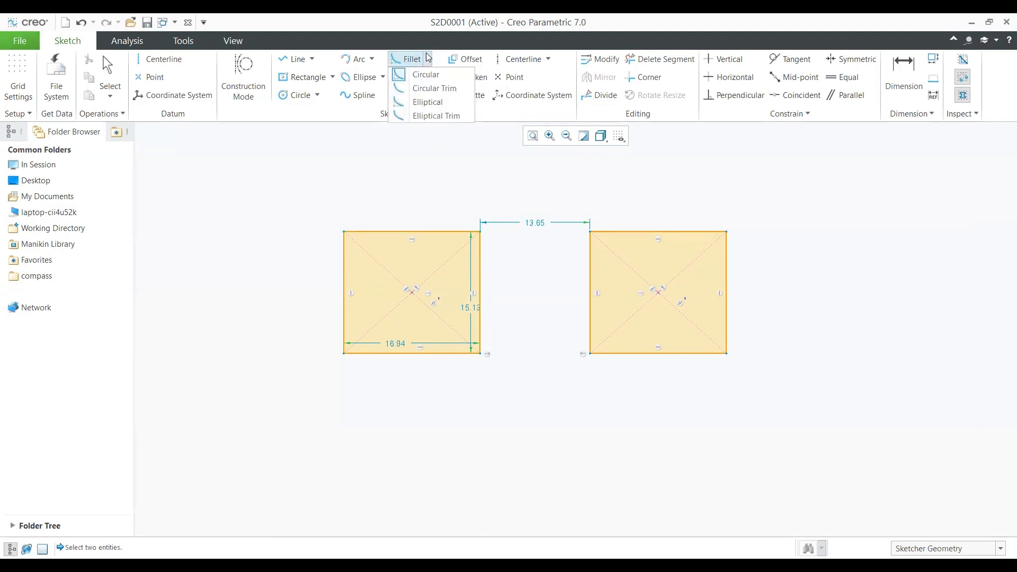
left_click(399, 183)
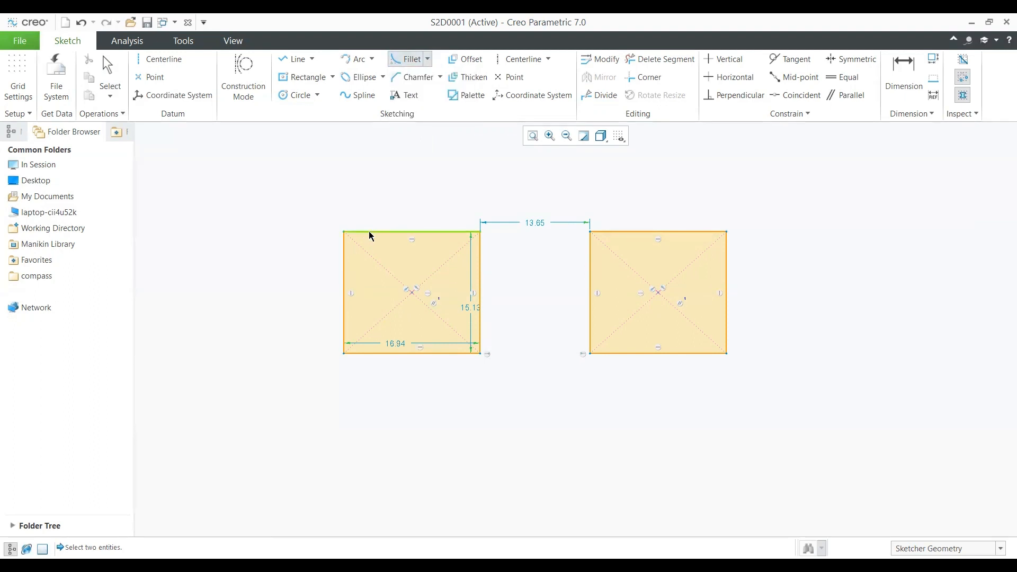
left_click(370, 232)
left_click(342, 270)
scroll(340, 225, "up", 3)
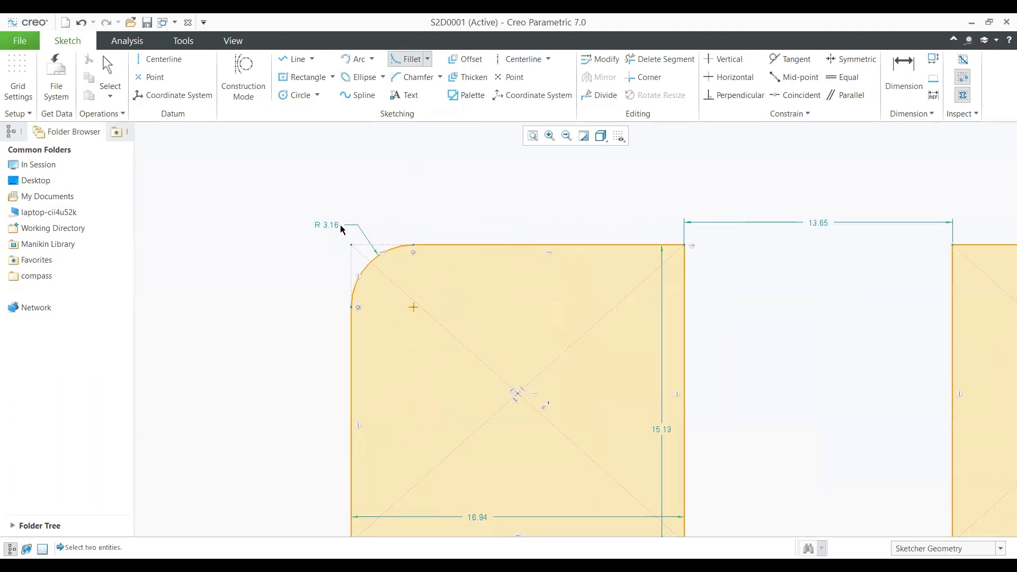
middle_click(382, 224)
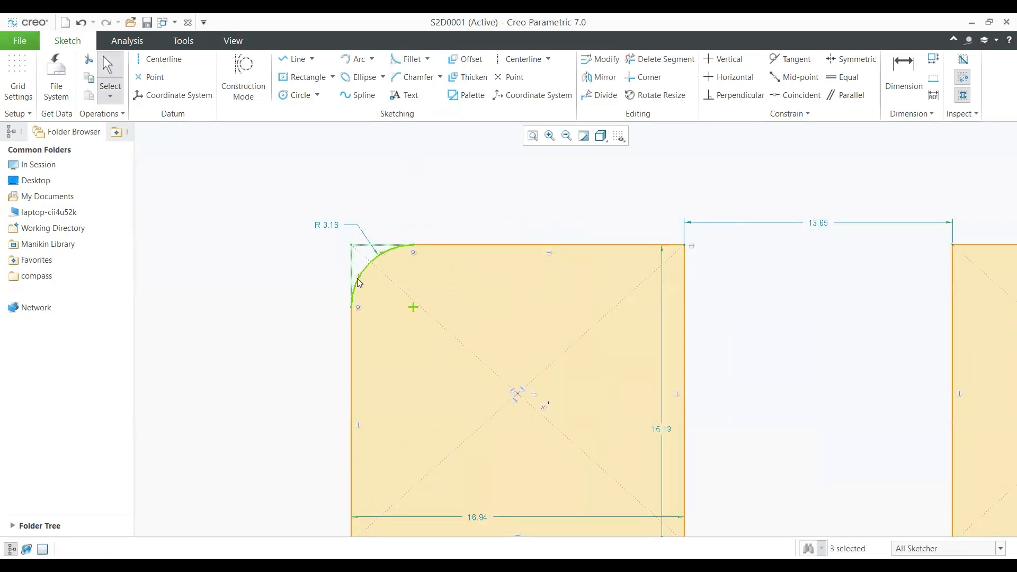
Delete the vertical and horizontal construction lines that extend to the original corner at the left rectangle's fillet
left_click(317, 306)
scroll(372, 259, "up", 3)
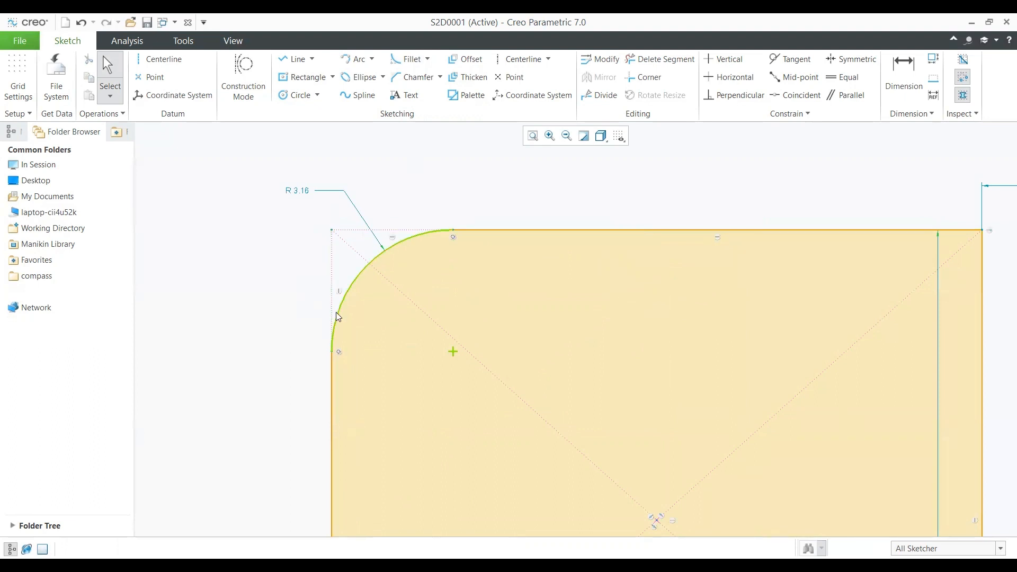
left_click(332, 277)
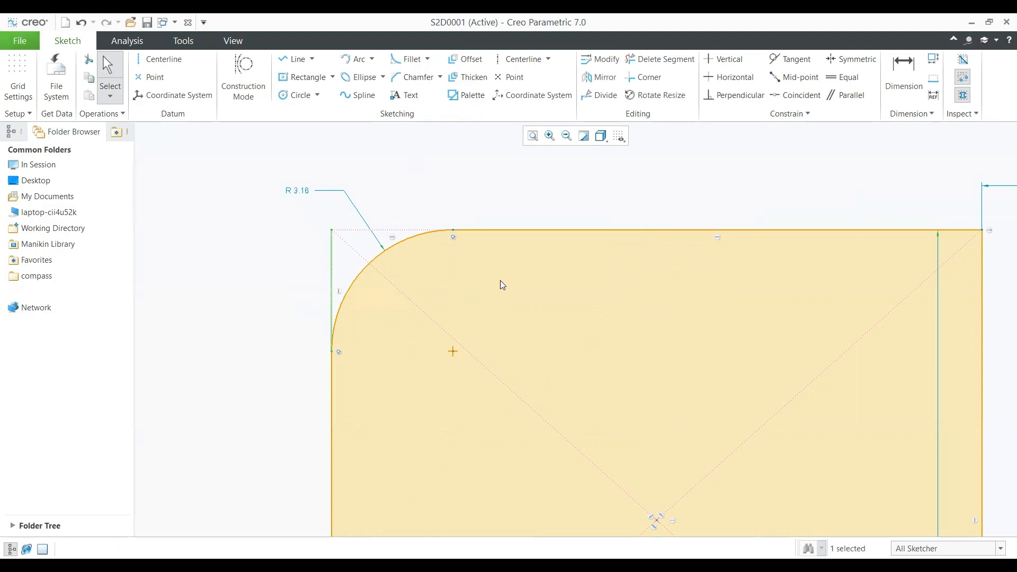
left_click(500, 285)
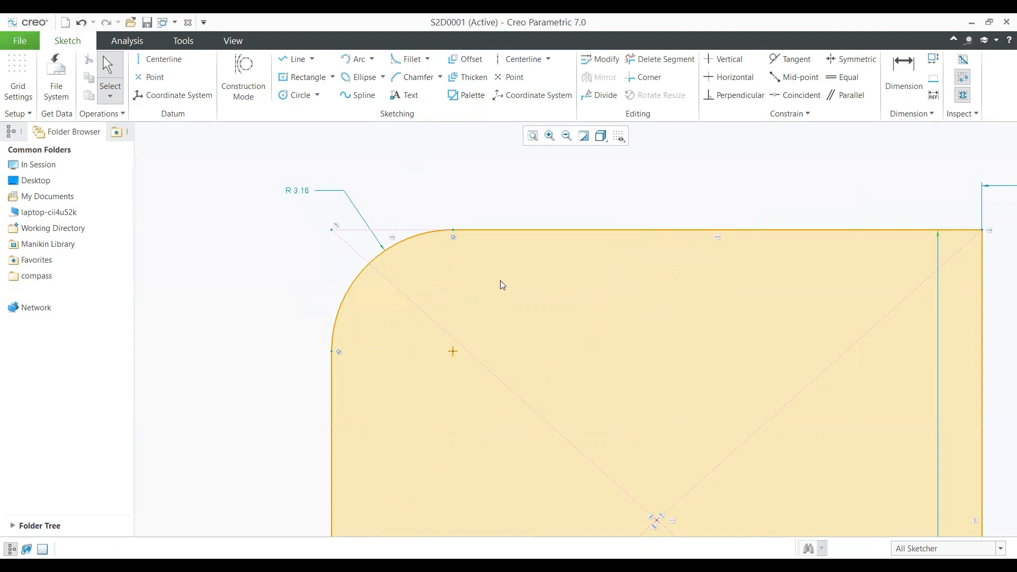
left_click(370, 230)
key("Delete")
Delete both diagonal construction lines of the left rectangle
left_click(348, 246)
left_click(382, 279)
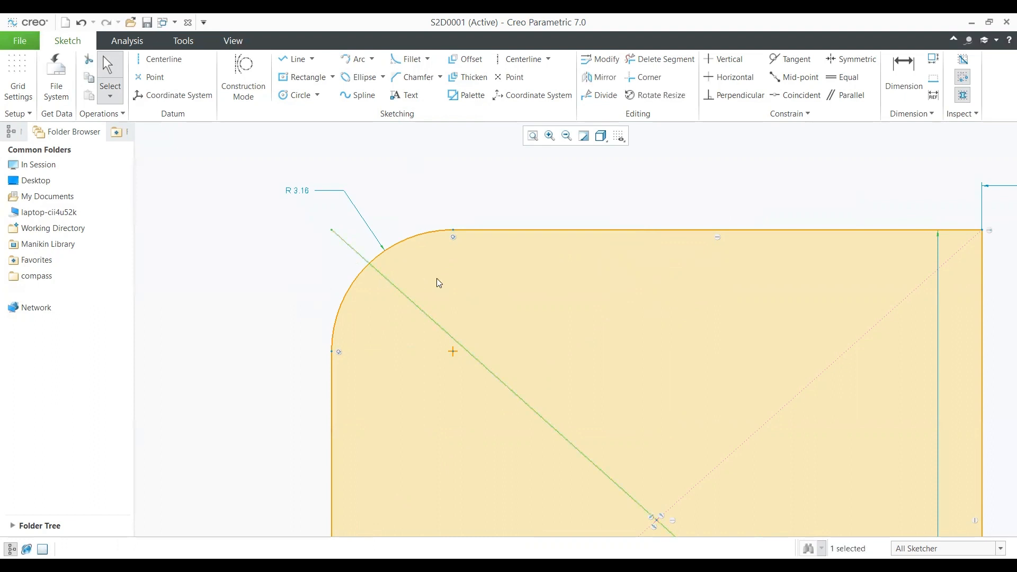
key("Delete")
scroll(338, 306, "down", 5)
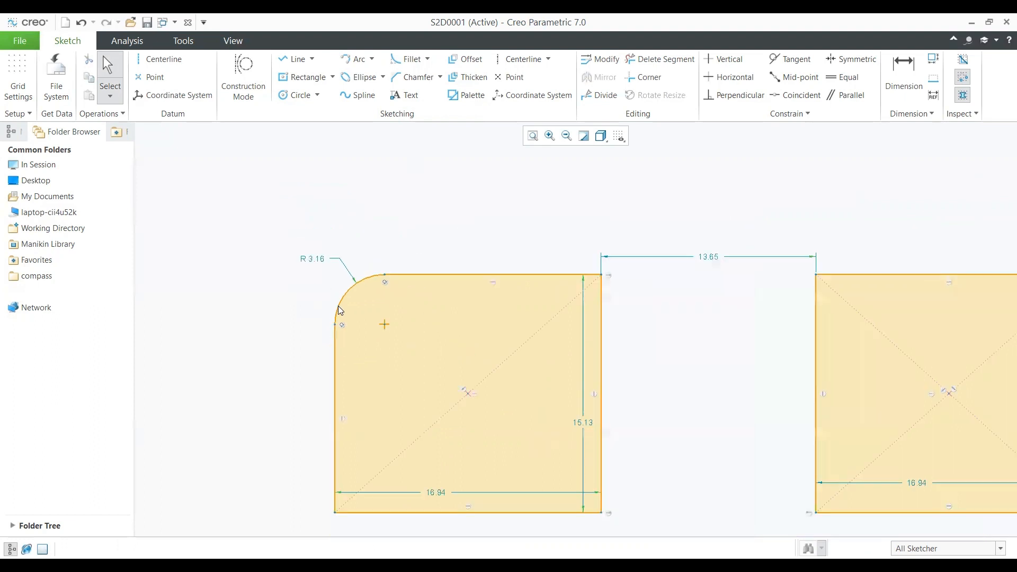
left_click(477, 343)
key("Delete")
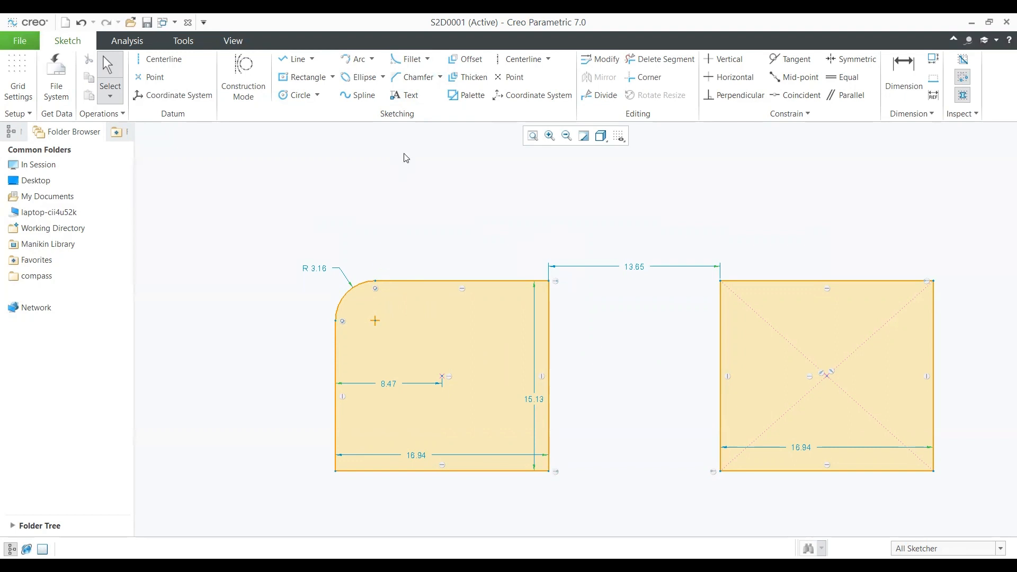
Add a Circular Trim fillet of about 2.6 radius to the upper-right corner of the left rectangle
left_click(428, 59)
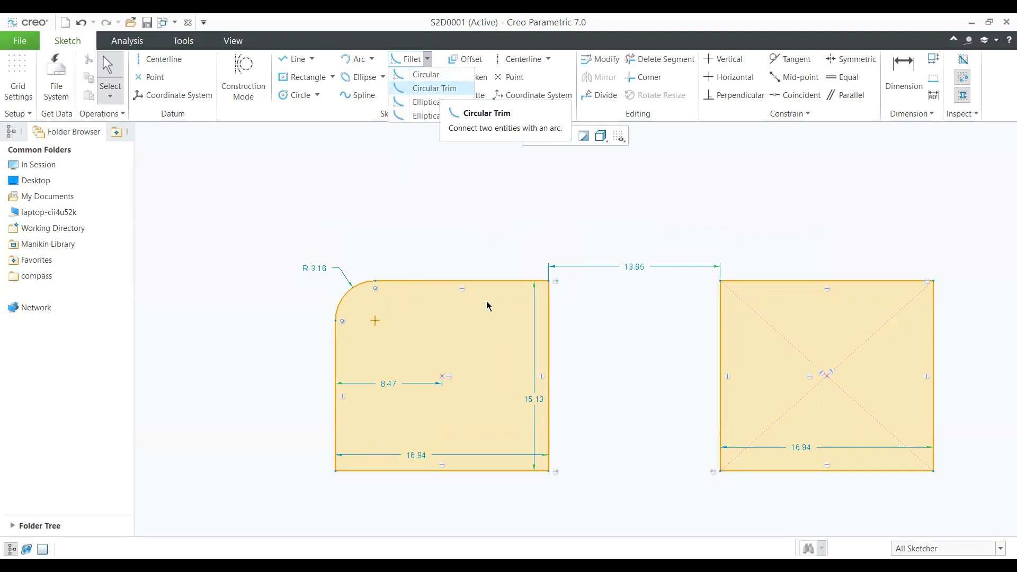
left_click(500, 281)
left_click(548, 313)
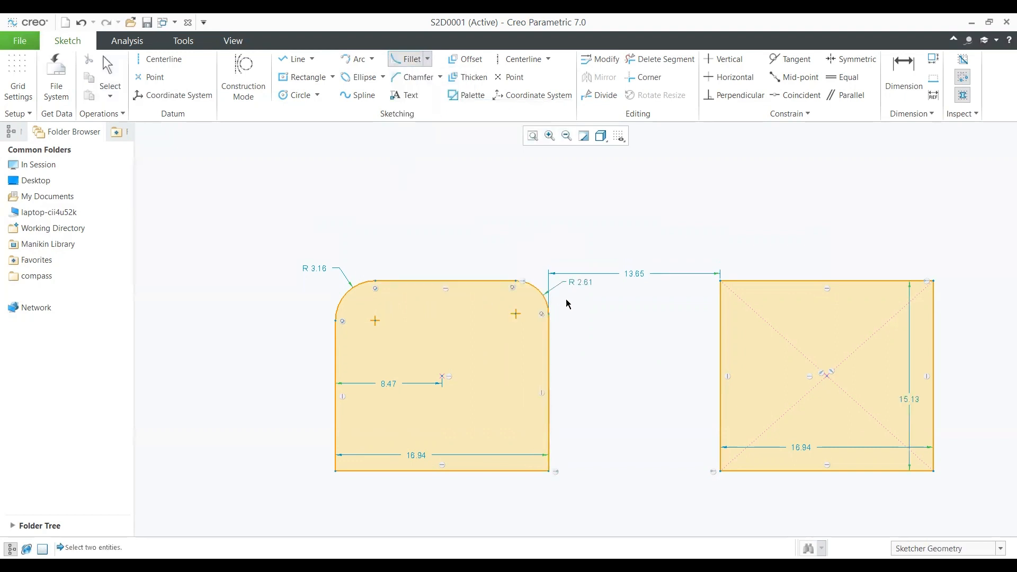
middle_click(573, 297)
scroll(576, 302, "up", 3)
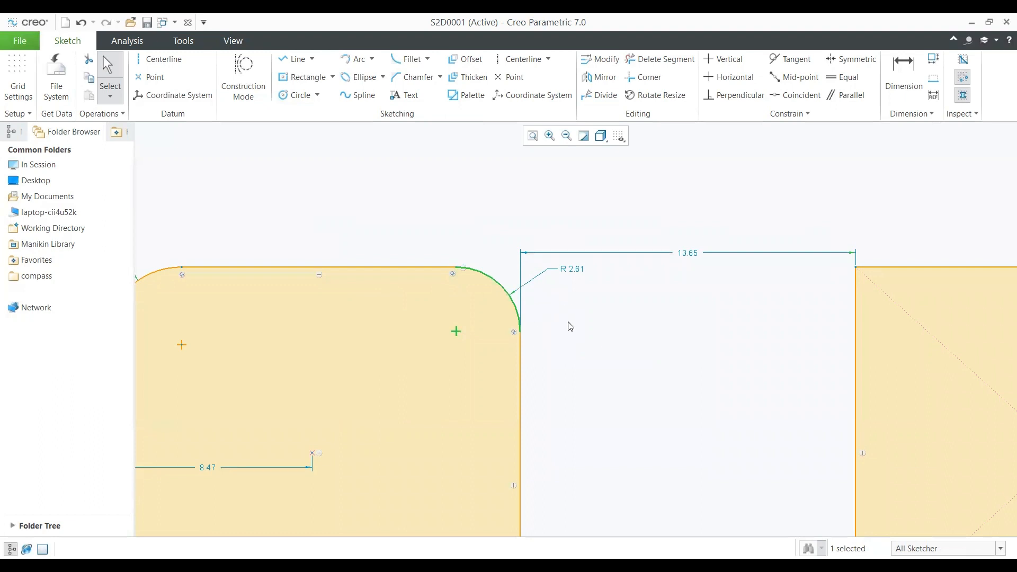
scroll(570, 324, "down", 1)
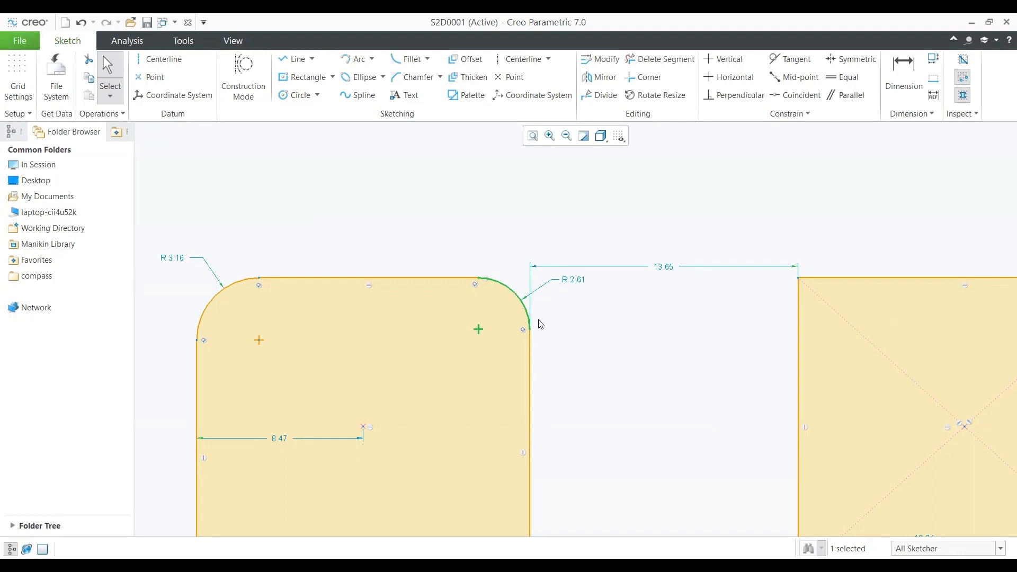
scroll(494, 187, "up", 3)
scroll(534, 301, "down", 2)
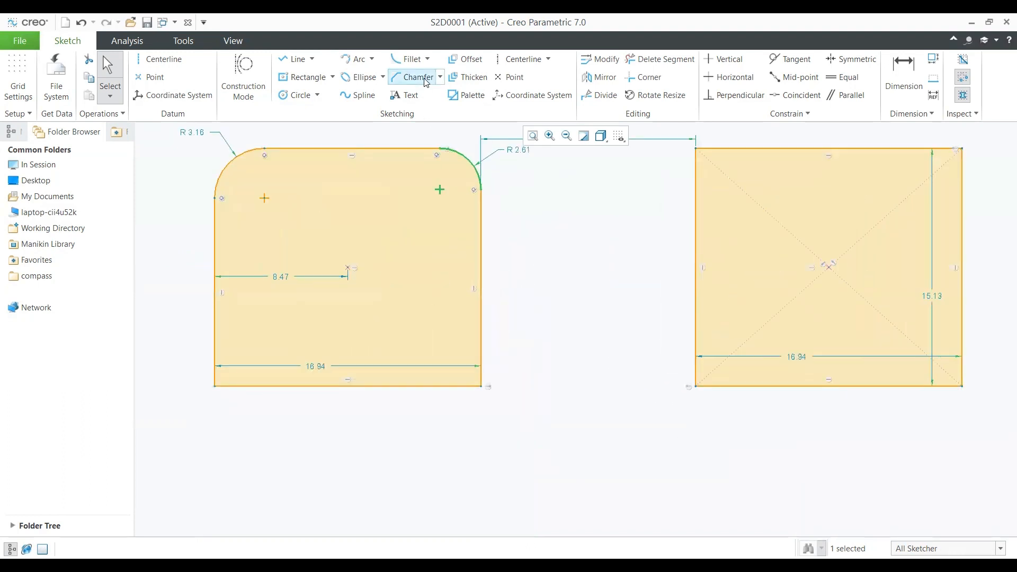
Add an Elliptical fillet about 4.5 wide and 3.5 high to the lower-right corner of the left rectangle
left_click(428, 60)
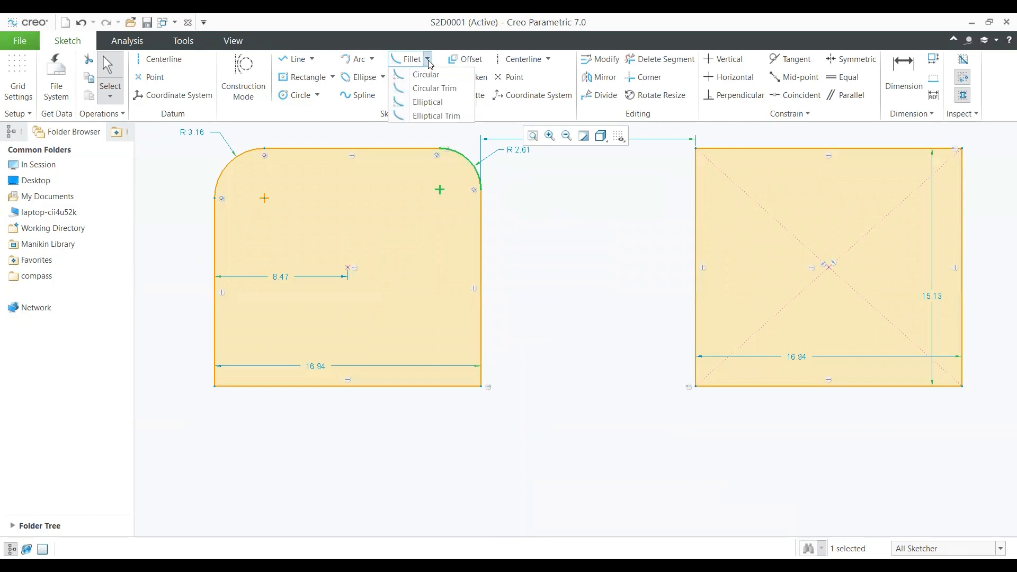
left_click(442, 103)
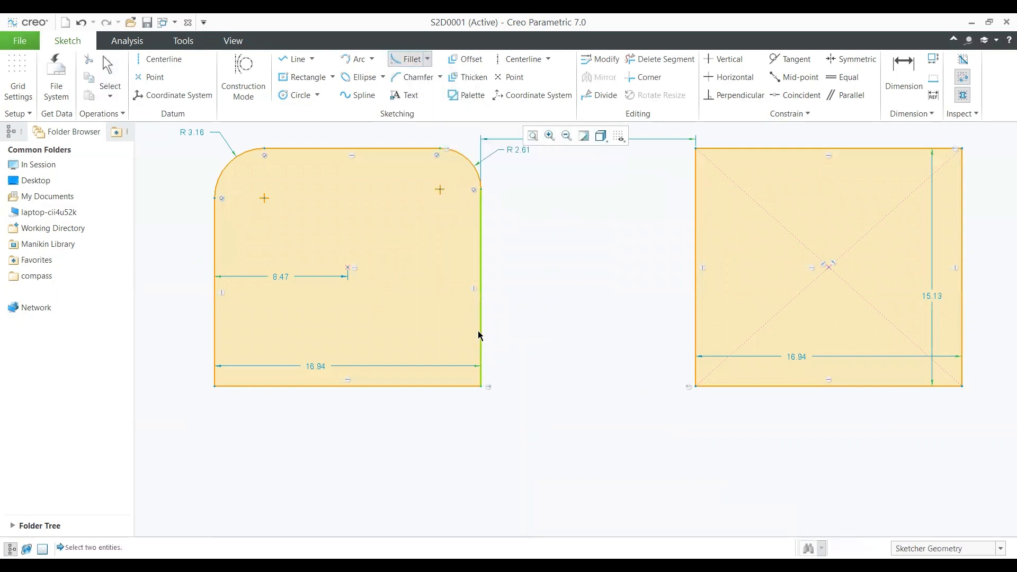
left_click(411, 387)
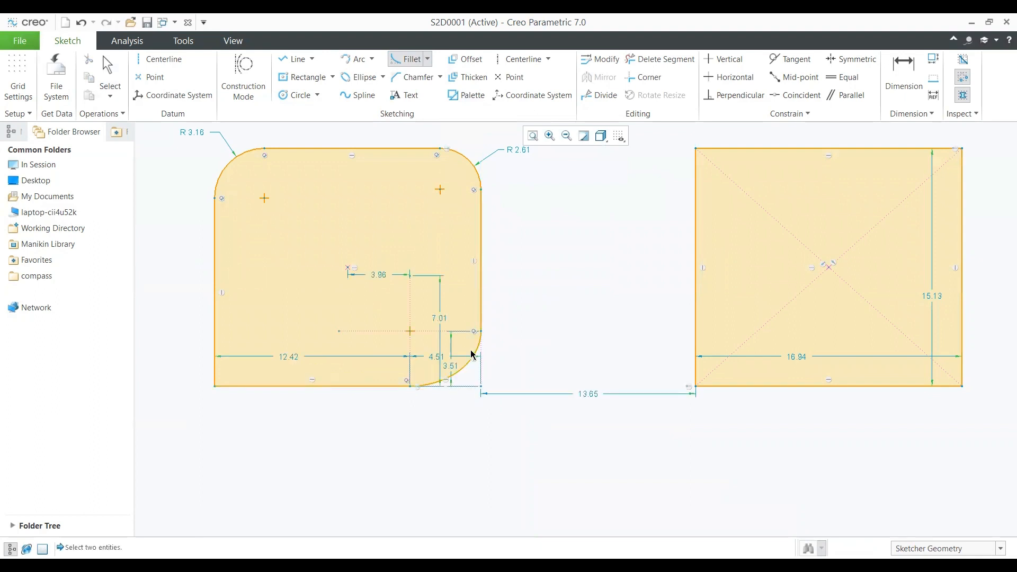
scroll(471, 353, "down", 2)
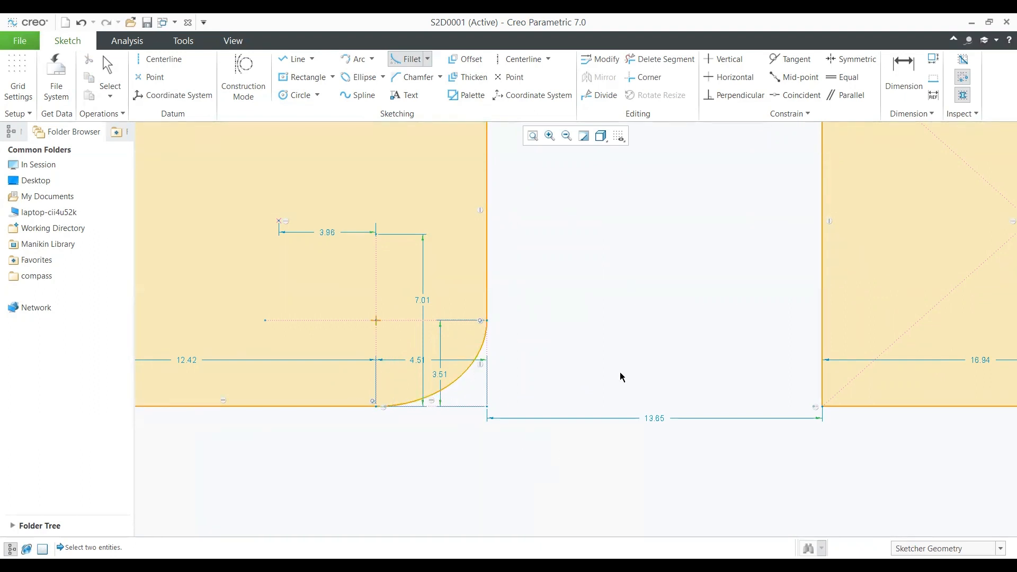
scroll(442, 381, "down", 1)
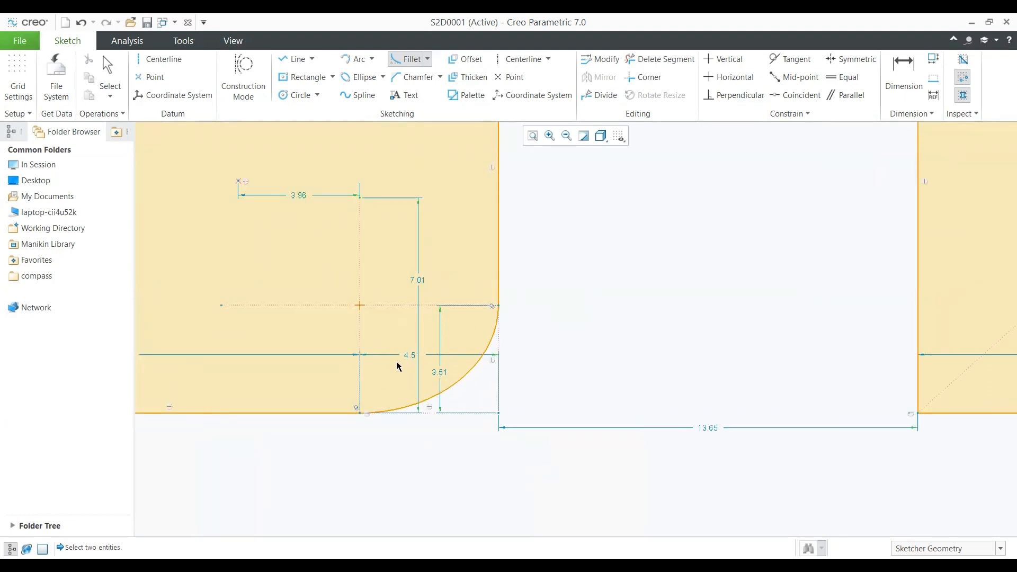
scroll(408, 362, "down", 2)
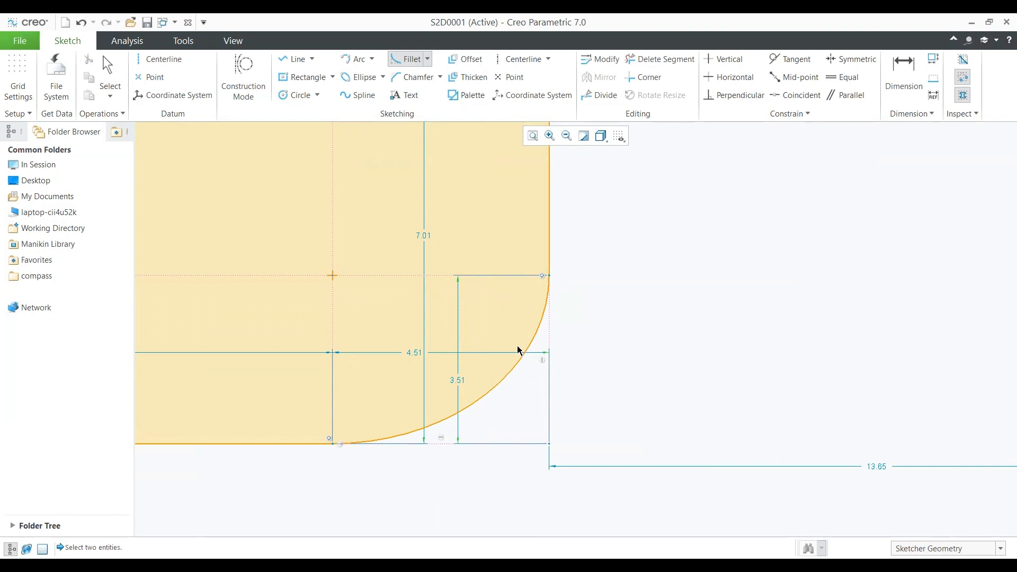
scroll(513, 356, "down", 5)
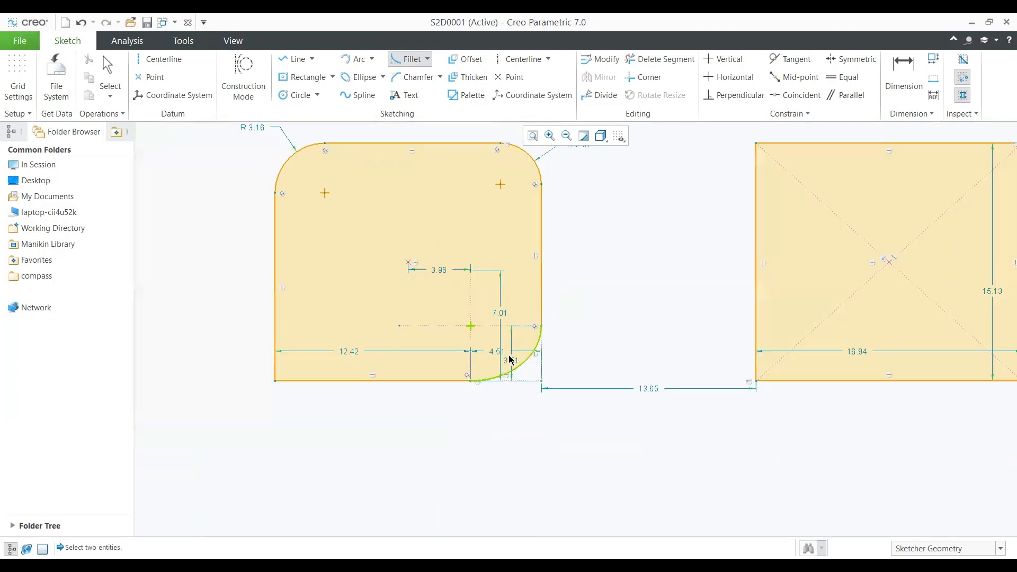
scroll(510, 360, "up", 5)
middle_click(495, 344)
Set the elliptical fillet's horizontal distance to 4 and its vertical distance to 3
double_click(496, 341)
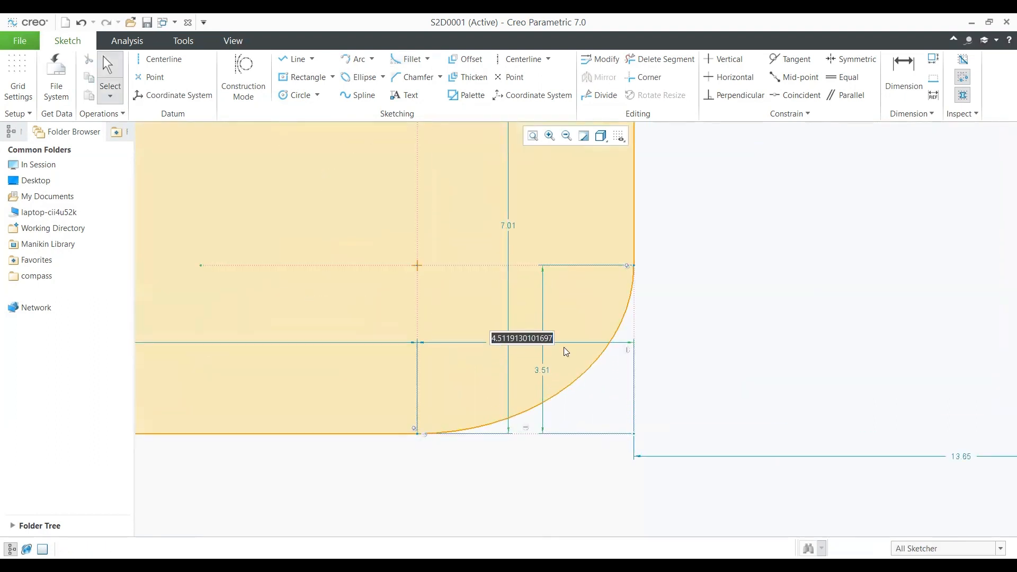
type("4")
key("Return")
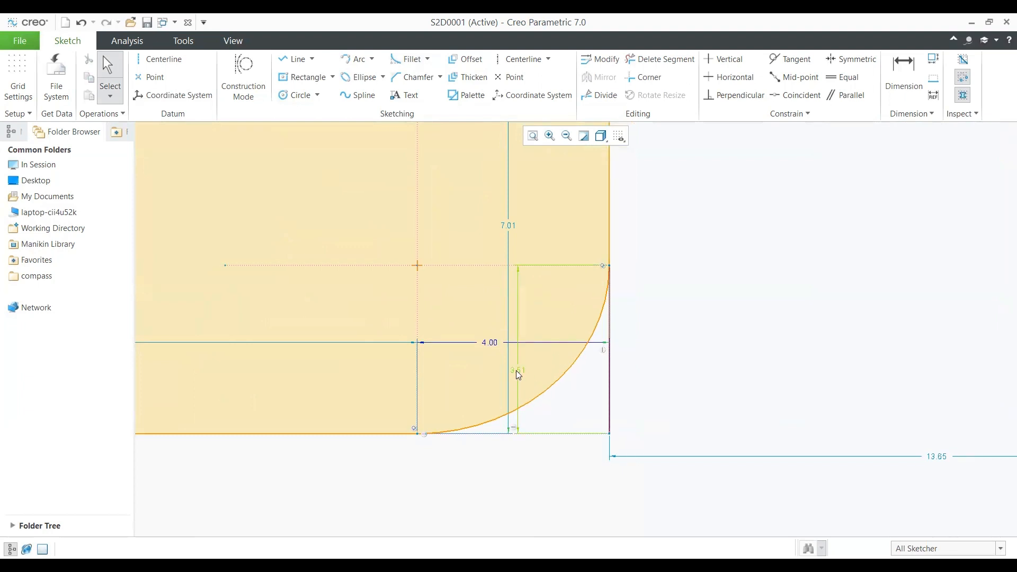
double_click(516, 371)
type("3")
key("Return")
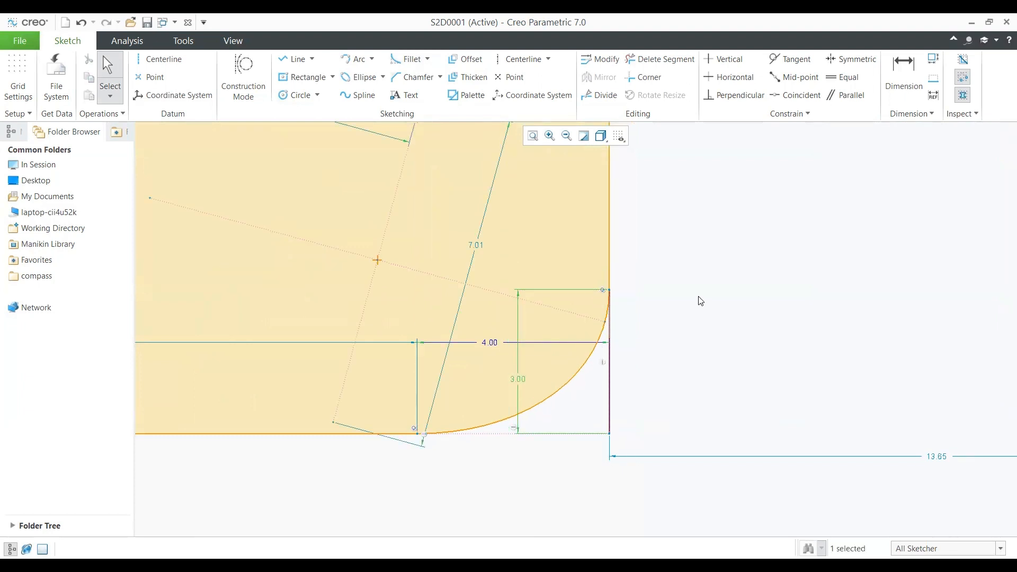
left_click(700, 300)
scroll(609, 331, "down", 3)
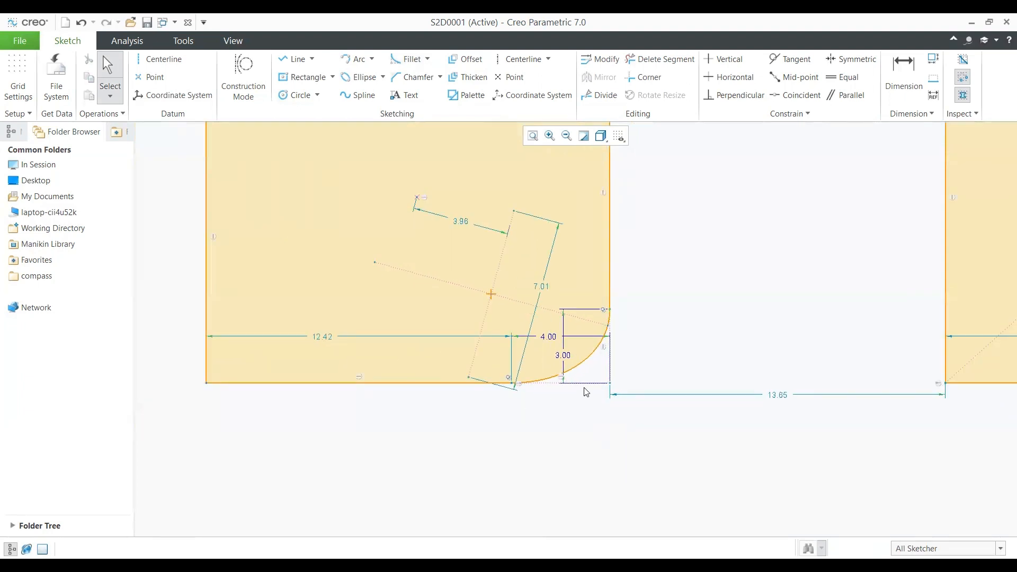
scroll(642, 393, "down", 2)
scroll(627, 381, "down", 3)
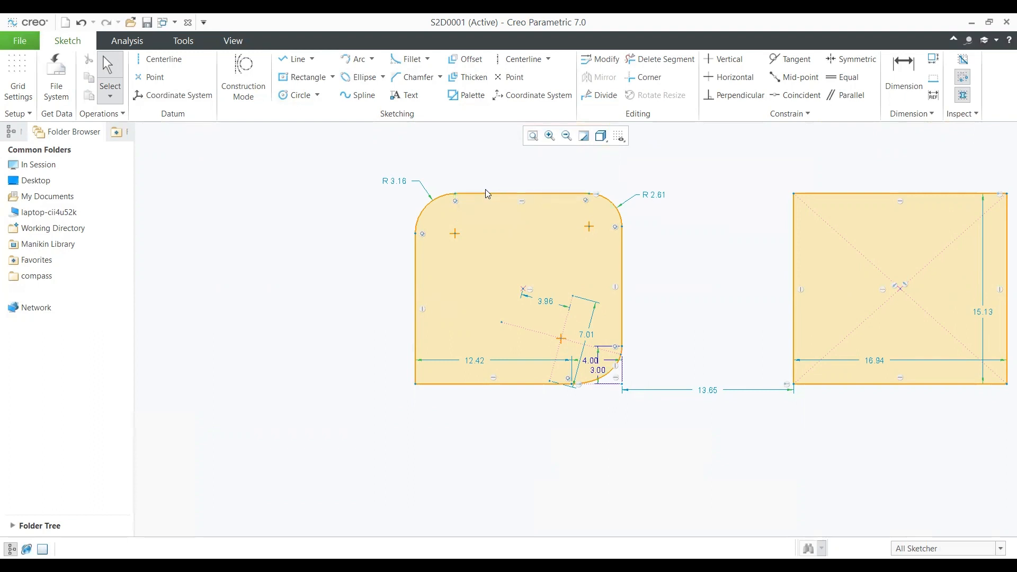
Add an Elliptical Trim fillet with axes about 6.9 wide and 8.1 high to the lower-left corner of the left rectangle
left_click(427, 59)
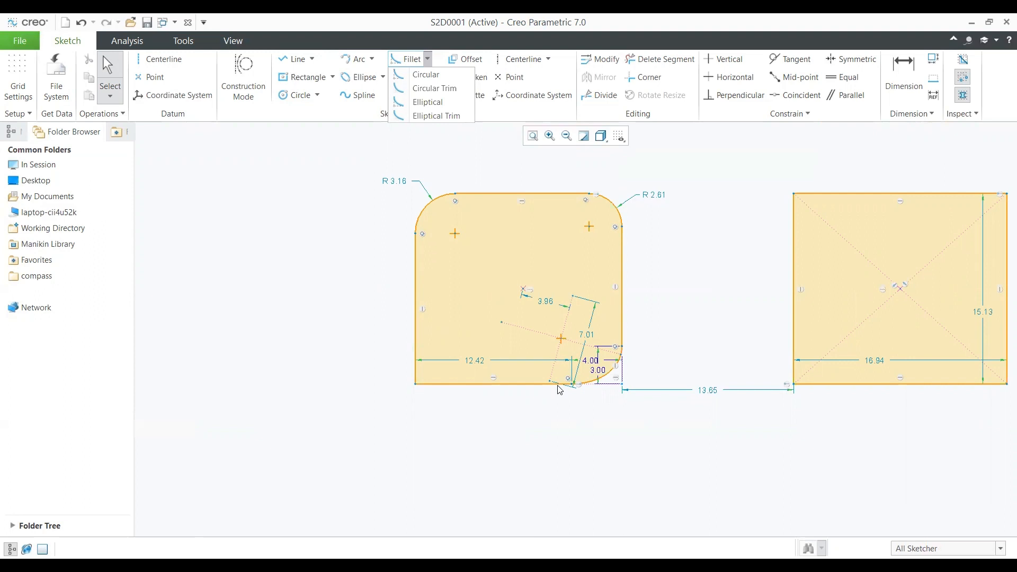
left_click(442, 118)
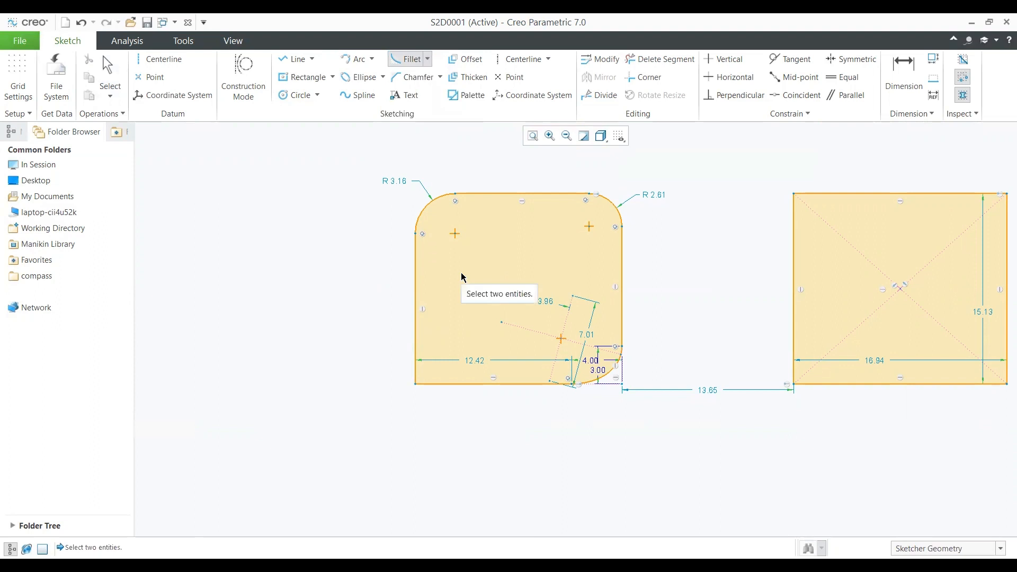
left_click(414, 338)
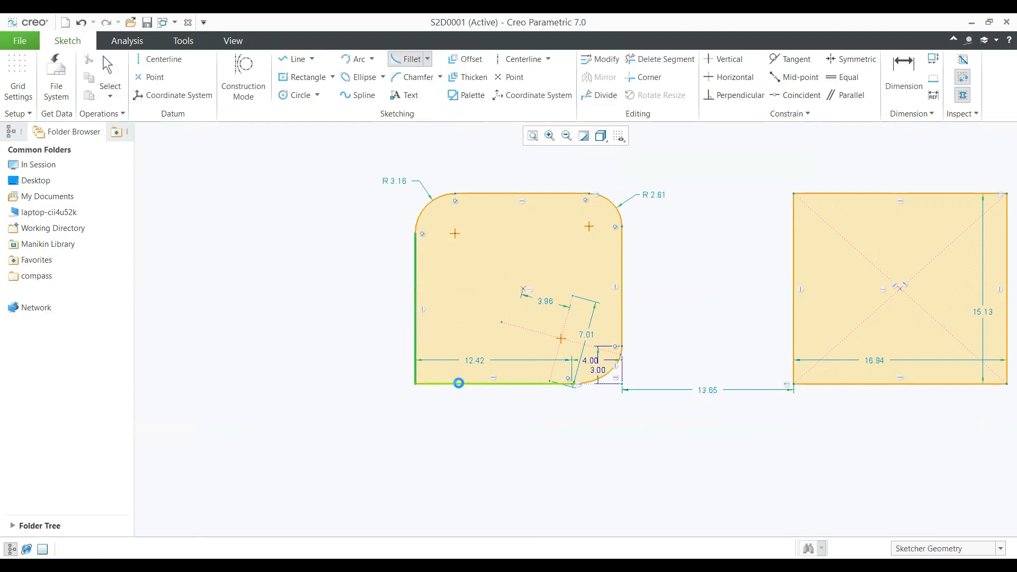
left_click(457, 384)
scroll(488, 392, "up", 2)
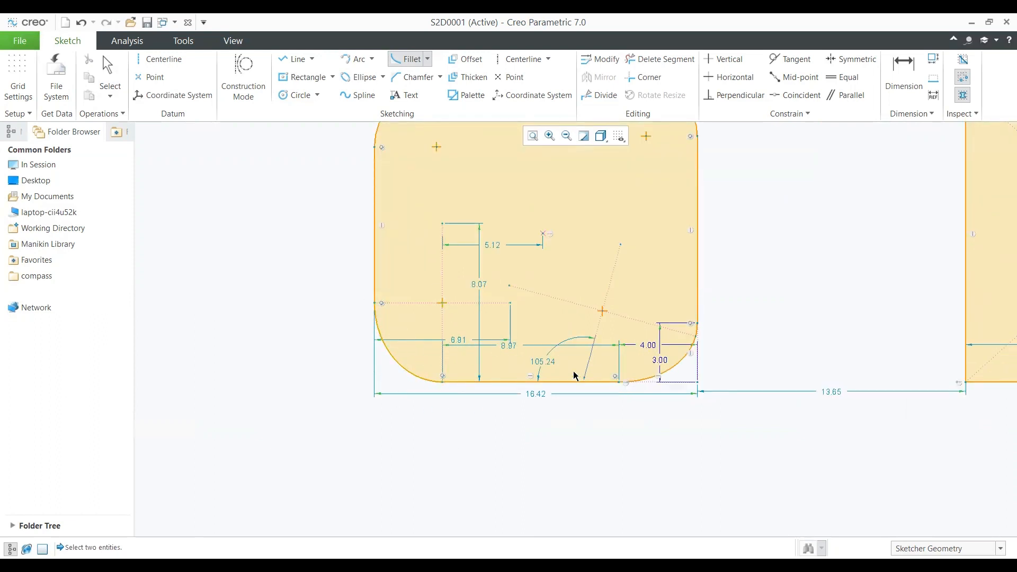
scroll(727, 347, "up", 4)
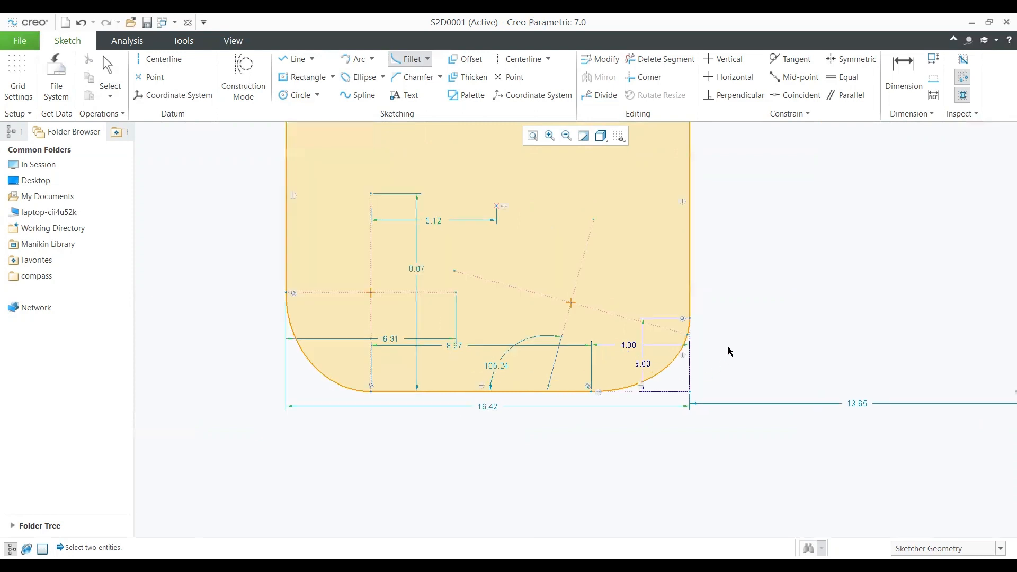
scroll(742, 422, "down", 4)
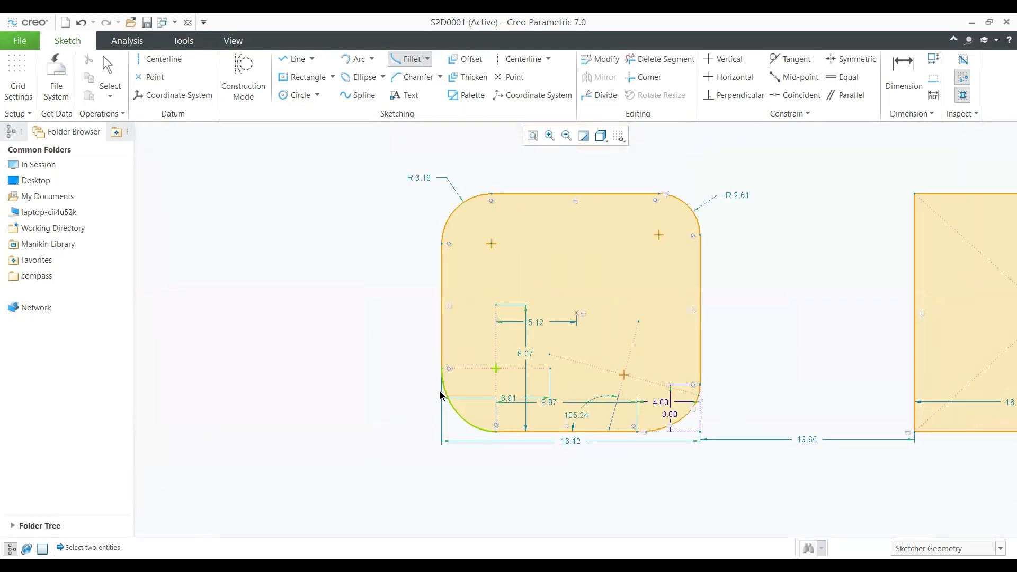
scroll(442, 393, "up", 4)
scroll(352, 408, "down", 5)
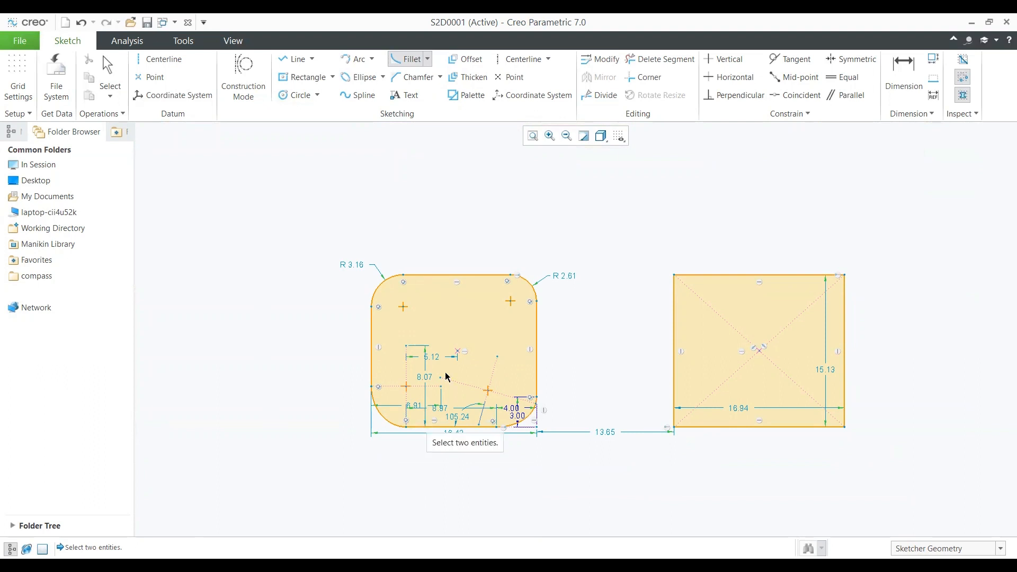
scroll(517, 388, "down", 3)
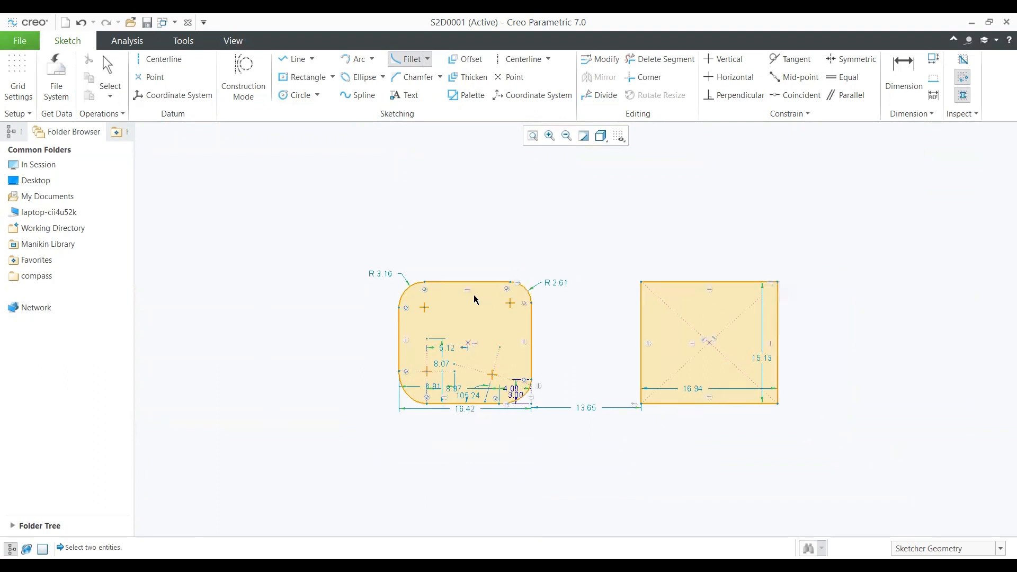
scroll(775, 334, "up", 3)
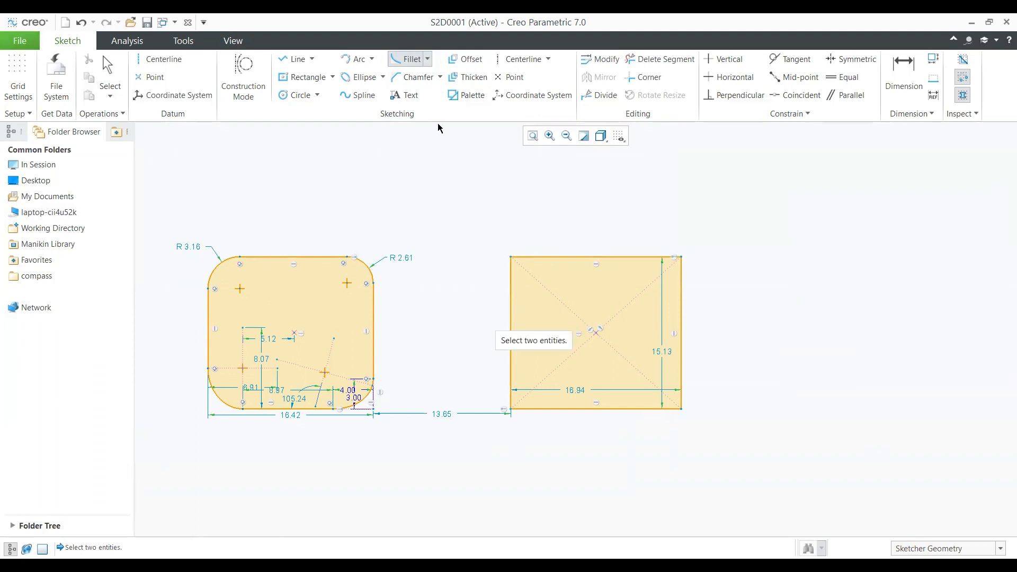
Add a Chamfer about 4.1 wide and 4.55 high to the upper-left corner of the right rectangle
left_click(440, 78)
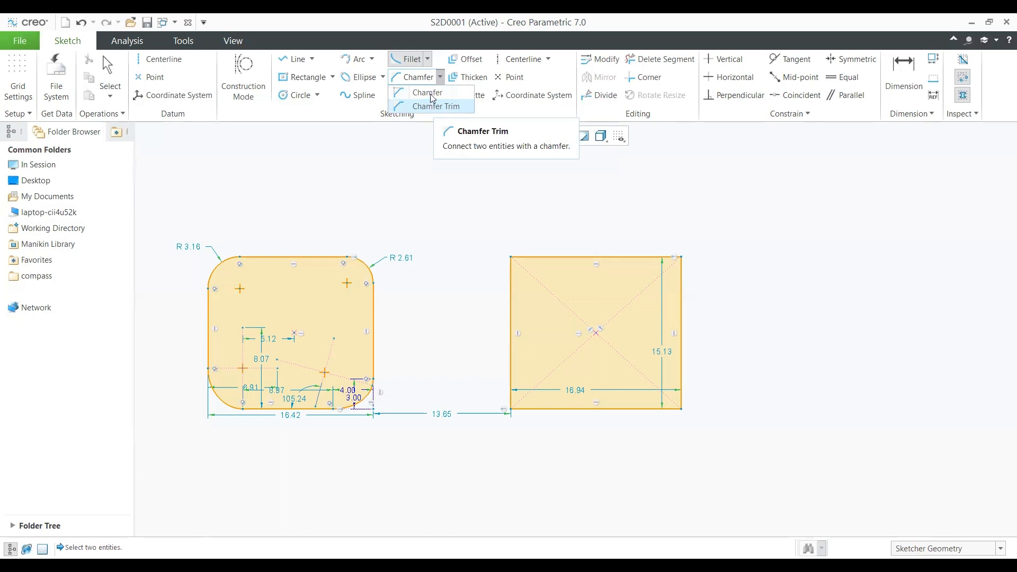
left_click(577, 251)
left_click(553, 257)
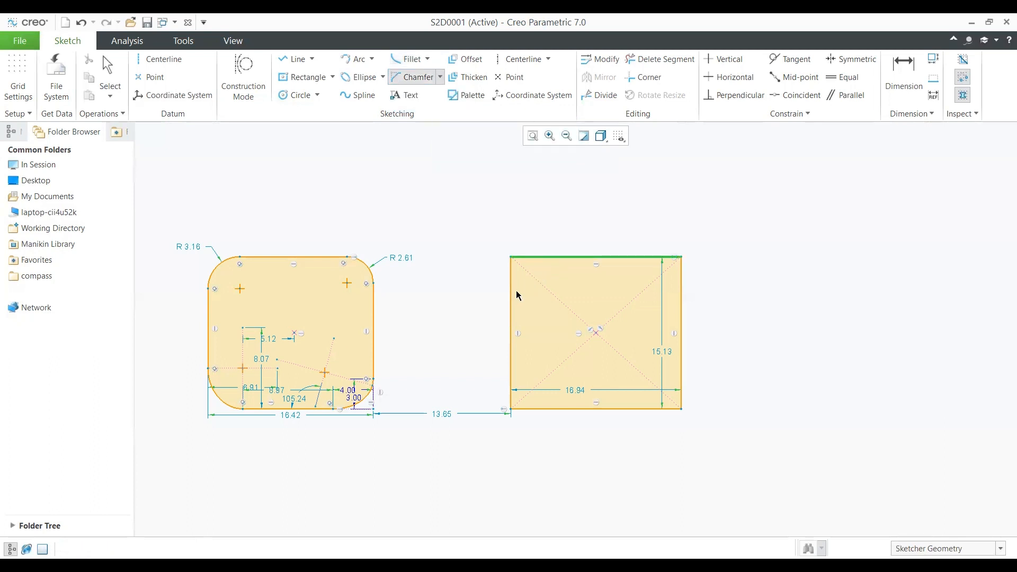
left_click(512, 307)
scroll(527, 323, "up", 5)
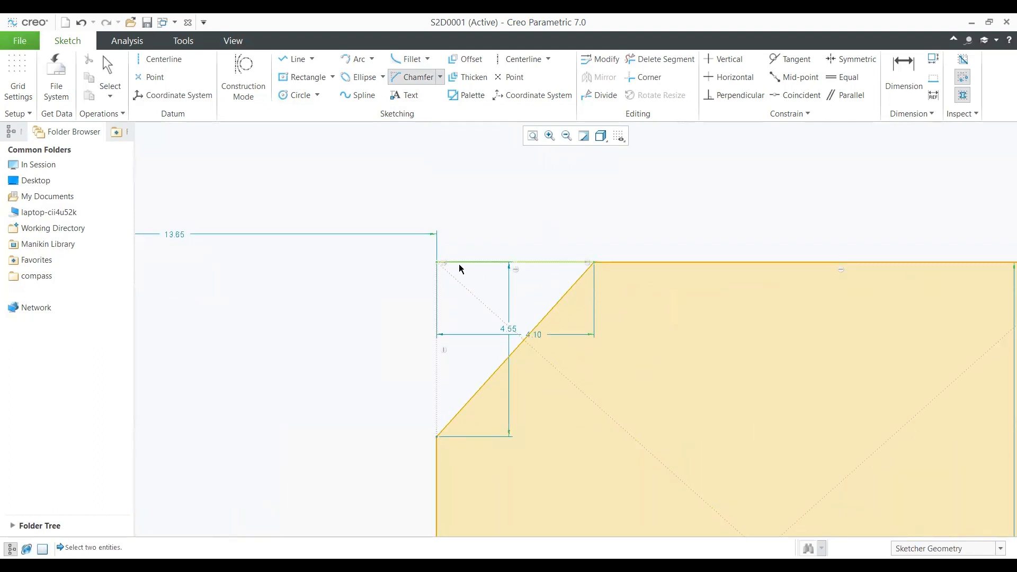
scroll(450, 365, "down", 5)
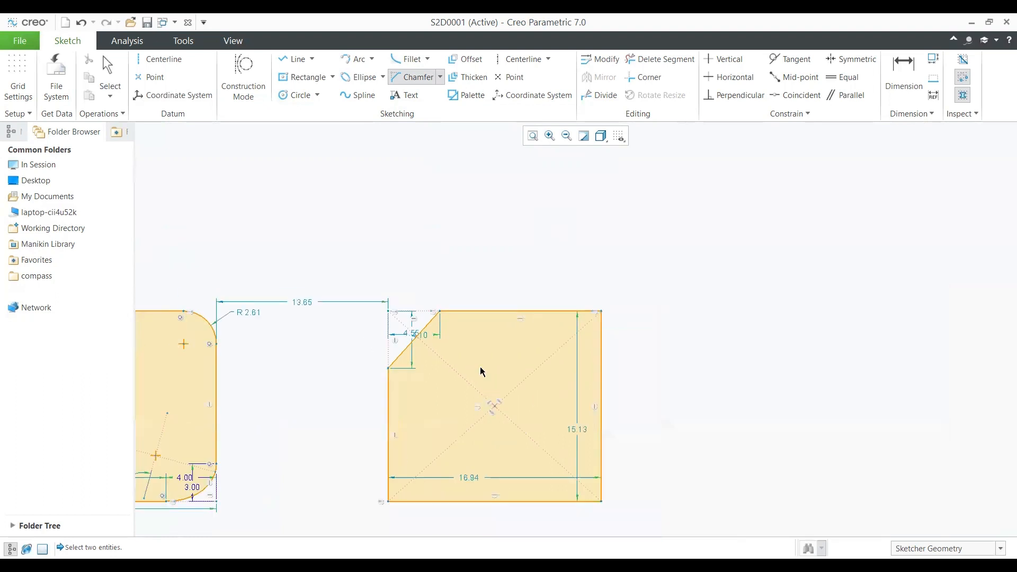
Add a Chamfer Trim about 3 wide and 3.9 high to the upper-right corner of the right rectangle
scroll(646, 352, "up", 3)
left_click(439, 77)
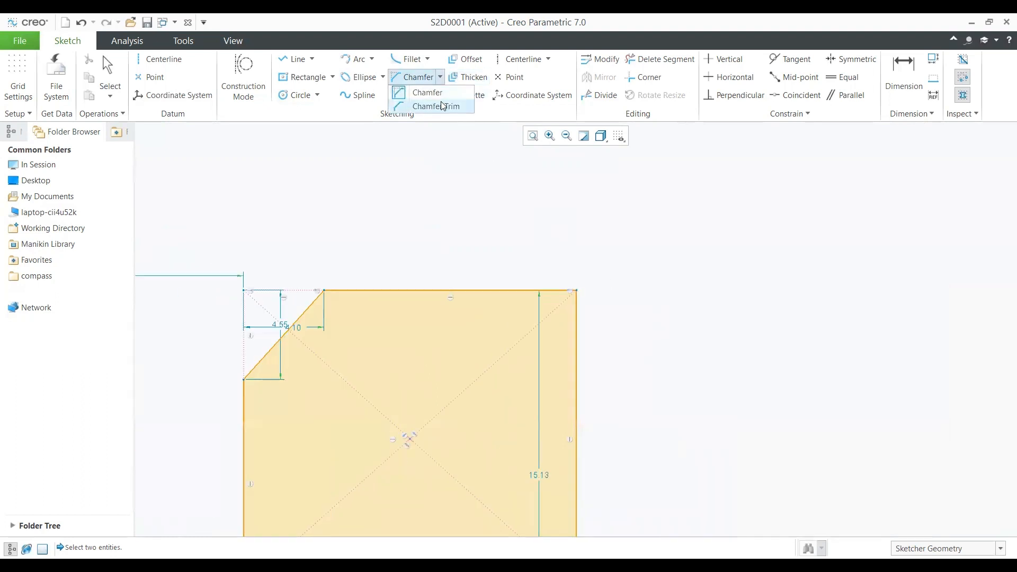
left_click(444, 106)
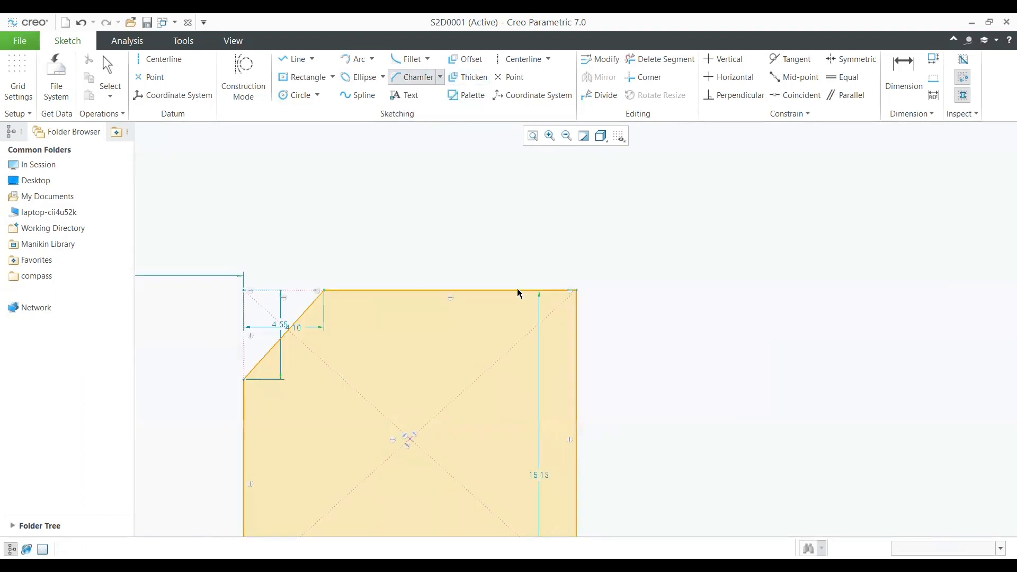
left_click(577, 371)
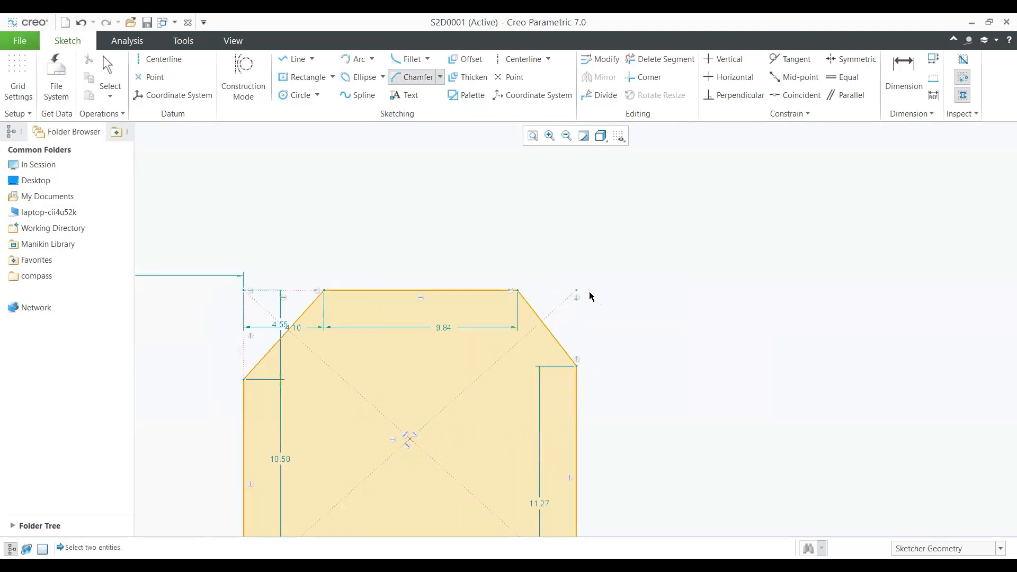
Delete all sketched geometry, including both rectangles with their fillets and chamfers
scroll(585, 314, "down", 4)
scroll(583, 318, "down", 1)
scroll(580, 399, "down", 5)
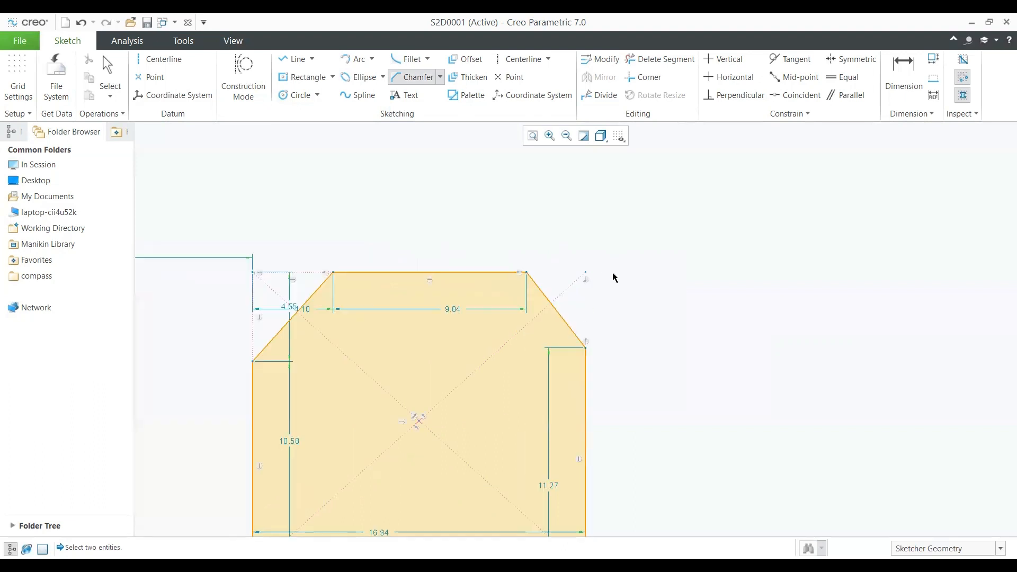
middle_click(232, 209)
mouse_move(232, 200)
left_mouse_down()
mouse_move(335, 443)
mouse_move(713, 466)
left_mouse_up()
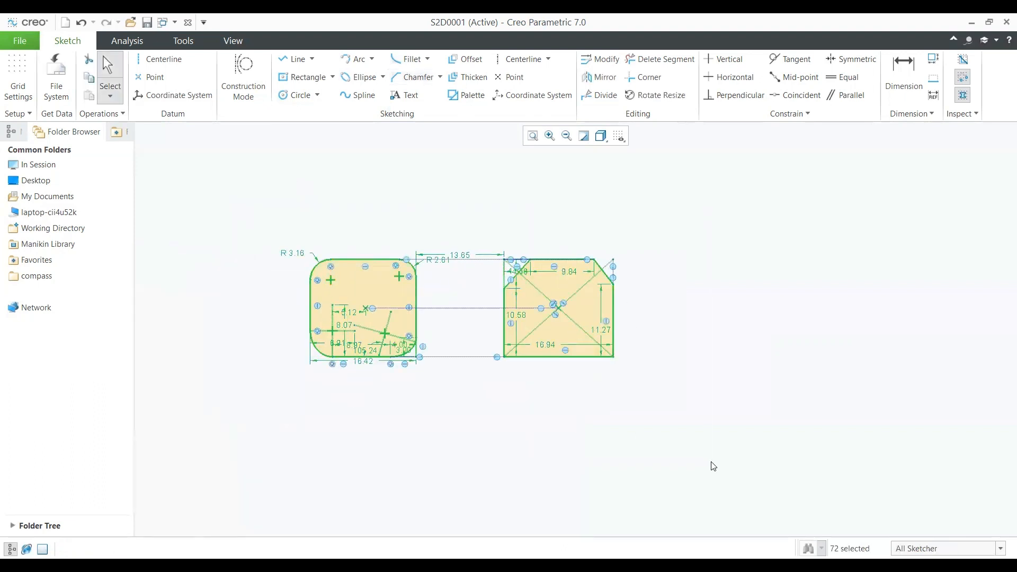
key("Delete")
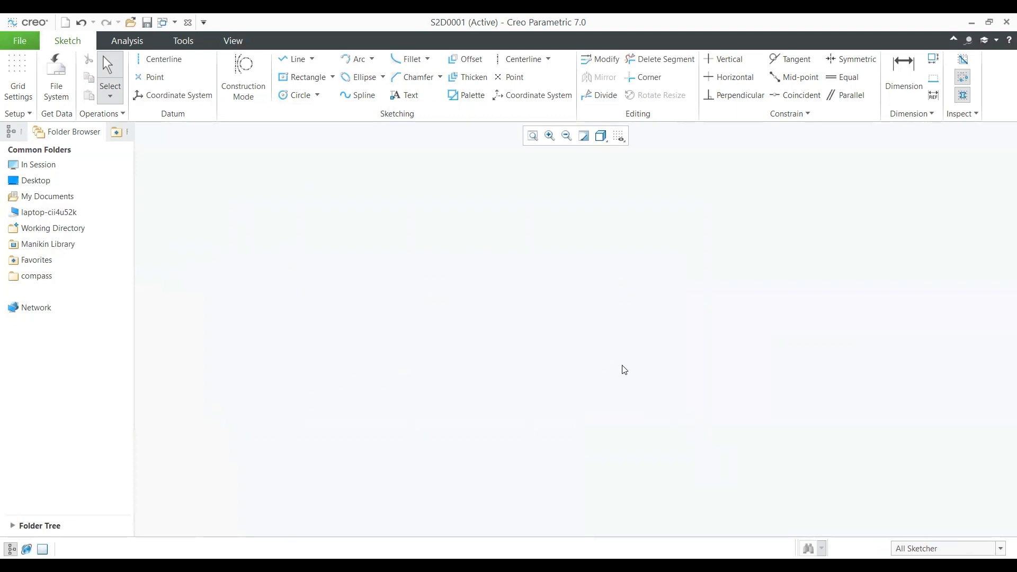
Create the sketch text MAKE with an upright height line about 12.9 long, keeping its settings dialog clear of the text
left_click(411, 96)
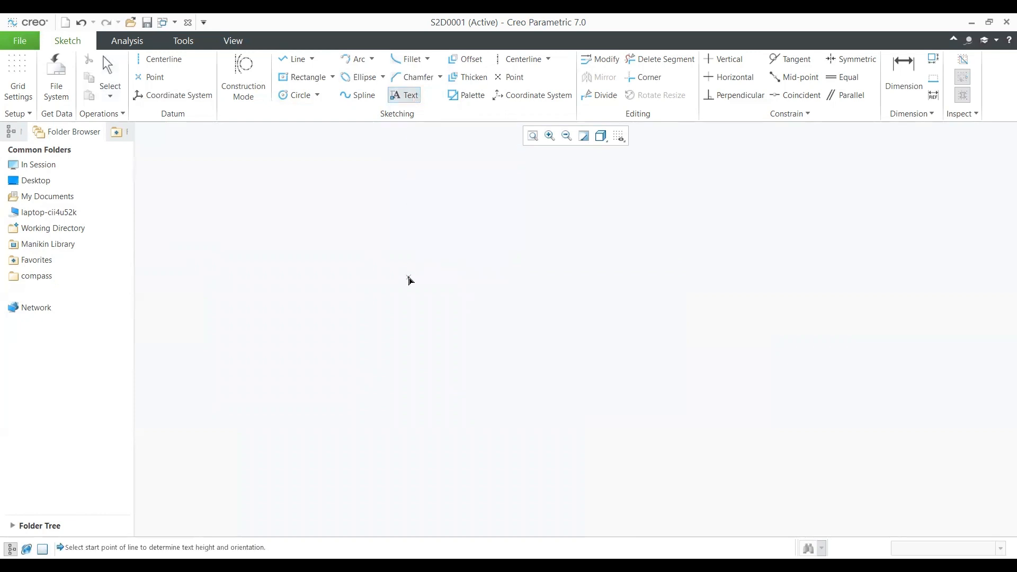
left_click(411, 329)
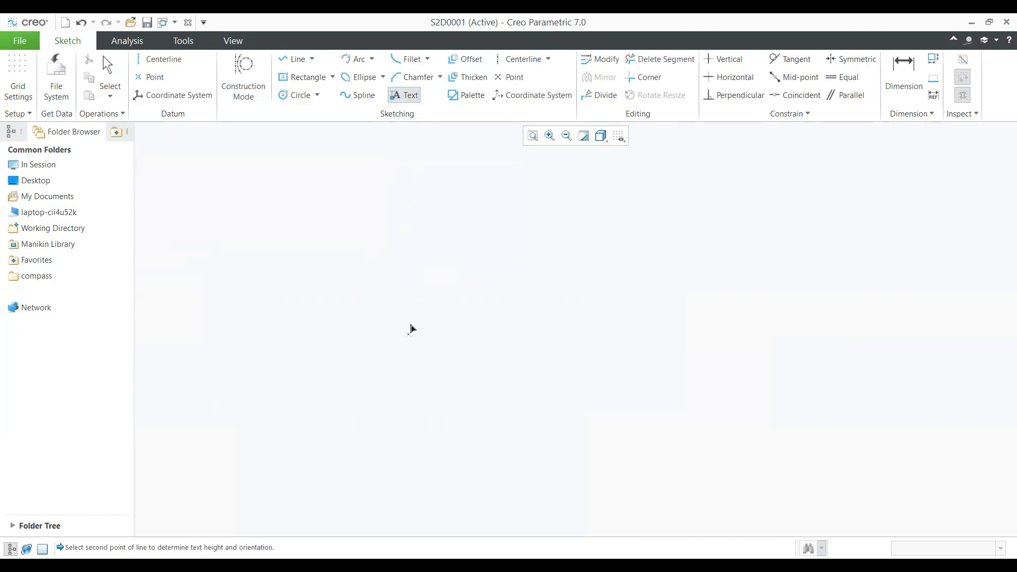
left_click(416, 255)
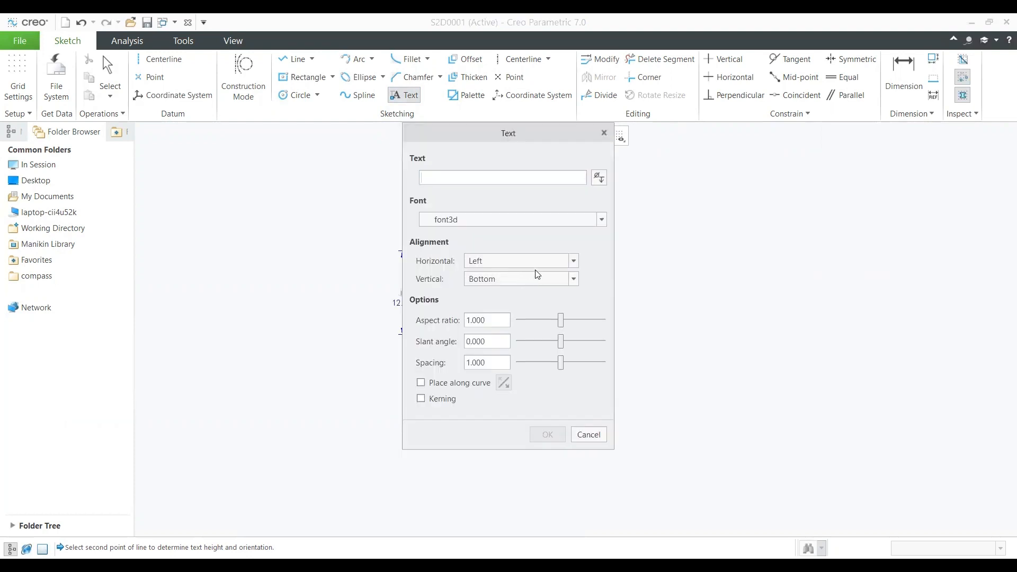
type("MAKE")
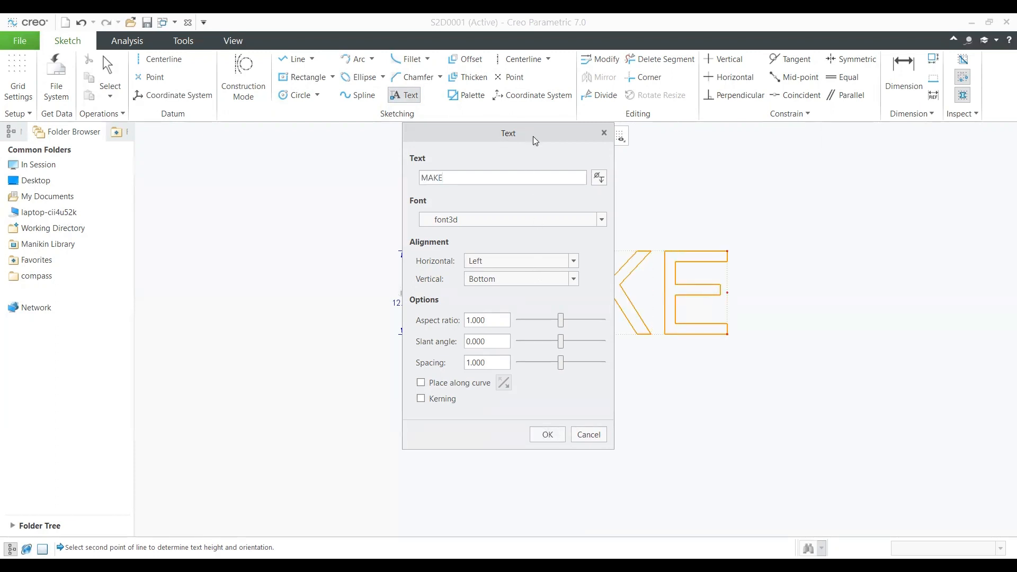
left_click_drag(533, 135, 893, 175)
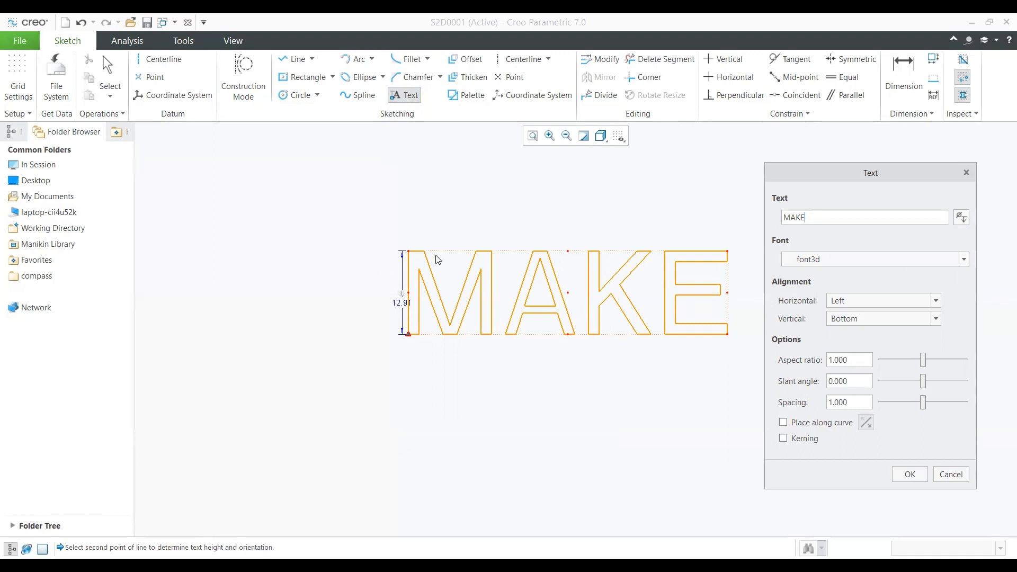
Try the Arial WGL Bold and cal_alf fonts on the MAKE text
left_click(964, 260)
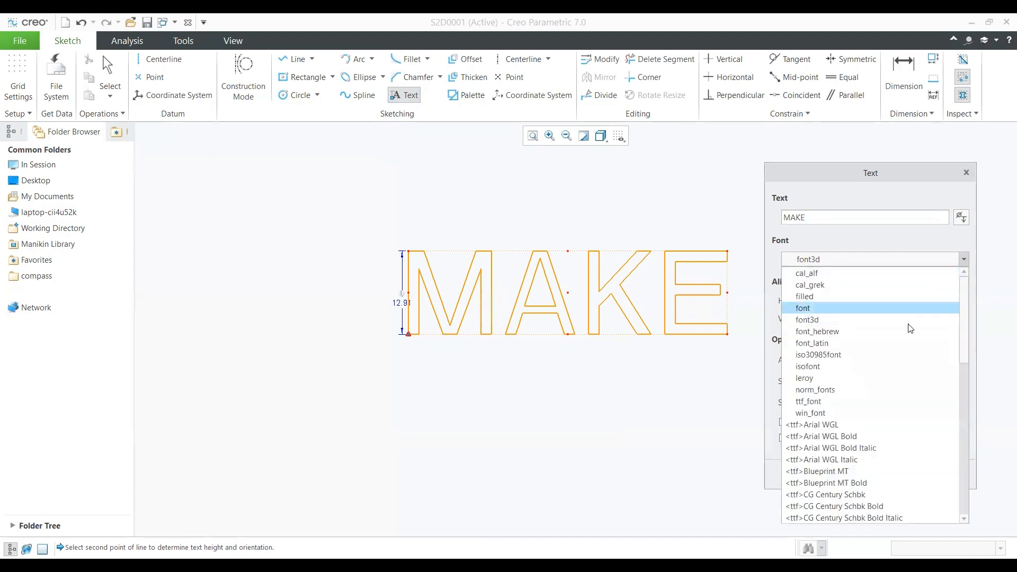
left_click(834, 439)
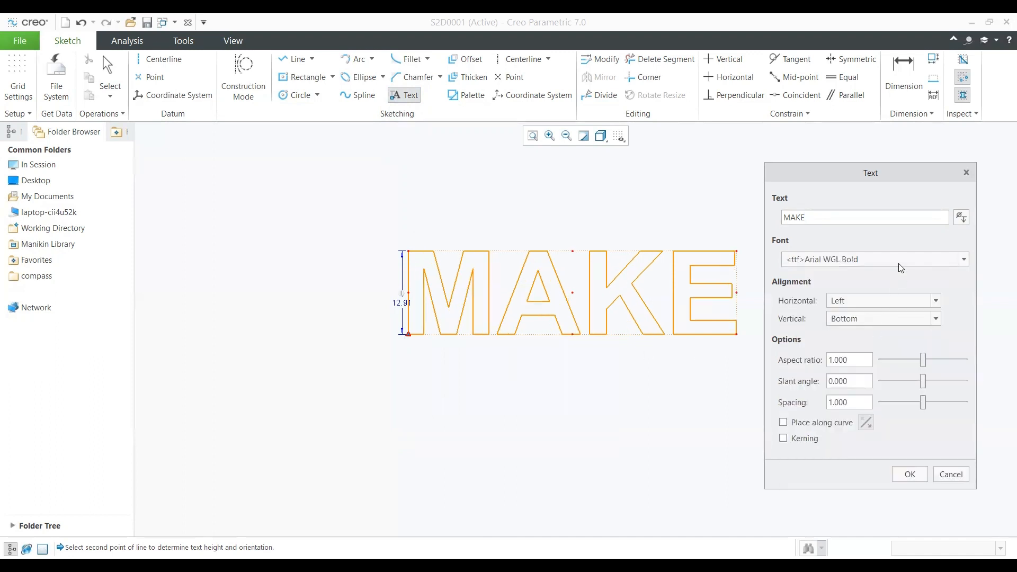
scroll(875, 264, "up", 5)
Set the font of the MAKE text to CG Times Bold
left_click(875, 263)
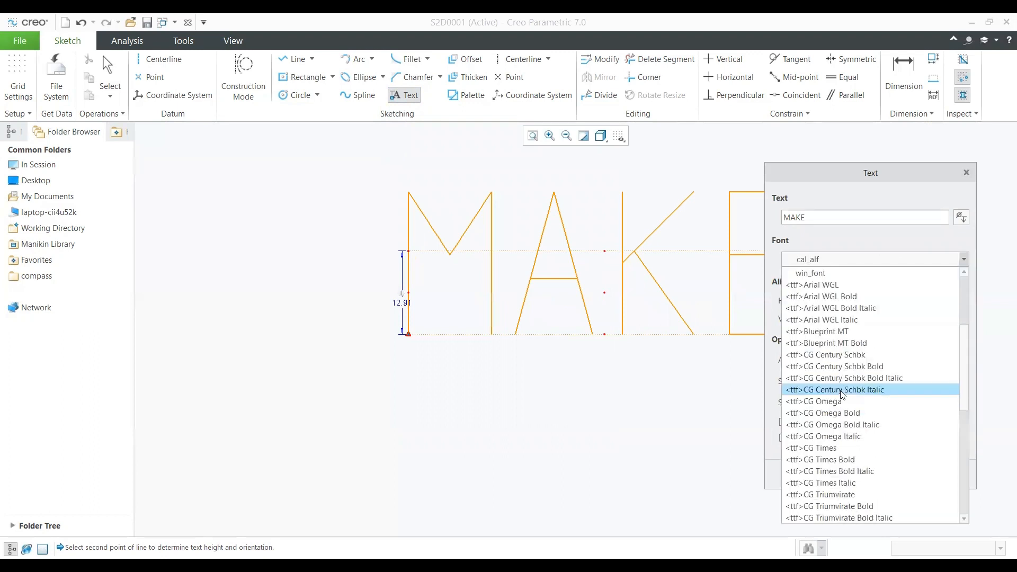
scroll(855, 410, "down", 2)
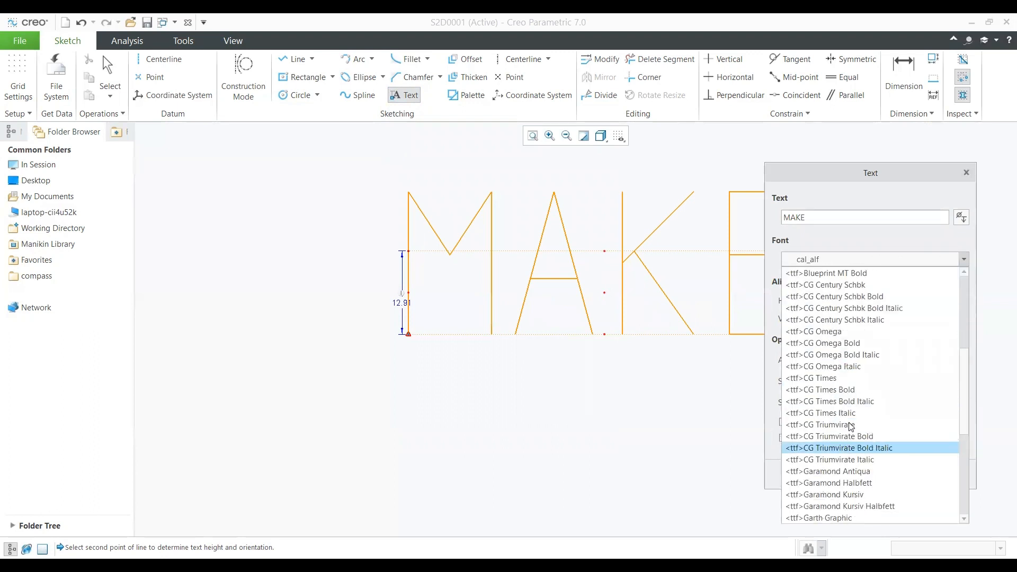
left_click(856, 394)
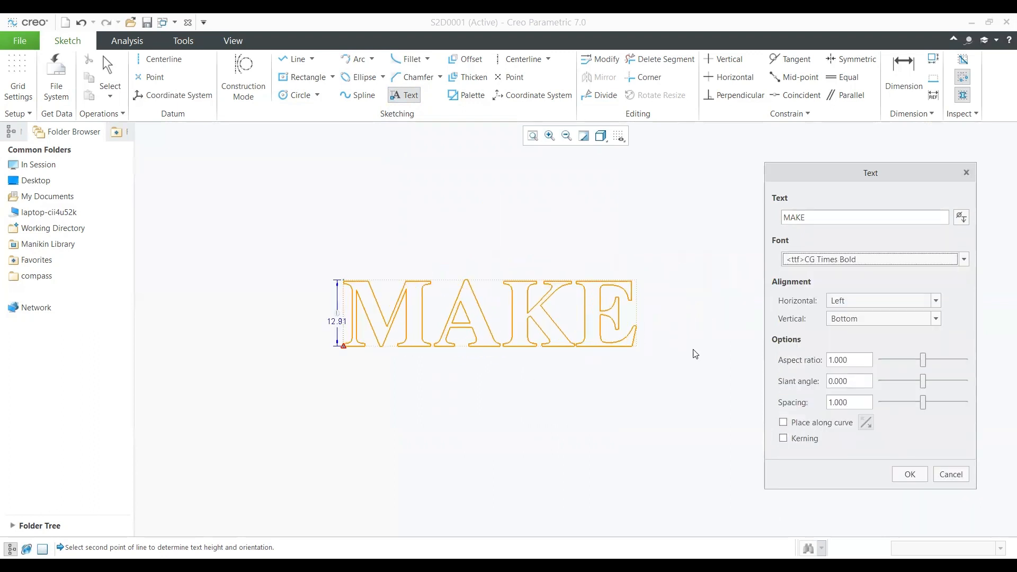
scroll(431, 388, "up", 2)
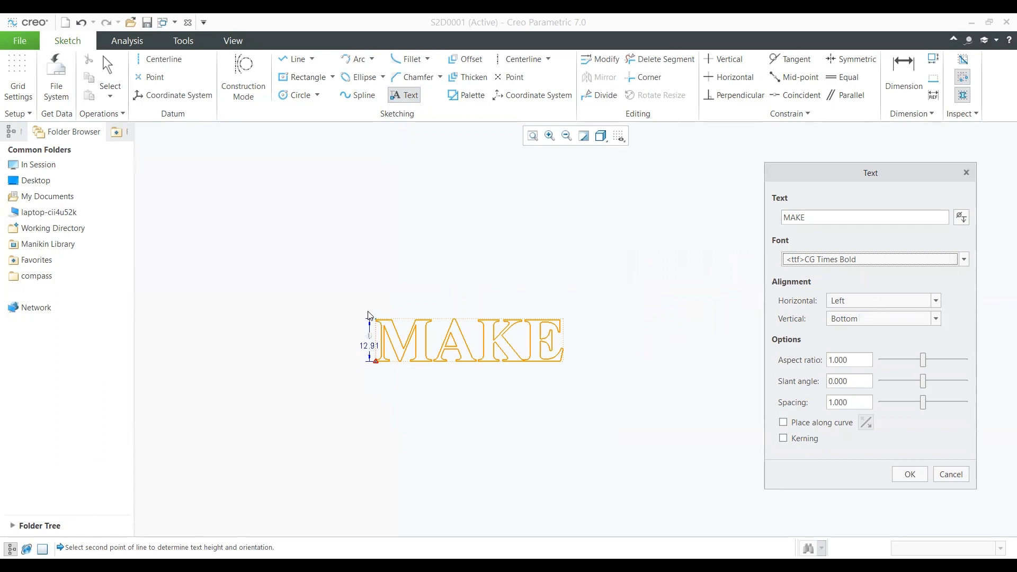
Try the Center and Right horizontal alignments on the MAKE text and return it to Left
left_click(896, 300)
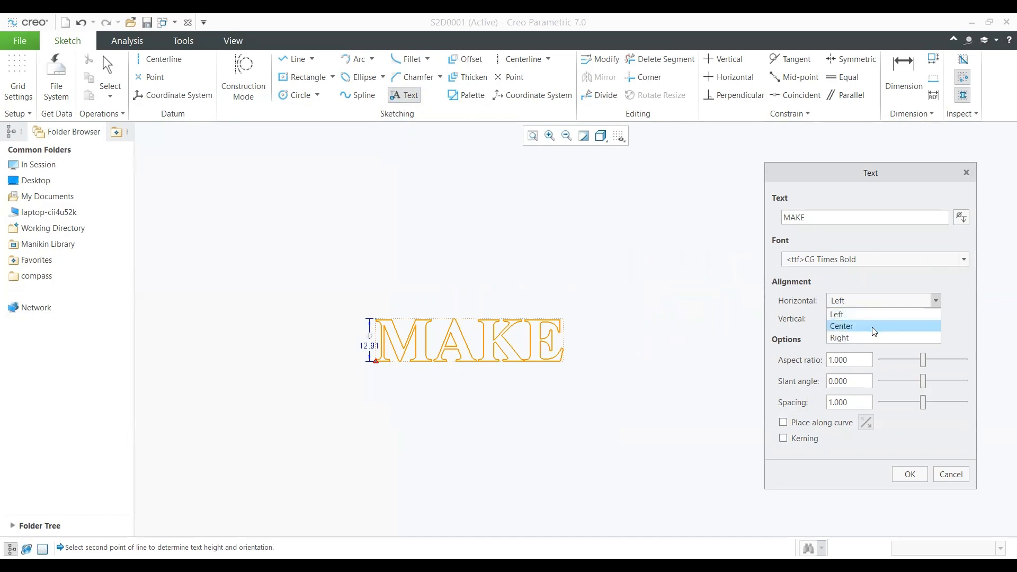
left_click(874, 325)
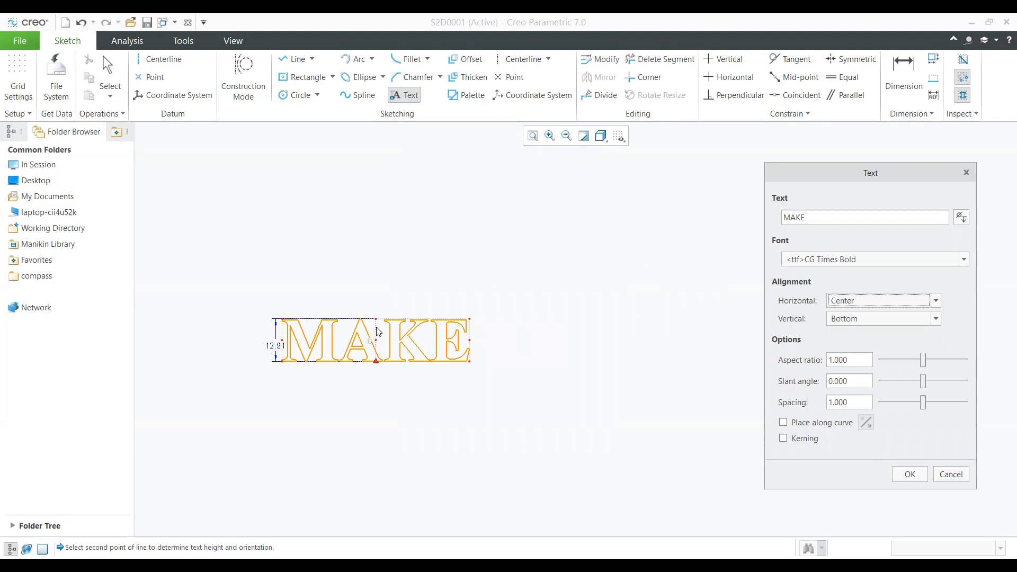
left_click(856, 301)
left_click(852, 335)
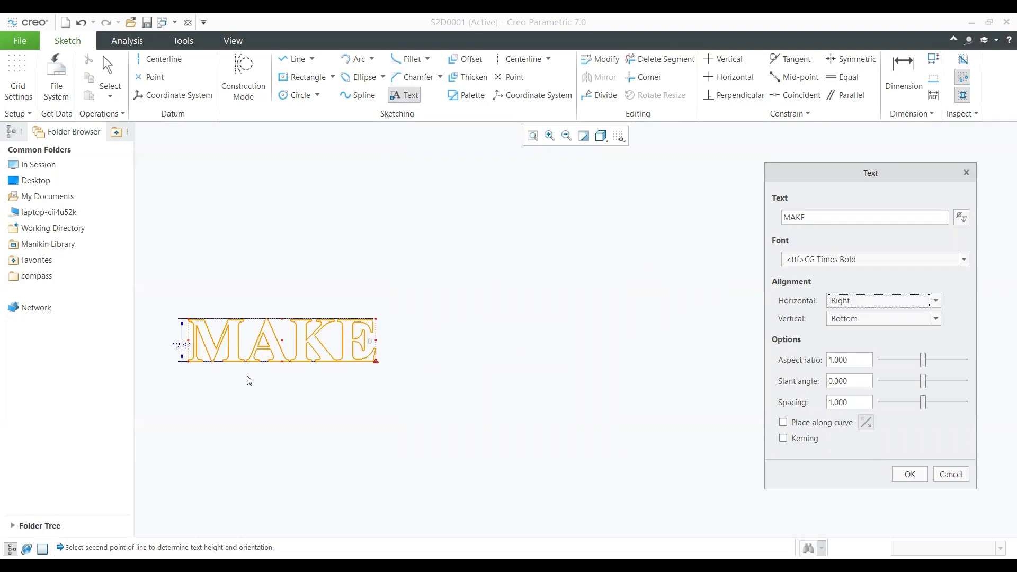
left_click(854, 302)
left_click(855, 316)
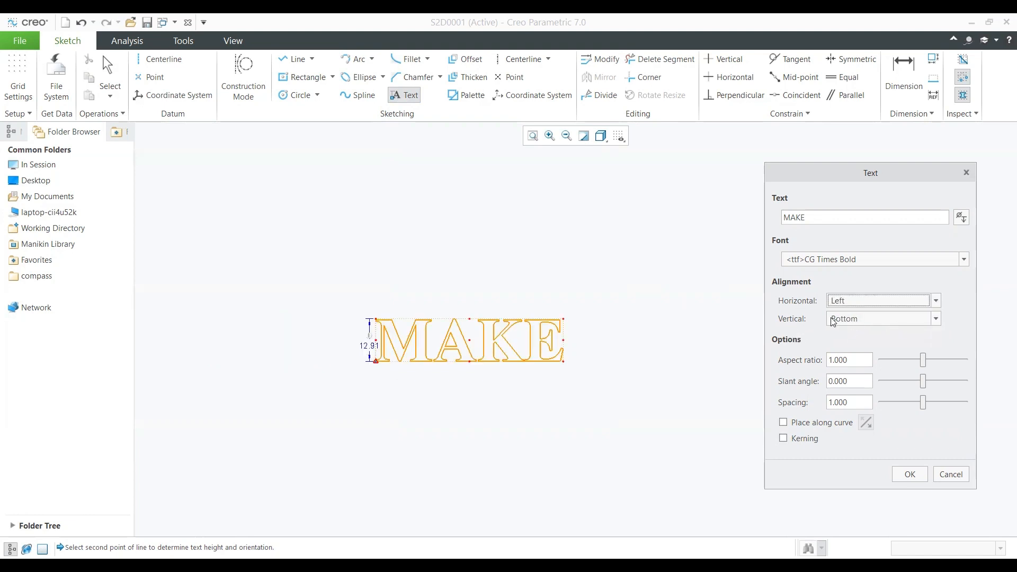
Try the Middle and Top vertical alignments on the MAKE text and return it to Bottom
left_click(863, 319)
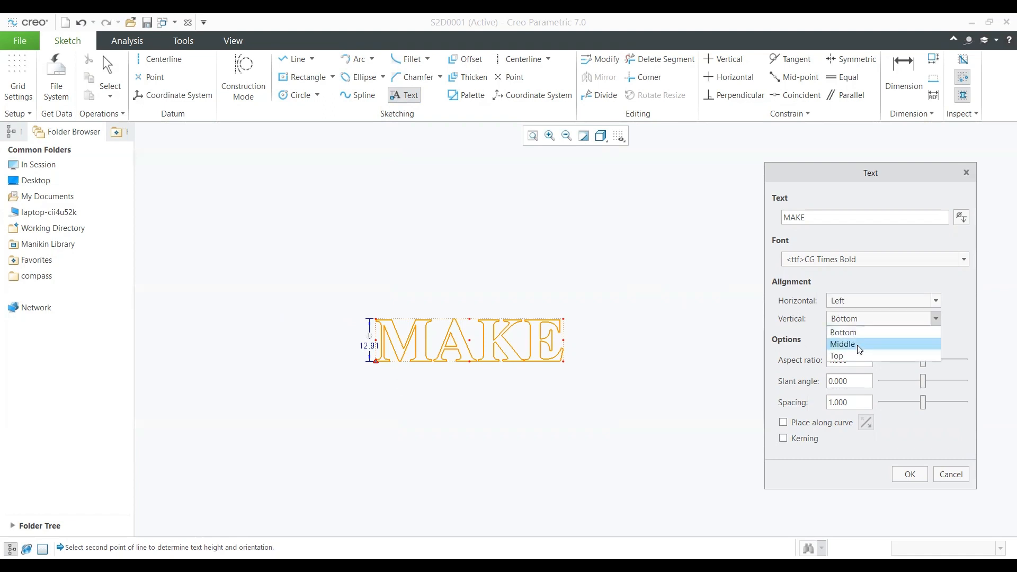
left_click(859, 345)
left_click(859, 318)
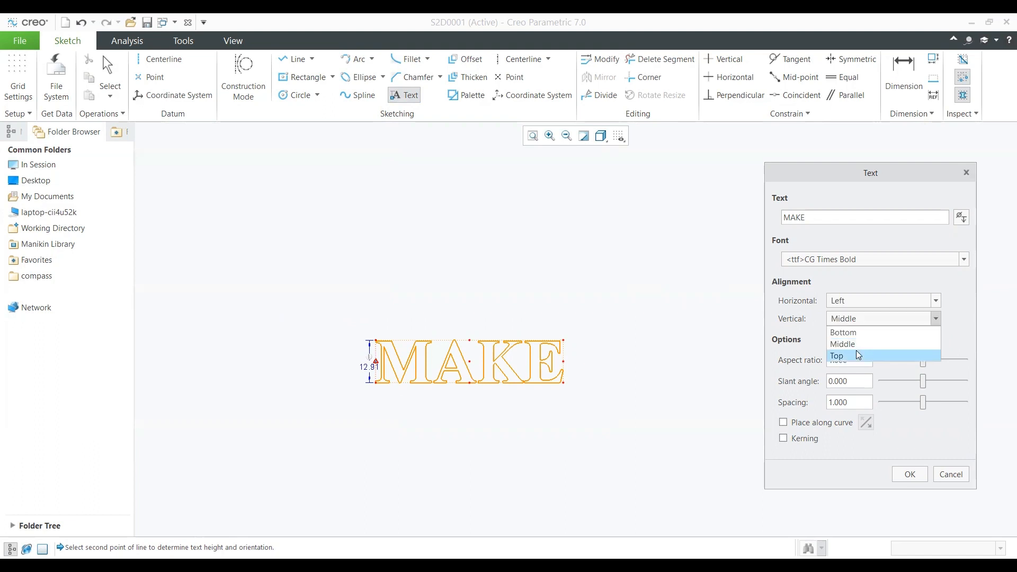
left_click(858, 355)
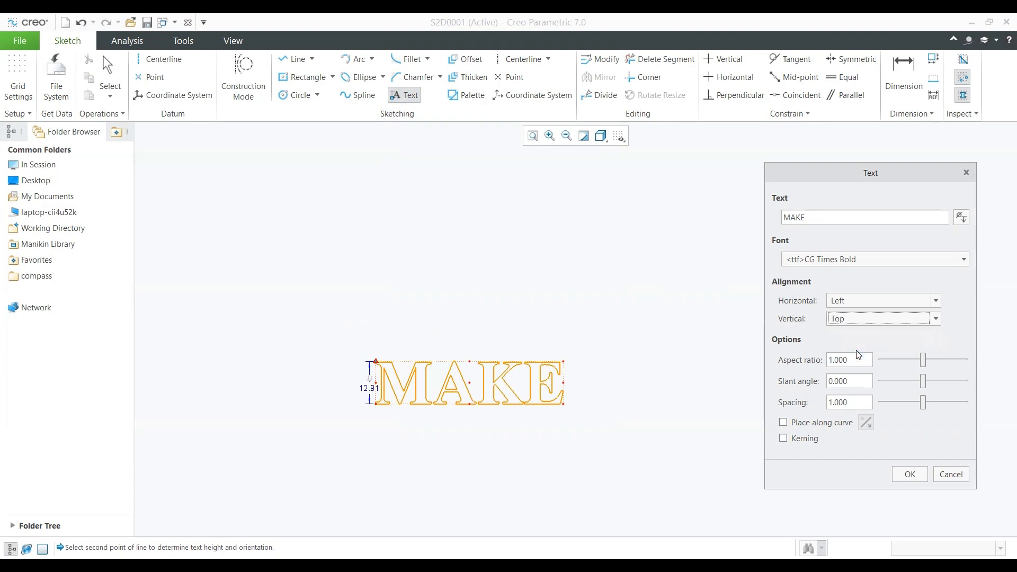
scroll(365, 378, "up", 2)
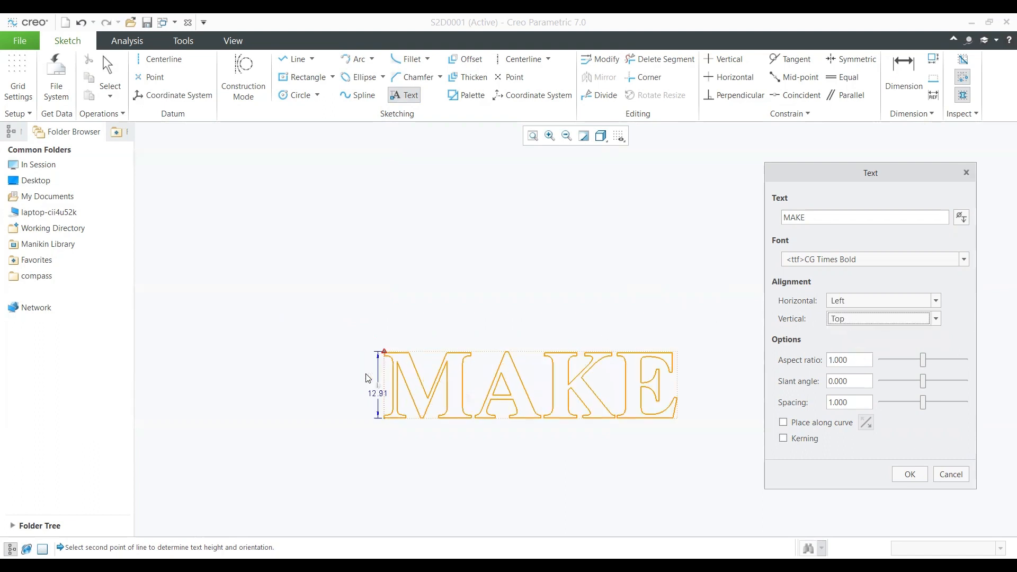
left_click(850, 319)
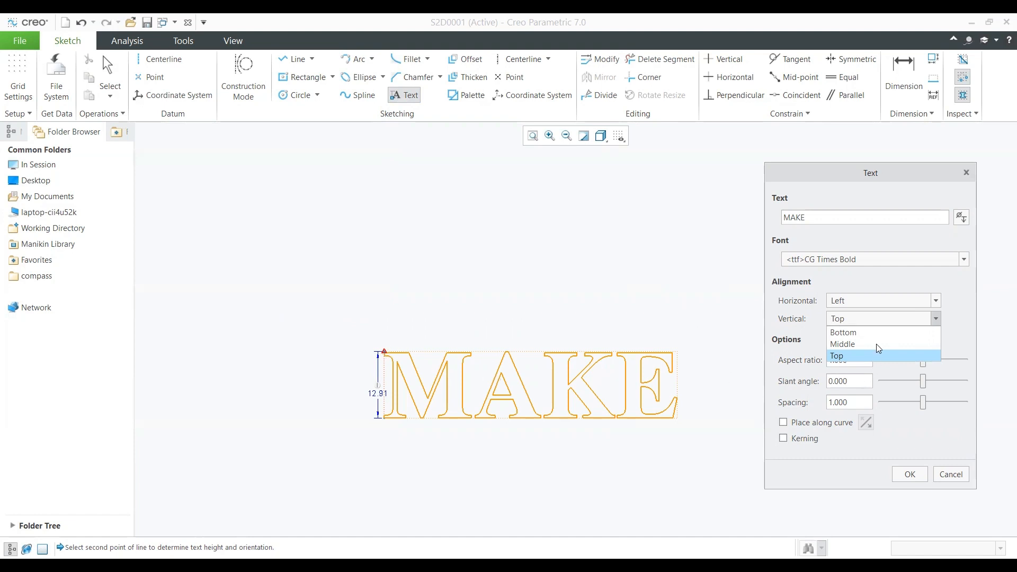
left_click(858, 333)
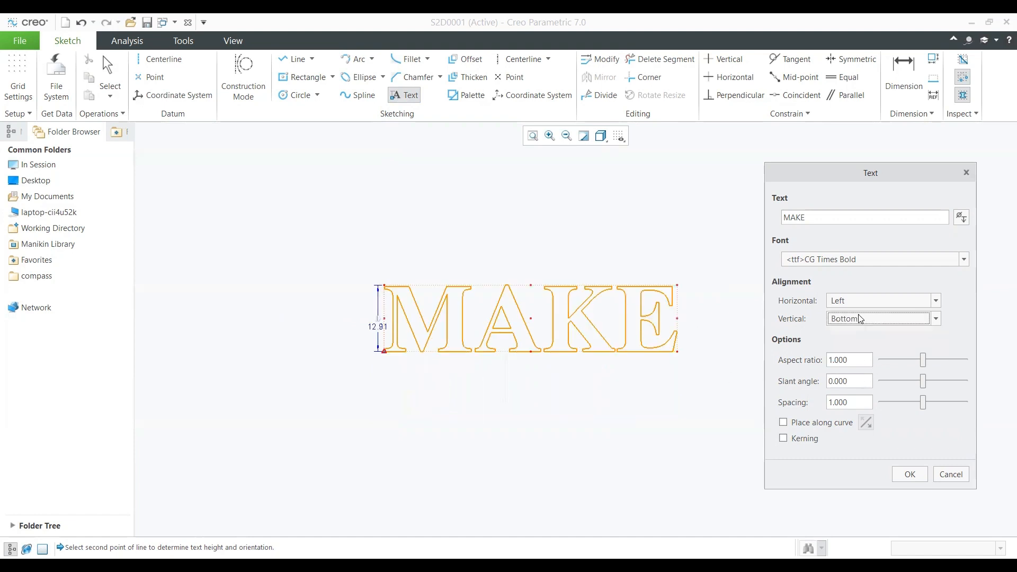
left_click(859, 318)
left_click(854, 344)
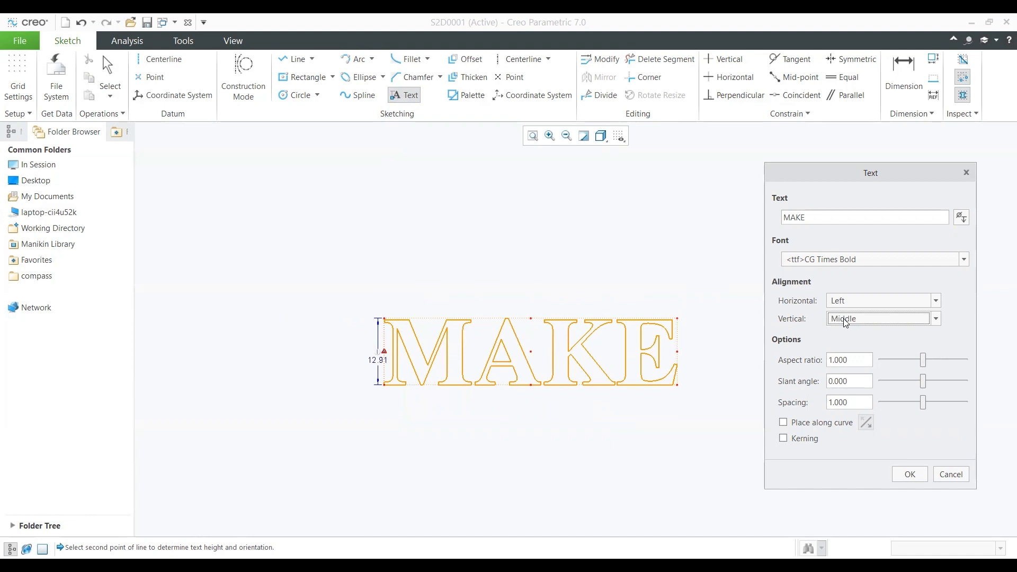
left_click(845, 323)
left_click(848, 356)
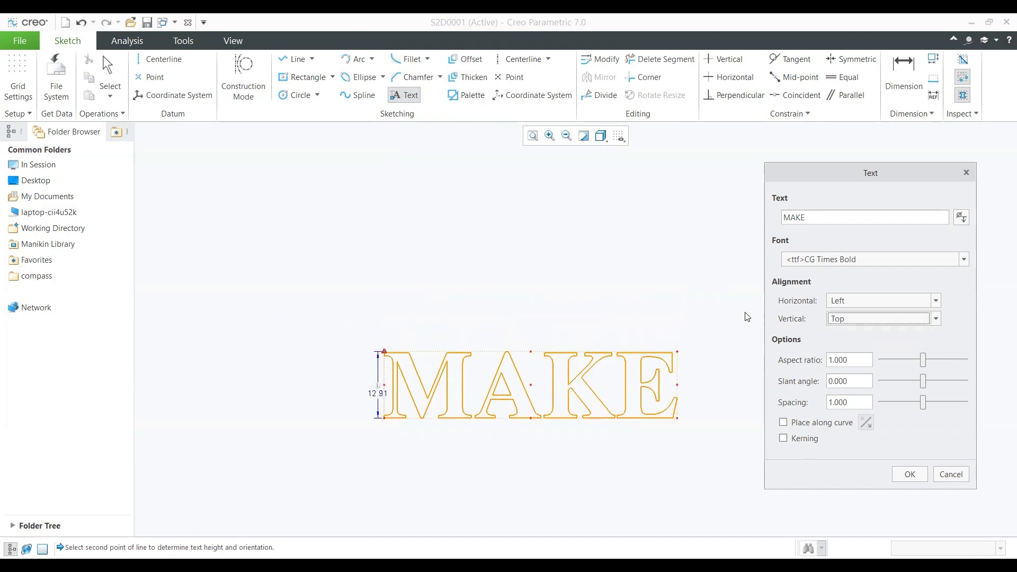
left_click(867, 318)
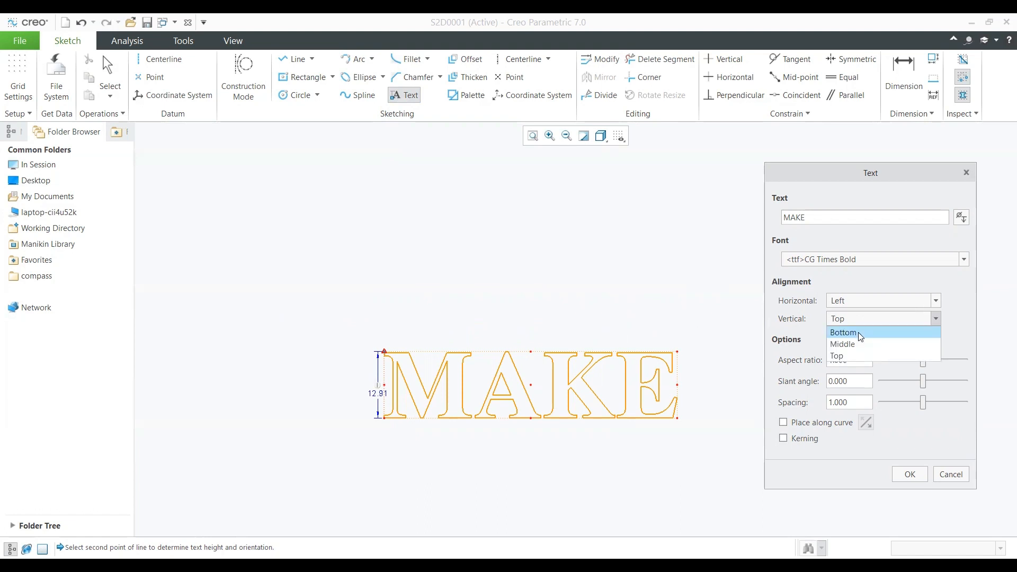
left_click(859, 334)
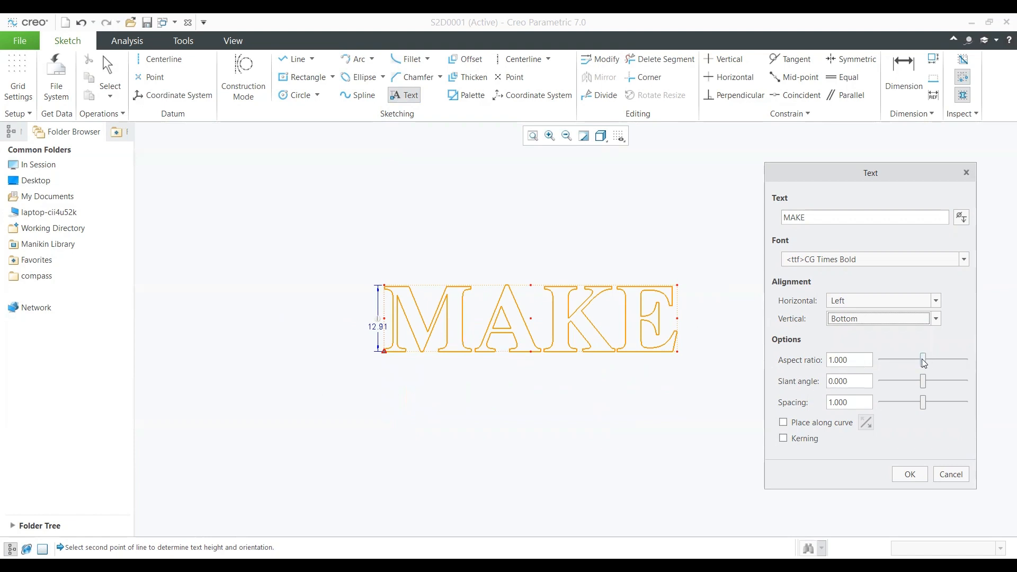
Try a wider aspect ratio of up to about 1.349 on the MAKE text and reset it to 1.000
left_click_drag(924, 360, 930, 358)
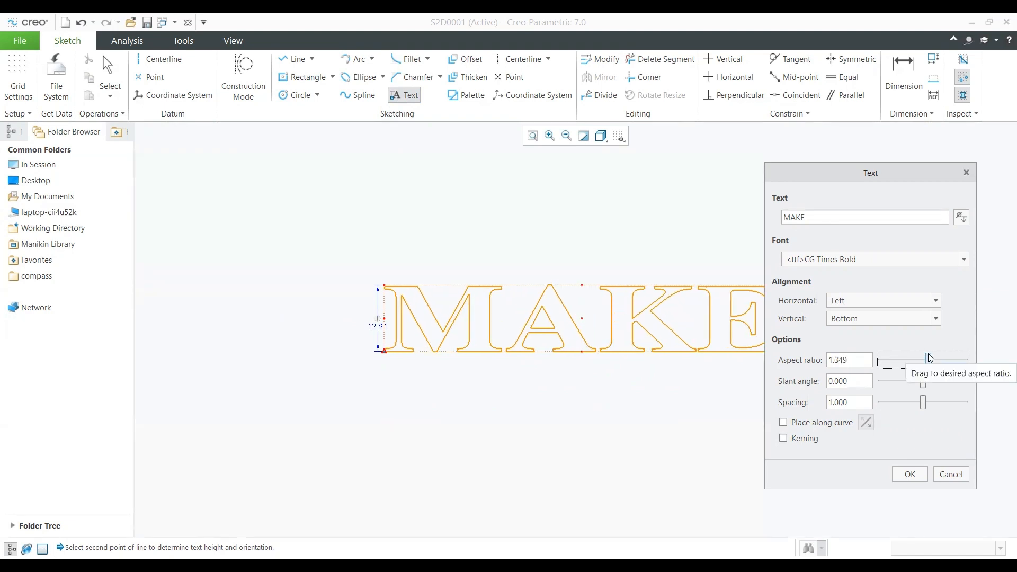
mouse_move(928, 355)
left_mouse_down()
mouse_move(886, 354)
mouse_move(948, 351)
mouse_move(928, 349)
left_mouse_up()
double_click(853, 360)
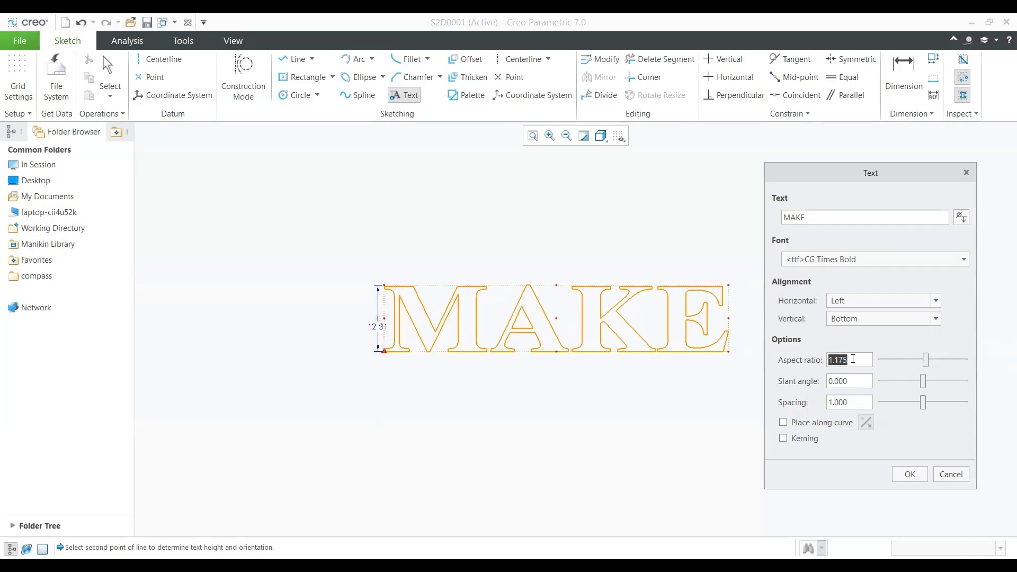
type("1.000")
key("Return")
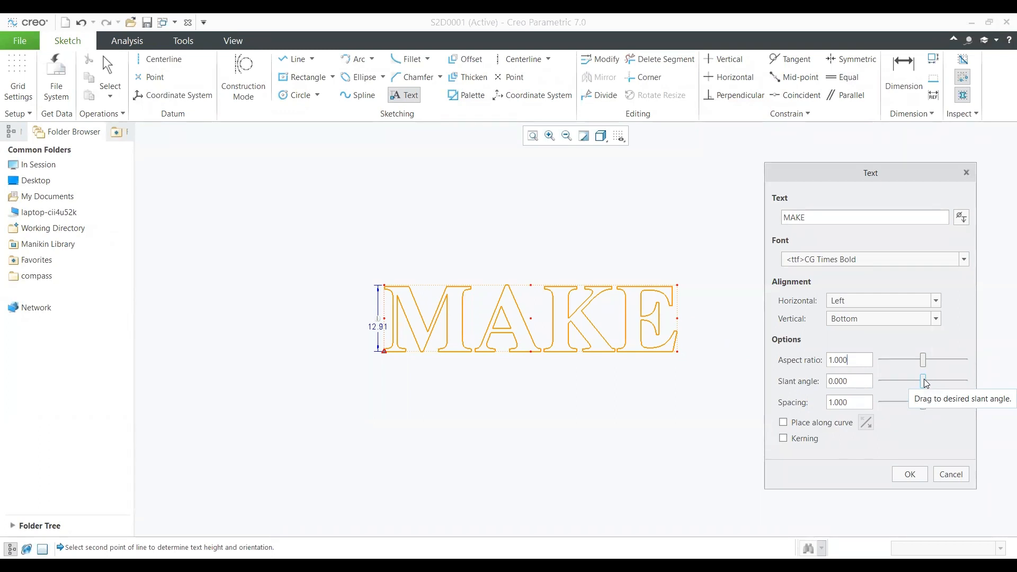
Try slant angles of about -5 and 1 on the MAKE text and reset the angle to 0
mouse_move(926, 383)
left_mouse_down()
mouse_move(907, 382)
mouse_move(919, 380)
left_mouse_up()
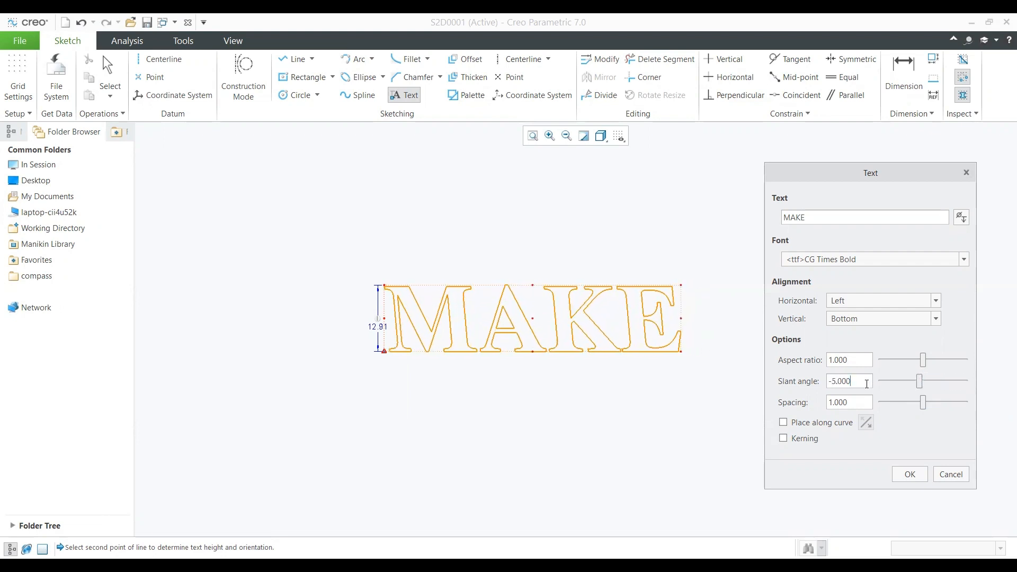
double_click(866, 384)
type("1")
key("Return")
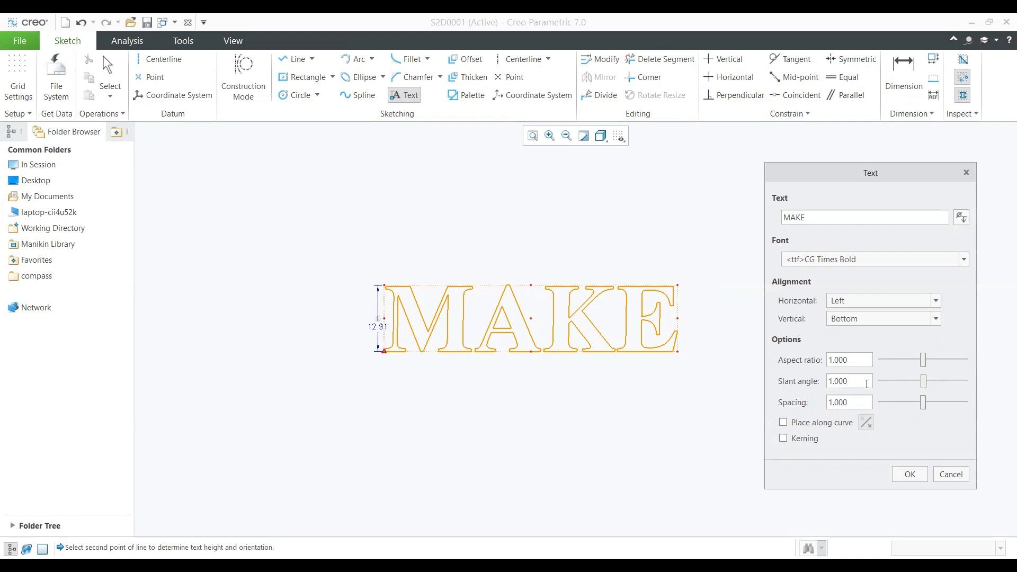
double_click(866, 383)
type("0")
key("Return")
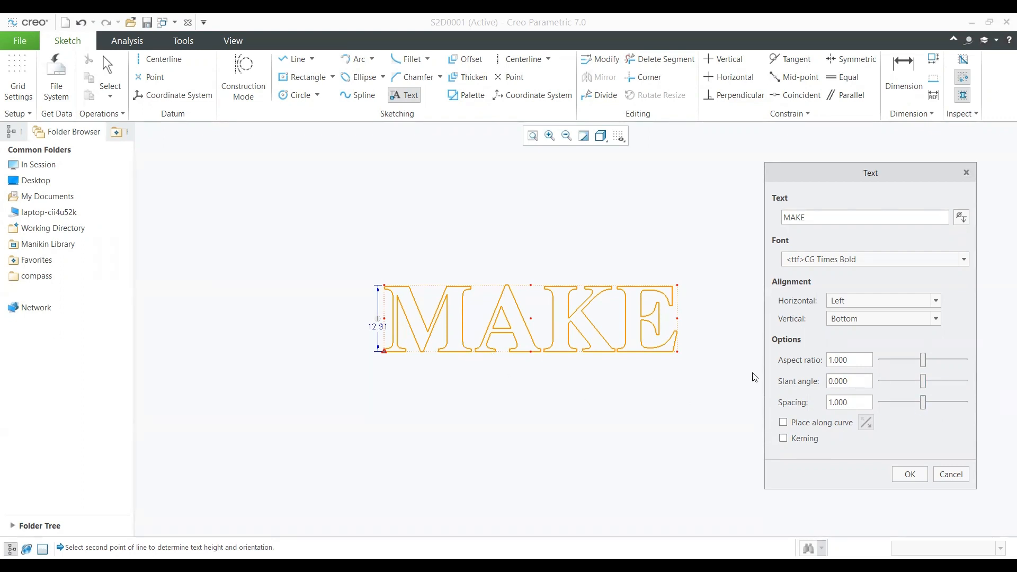
Try a different letter spacing on the MAKE text and reset it to 1.000
left_click(922, 406)
left_click_drag(923, 406, 917, 402)
double_click(864, 400)
type("1.000")
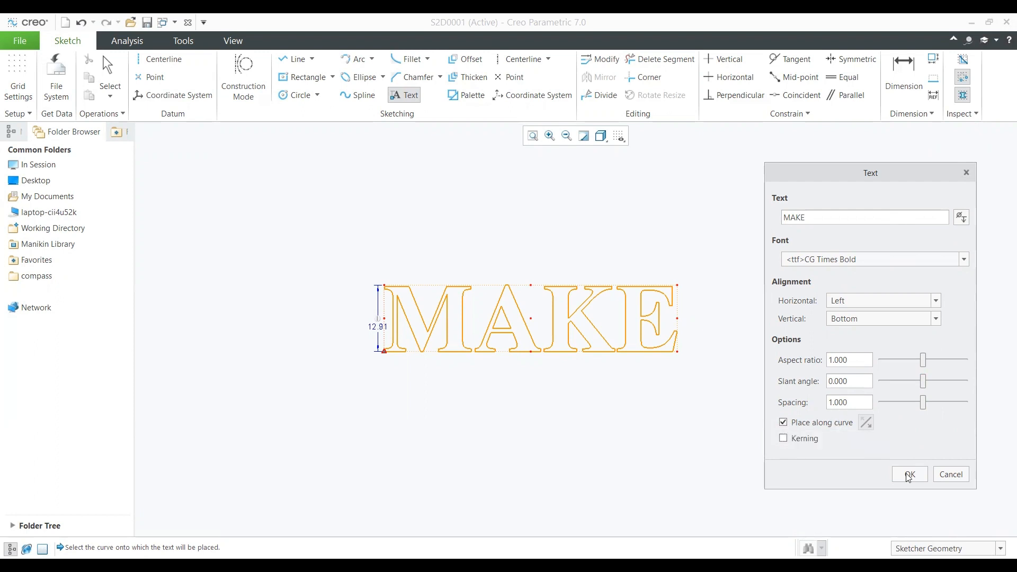
Finish the MAKE text with its current settings and leave the Text tool
left_click(539, 219)
left_click(406, 92)
left_click(839, 314)
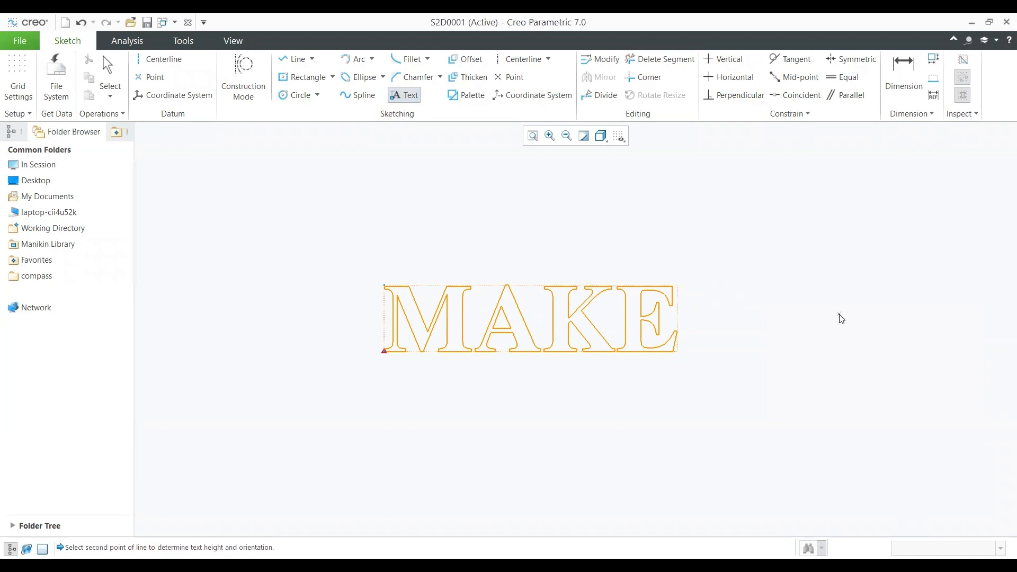
middle_click(750, 321)
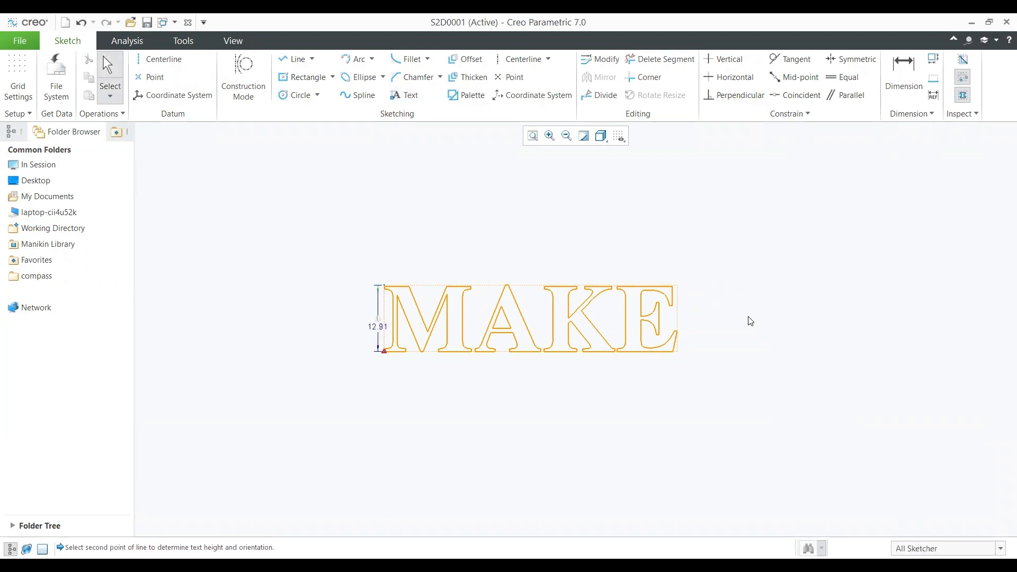
Create the sketch text PROJECT upside down below MAKE, using a downward height line as long as MAKE's, about 12.9
scroll(720, 282, "up", 2)
scroll(733, 303, "down", 1)
left_click(407, 94)
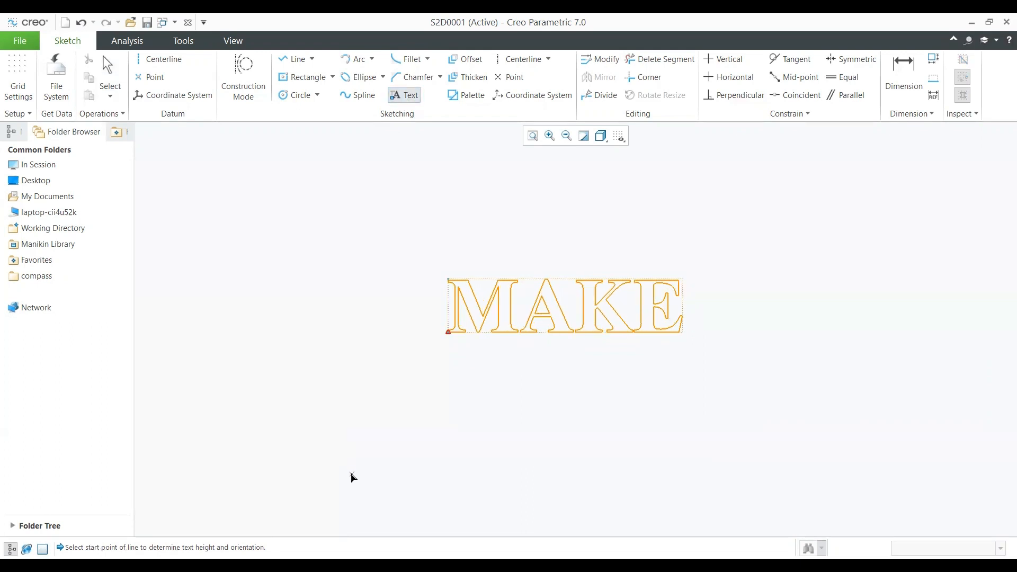
left_click(352, 475)
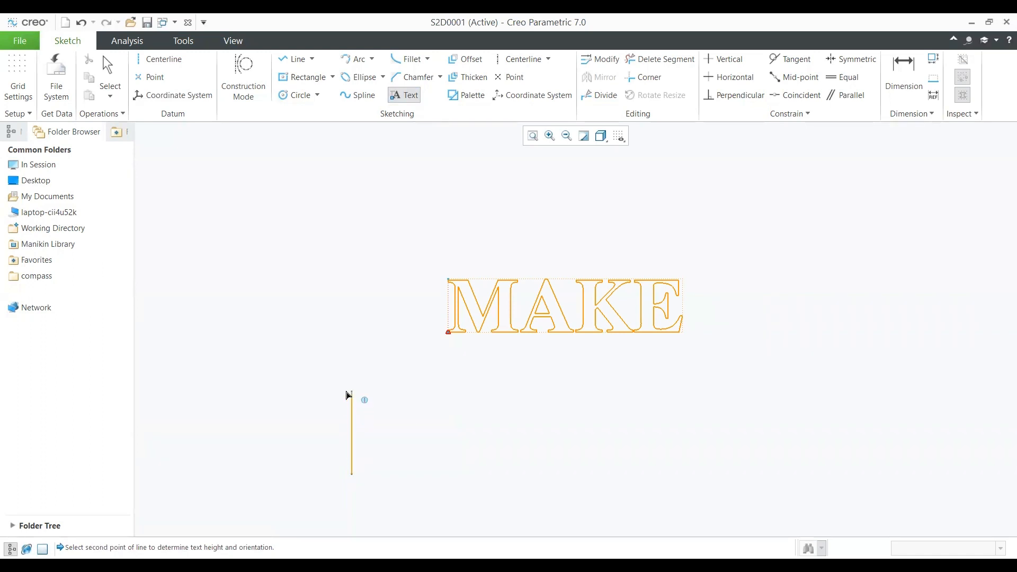
left_click(353, 527)
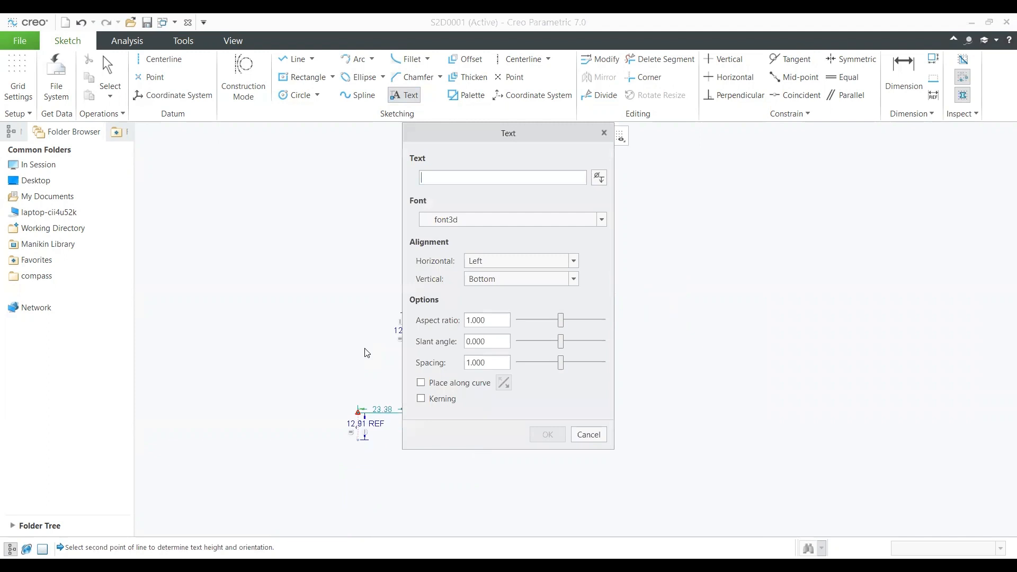
type("PROJECT")
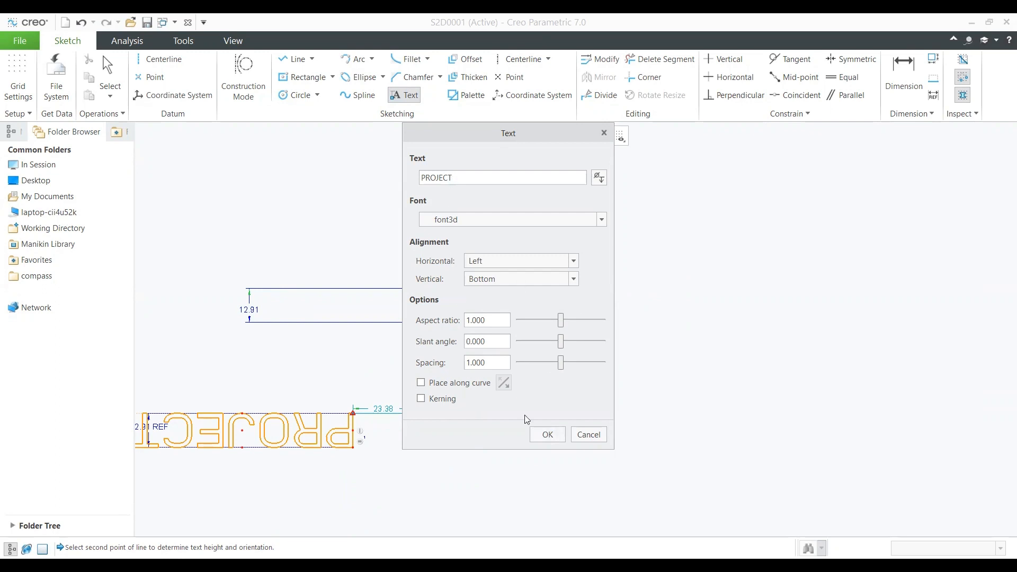
left_click(552, 439)
scroll(487, 413, "up", 2)
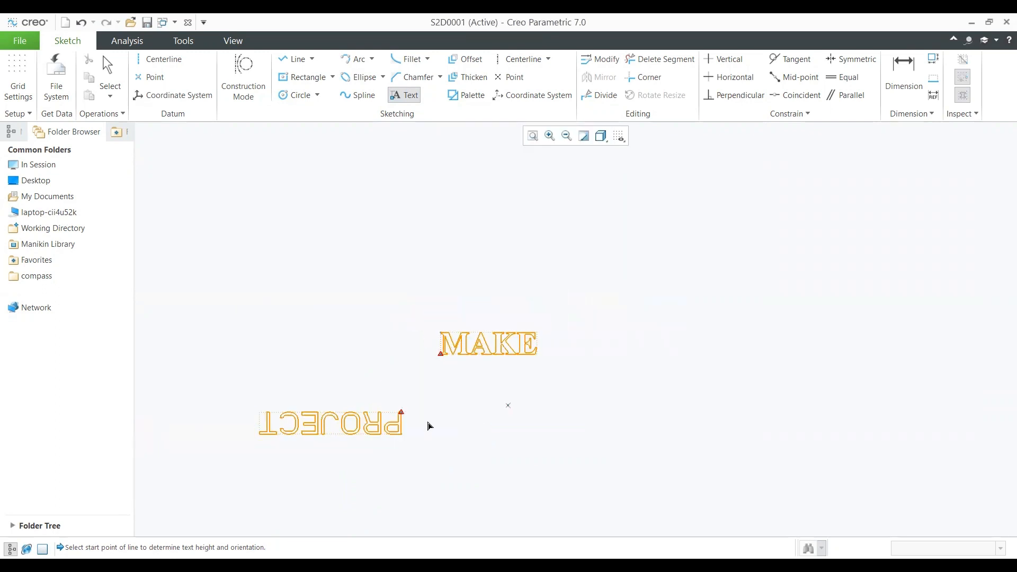
Sketch a circle about 39.5 in diameter above the PROJECT text, to the left of MAKE
scroll(254, 435, "down", 3)
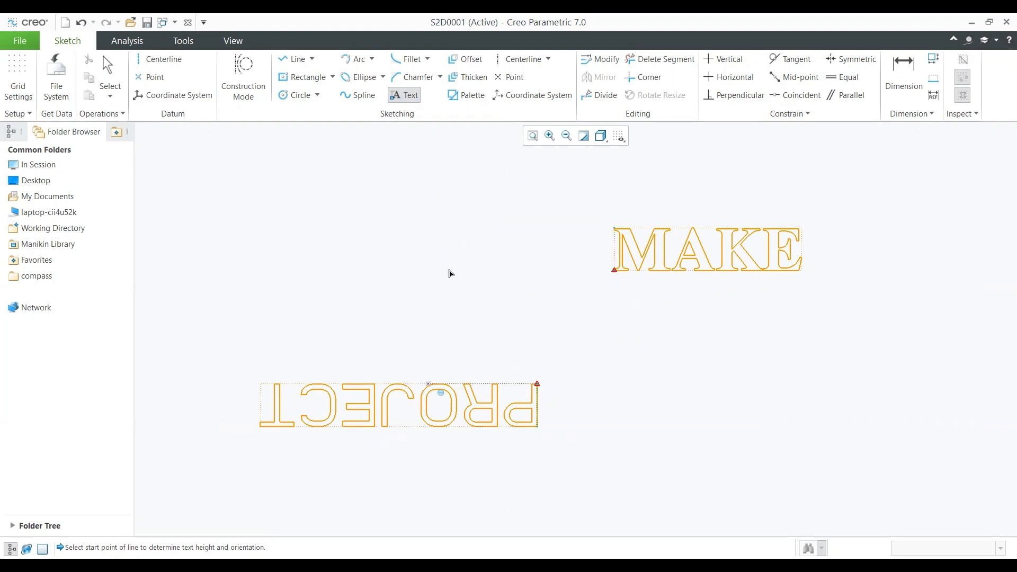
left_click(296, 97)
left_click(368, 251)
left_click(398, 309)
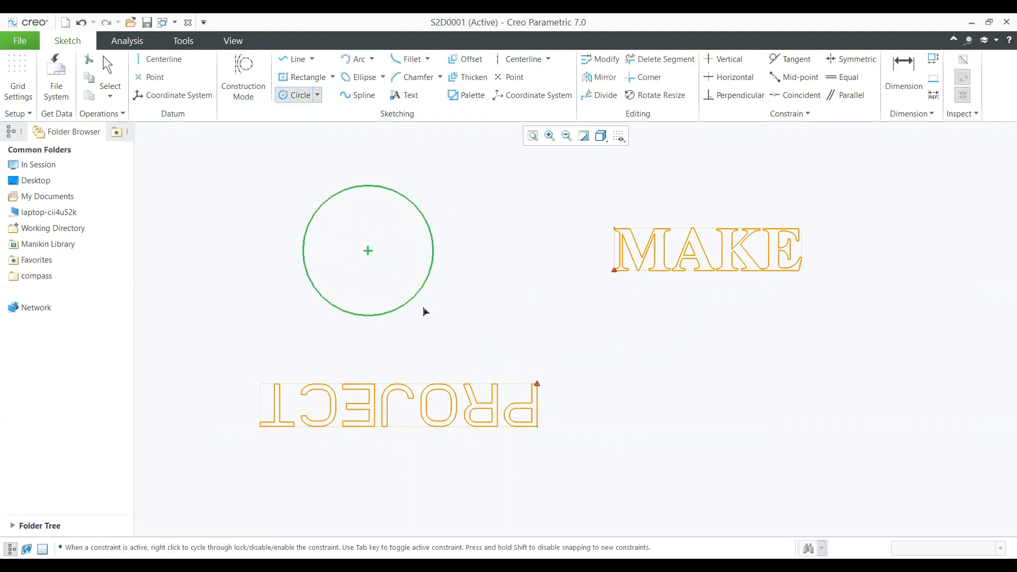
middle_click(473, 226)
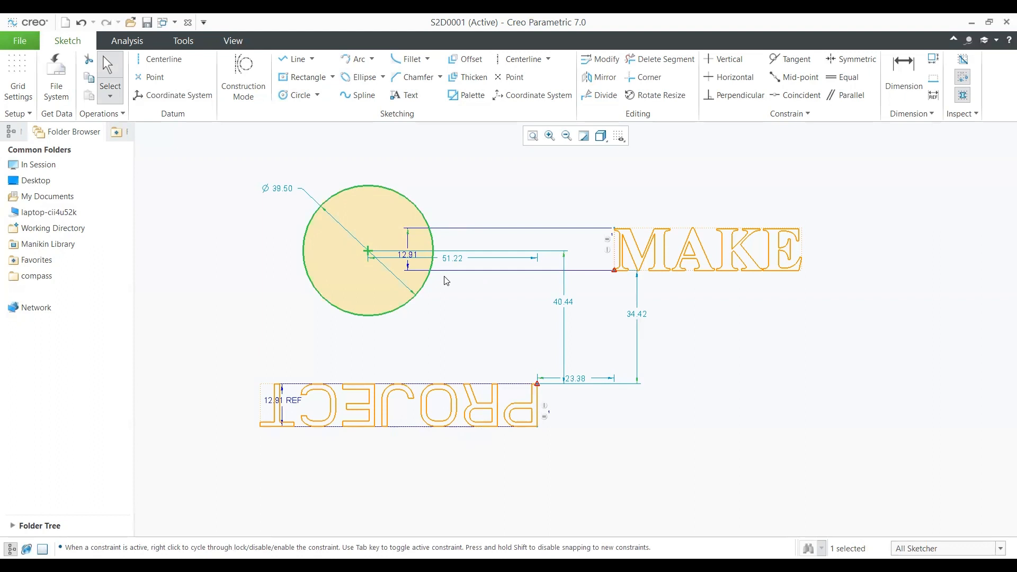
Start the sketch text MAKE MY PROJECT with an upright height line about 9.5 long from the circle's top point
left_click(409, 97)
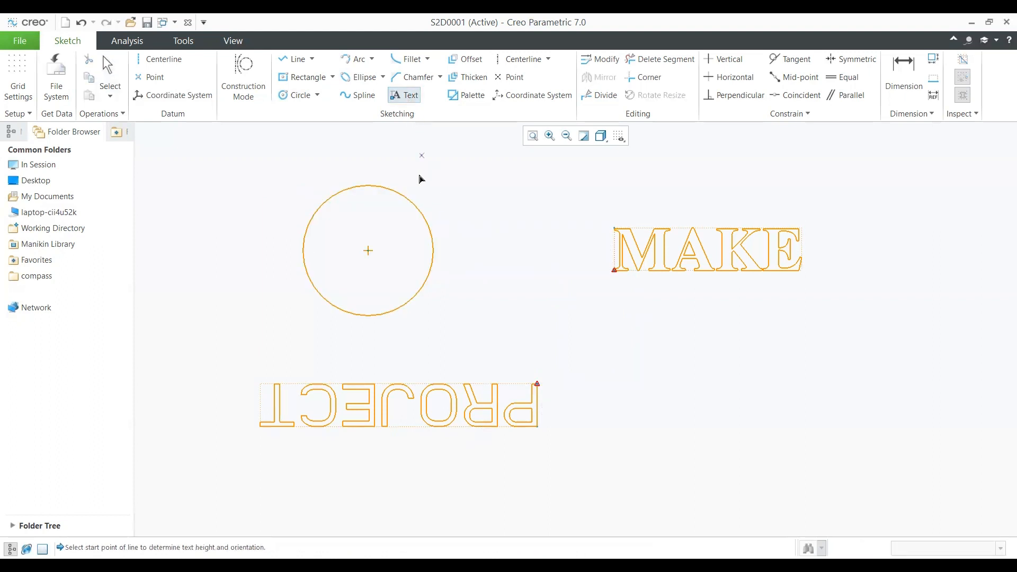
left_click(368, 185)
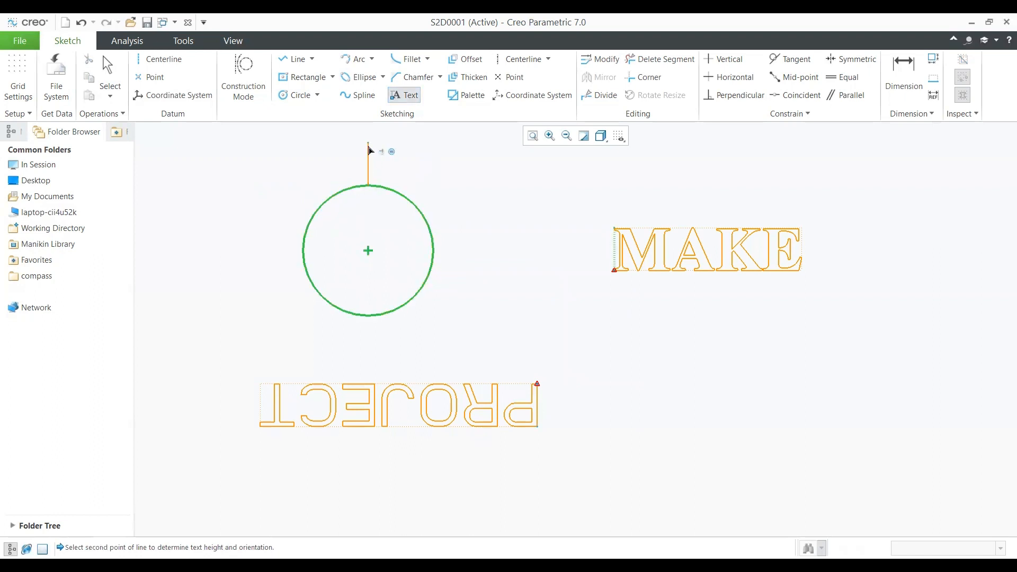
left_click(368, 154)
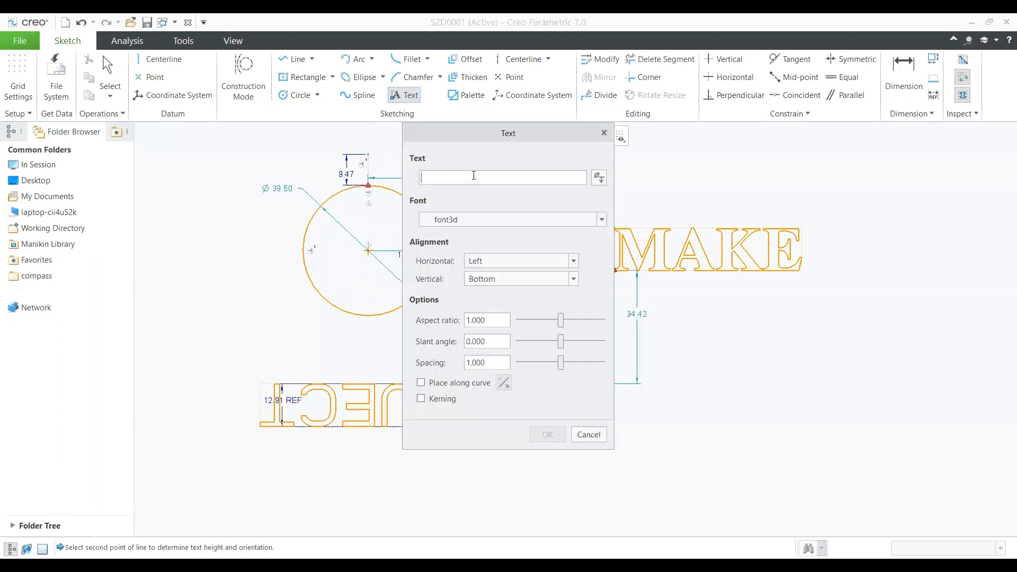
type("MAKE ")
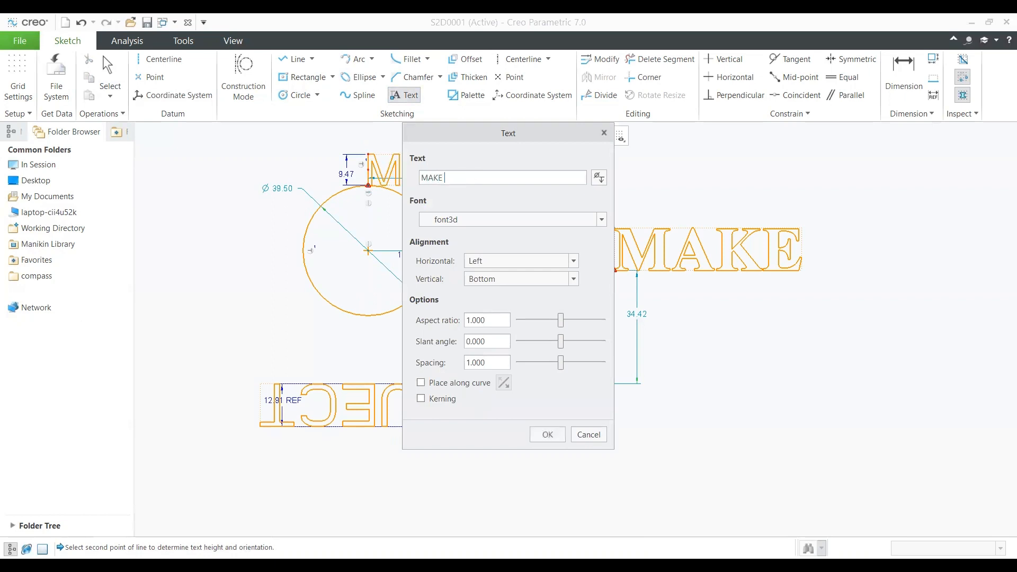
type("MY PROJECT")
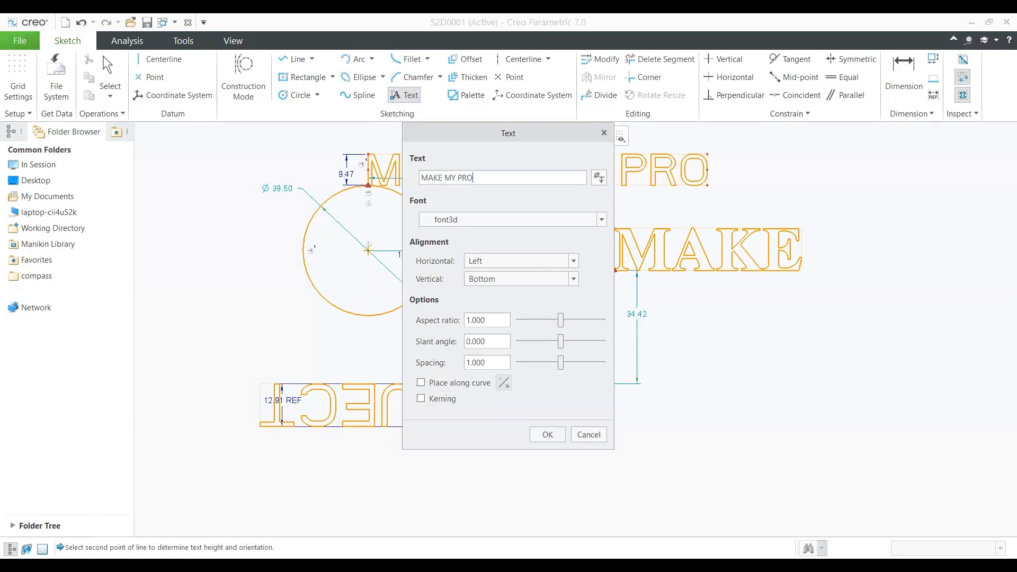
Place the MAKE MY PROJECT text along the circle and flip it to the outside
left_click(454, 387)
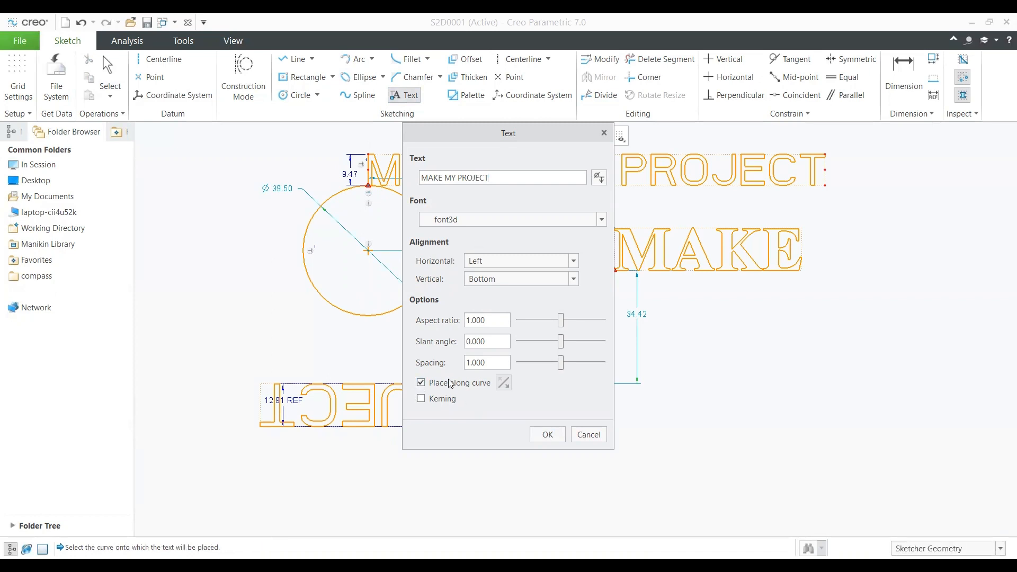
left_click(393, 198)
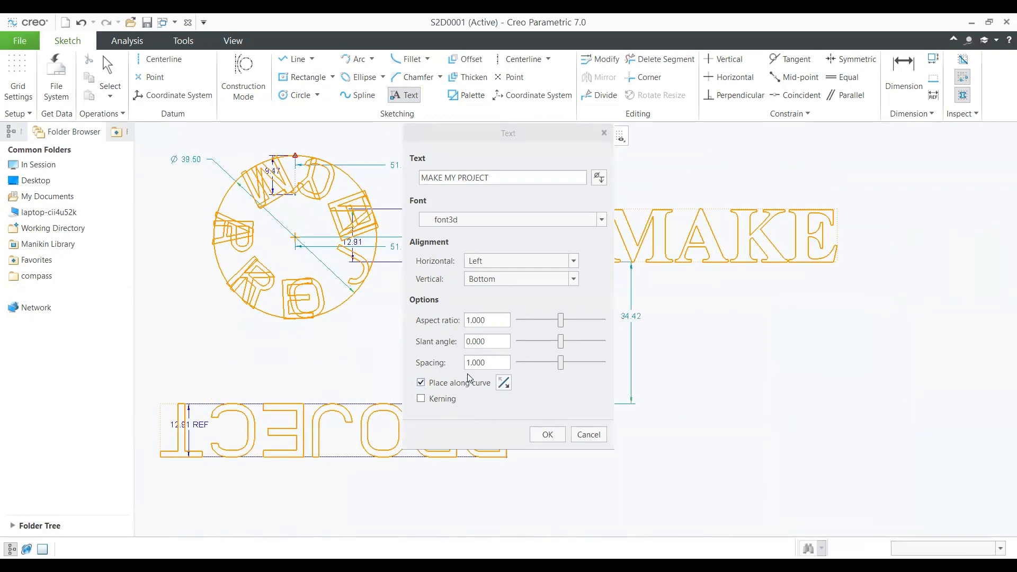
left_click(504, 385)
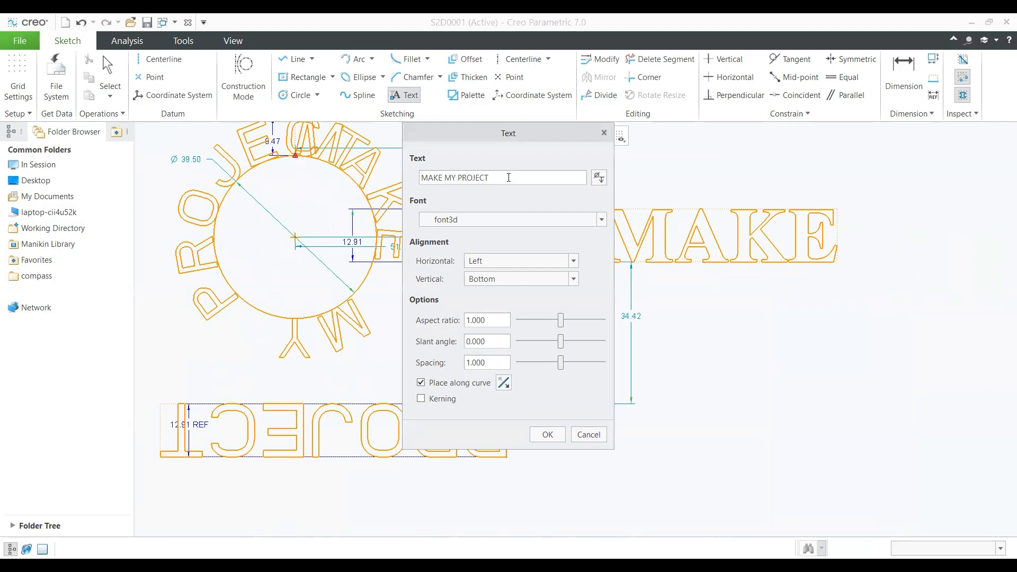
Shorten the text along the circle to MAKE and flip it inside the circle and back outside
left_click_drag(494, 180, 444, 177)
key("BackSpace")
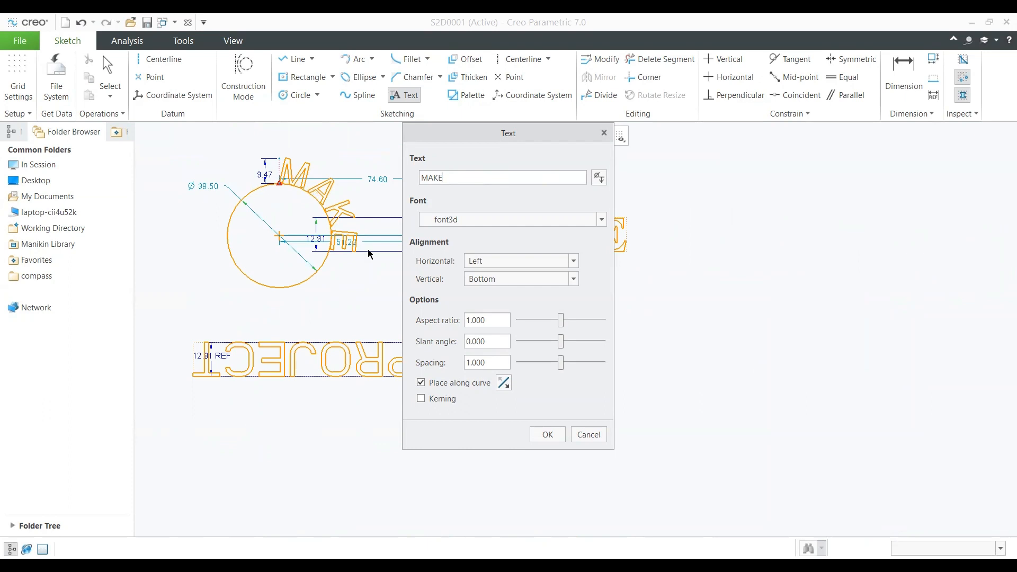
left_click(503, 383)
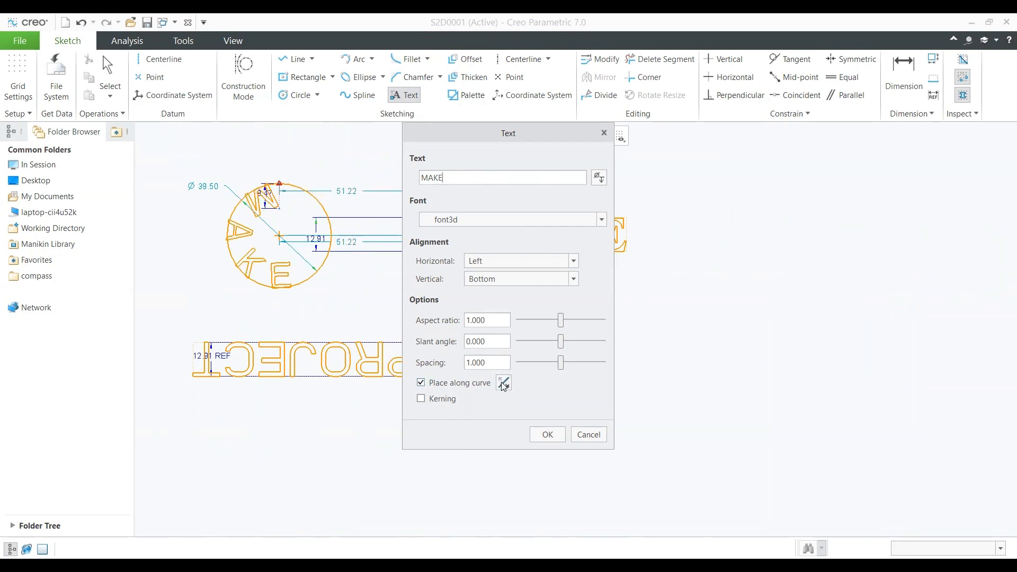
left_click(503, 383)
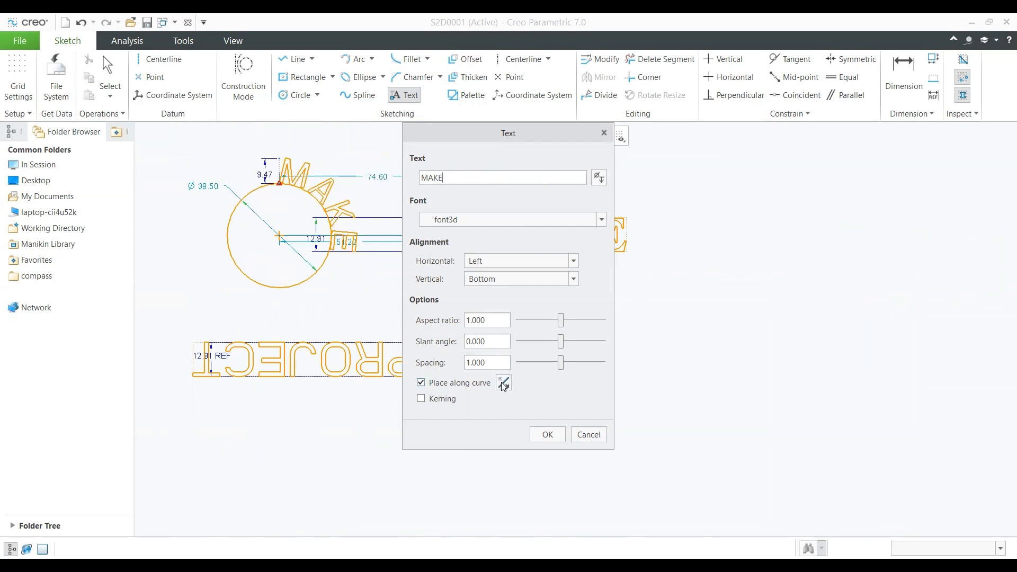
Try the kerning option on the curved MAKE text and finish the text on the outside of the circle
left_click(439, 400)
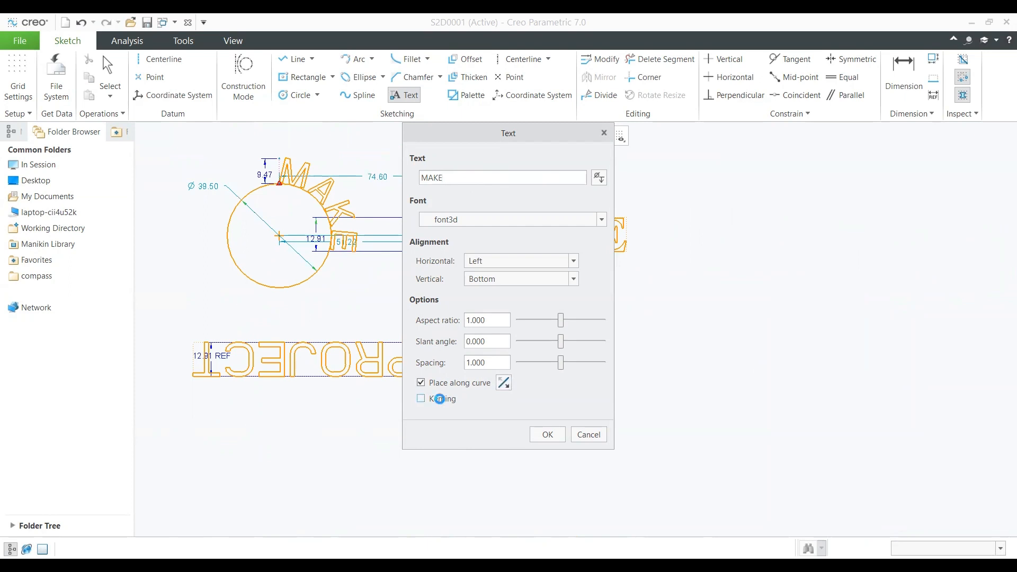
left_click(503, 383)
left_click(503, 383)
left_click(546, 432)
left_click(334, 236)
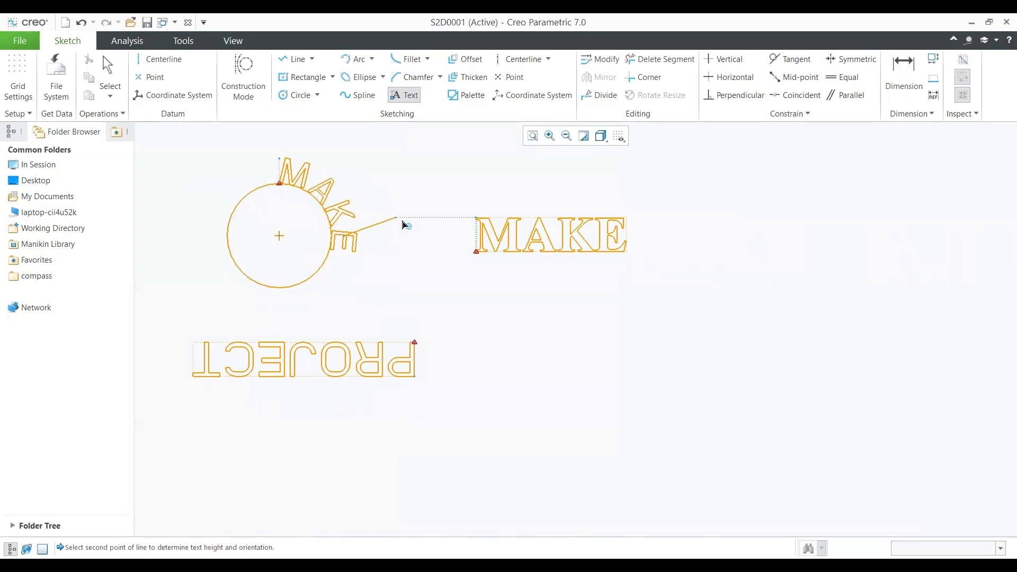
middle_click(398, 238)
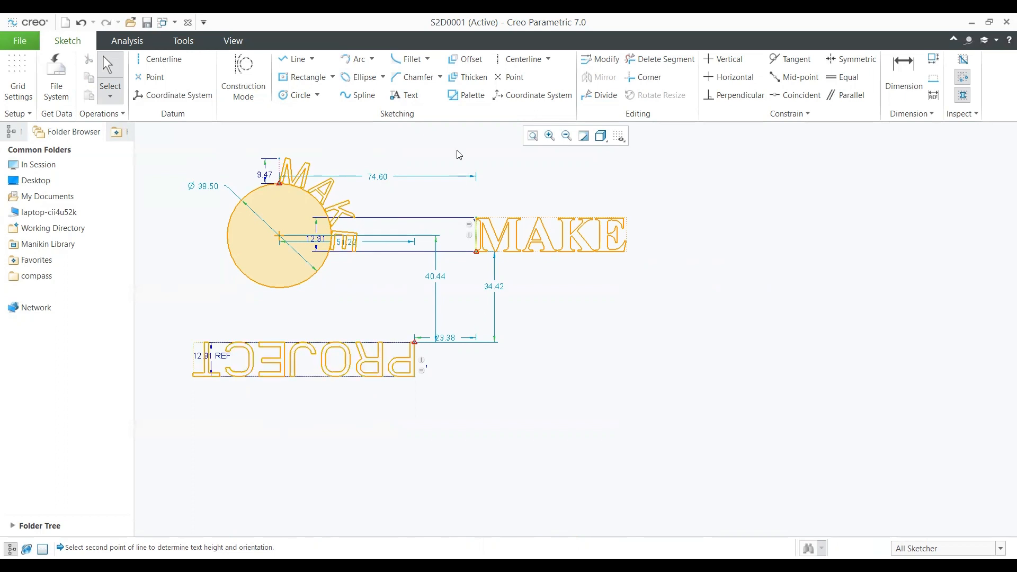
Delete all the text and the circle from the sketch
scroll(600, 369, "up", 2)
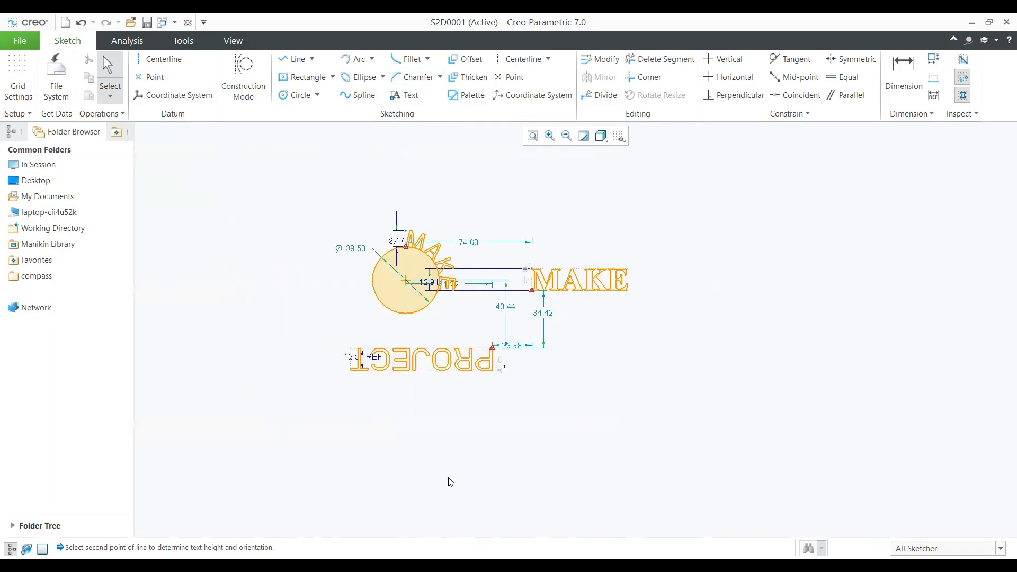
key("ctrl+a")
key("Delete")
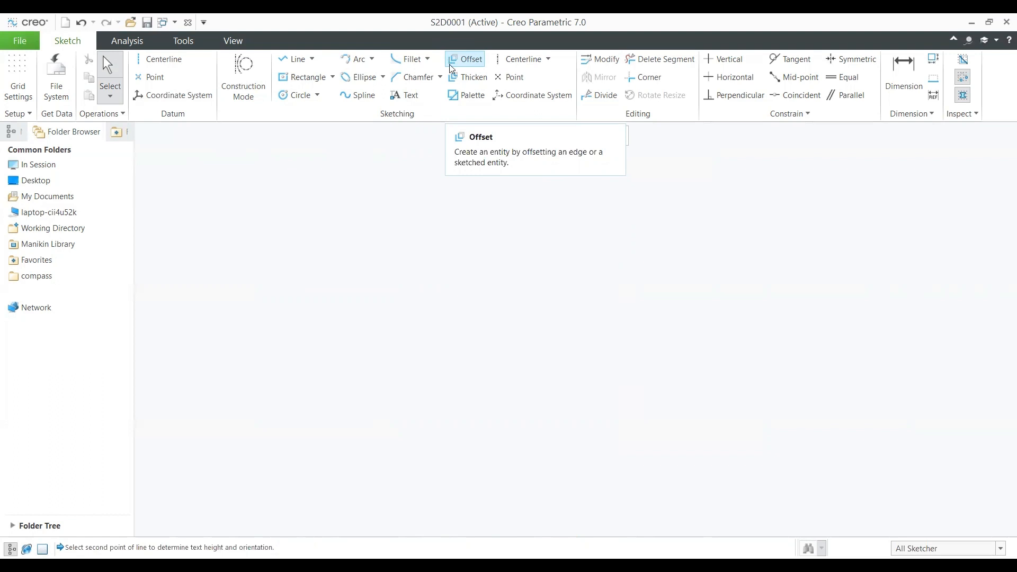
Place an equilateral triangle with its surrounding circle from the sketcher palette, about 65.8 per side
left_click(471, 97)
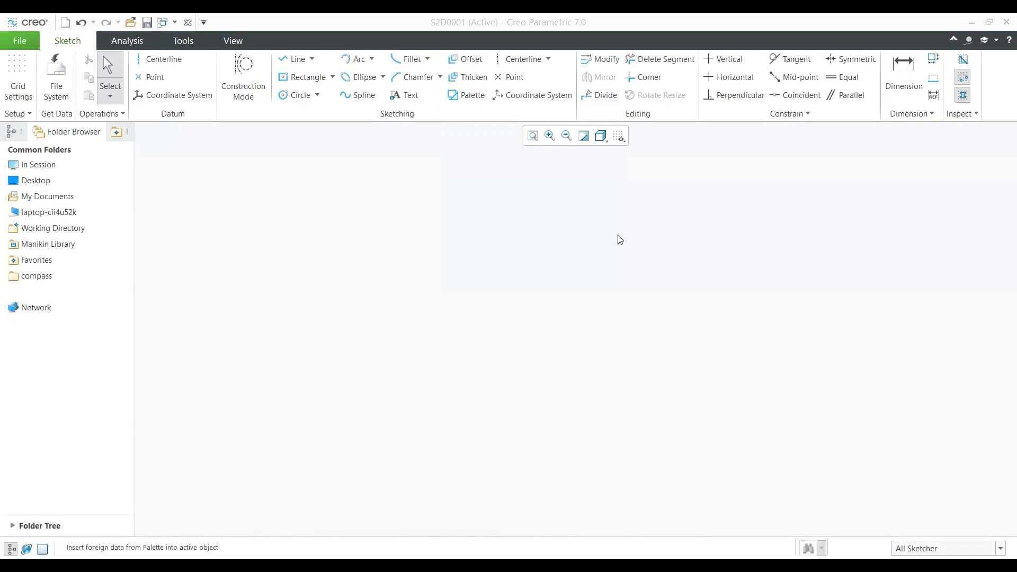
left_click(427, 257)
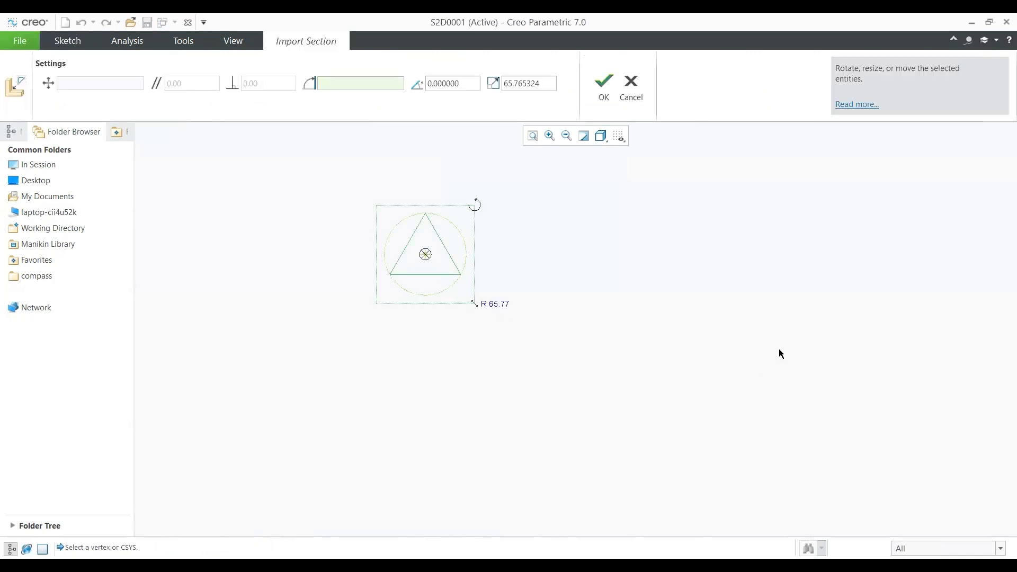
left_click(603, 87)
scroll(382, 268, "up", 5)
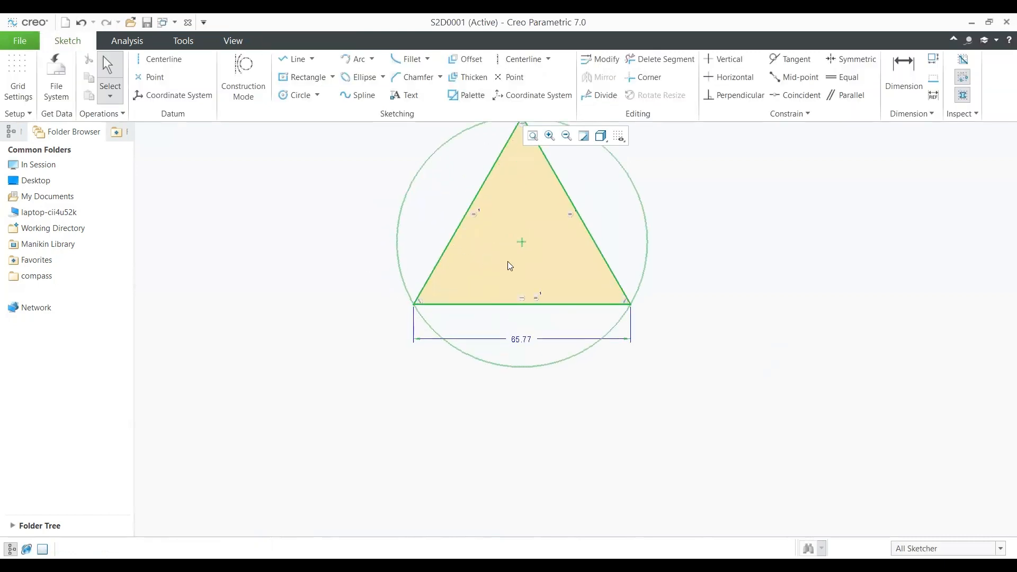
scroll(542, 303, "down", 4)
scroll(565, 300, "up", 3)
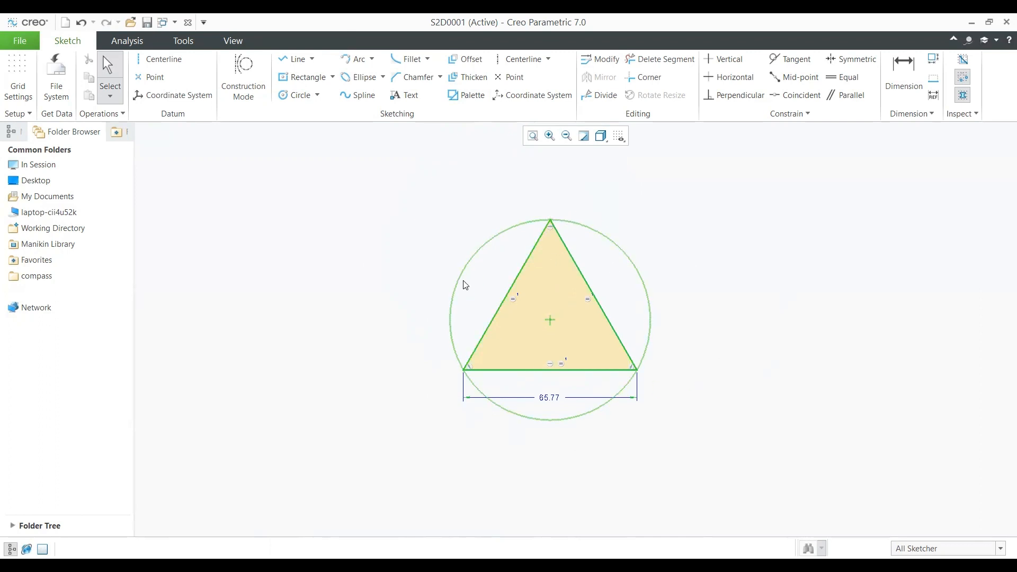
Set the palette triangle's side length to 60, then delete the whole figure from the sketch
left_click(602, 237)
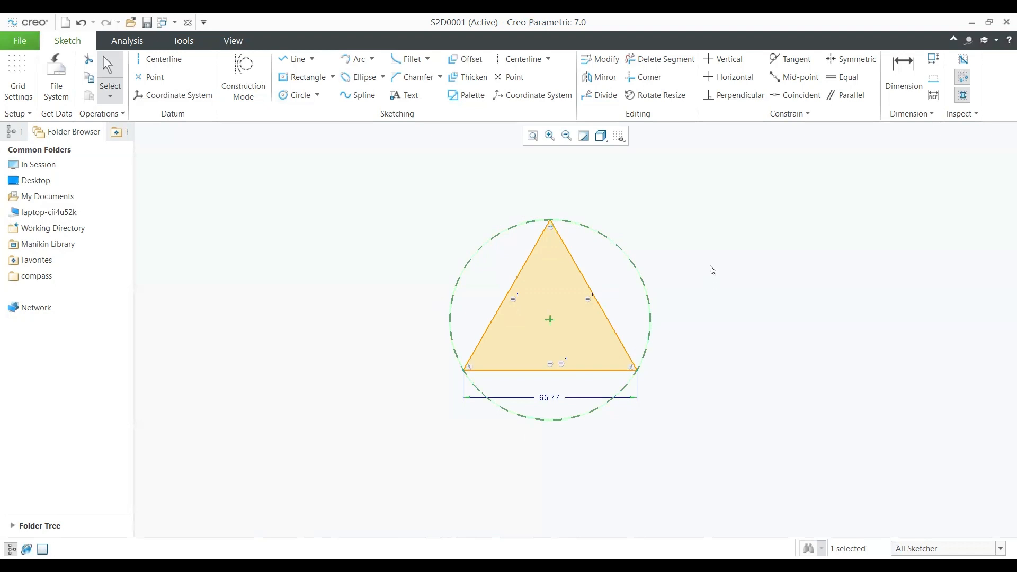
scroll(449, 280, "up", 2)
scroll(522, 300, "down", 2)
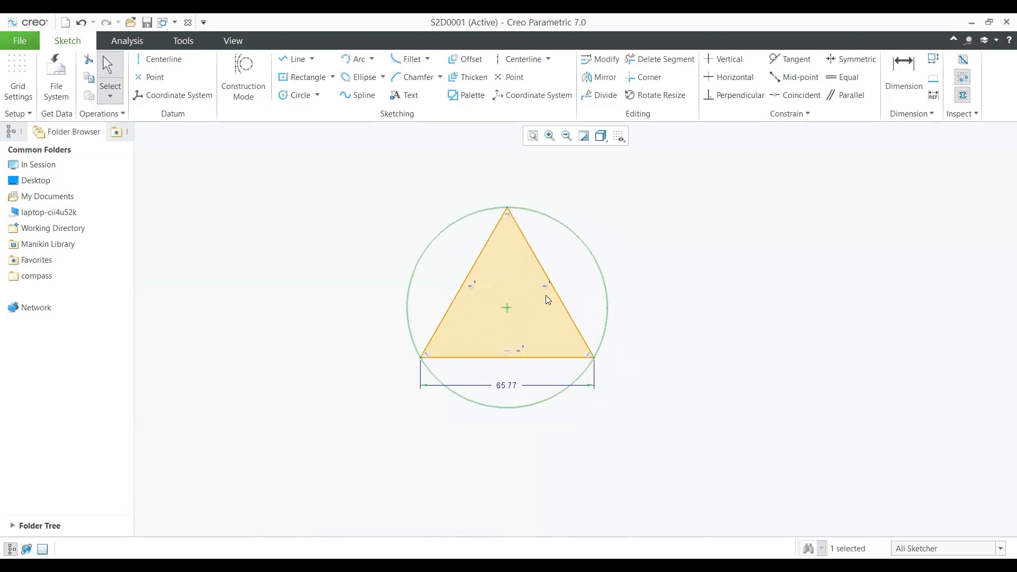
left_click(729, 288)
double_click(507, 392)
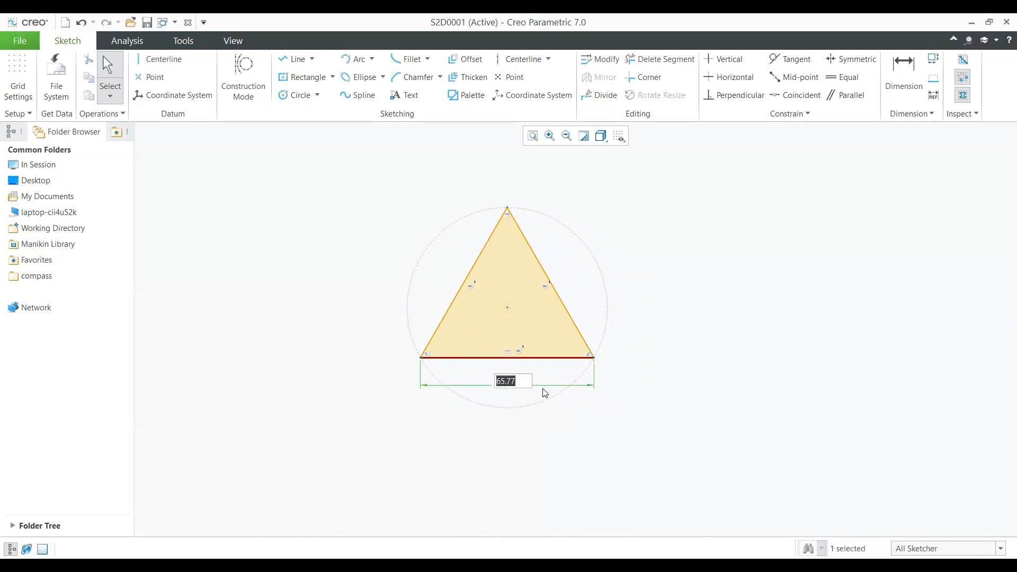
type("60")
key("Return")
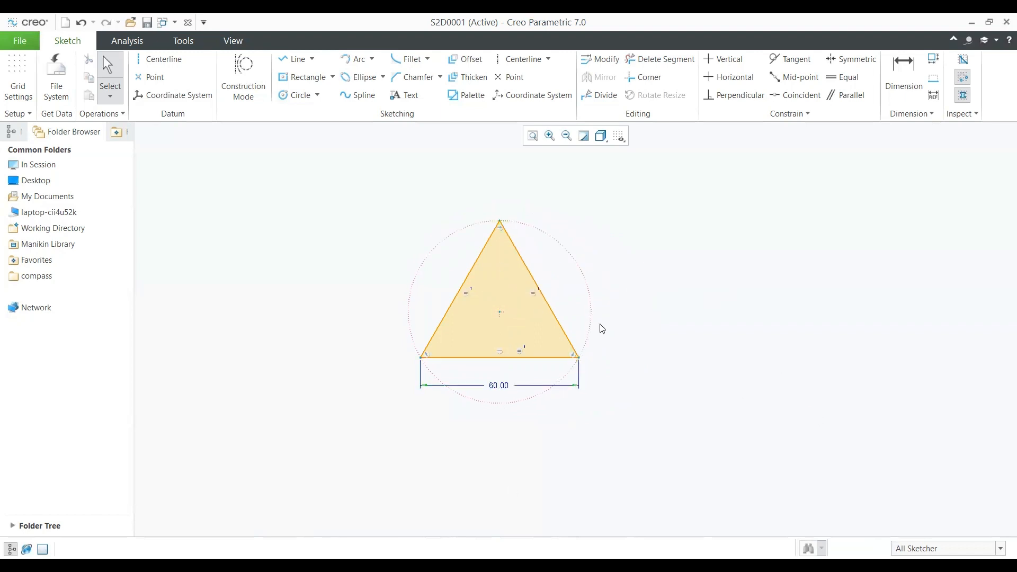
mouse_move(305, 182)
left_mouse_down()
mouse_move(373, 416)
mouse_move(731, 455)
left_mouse_up()
key("Delete")
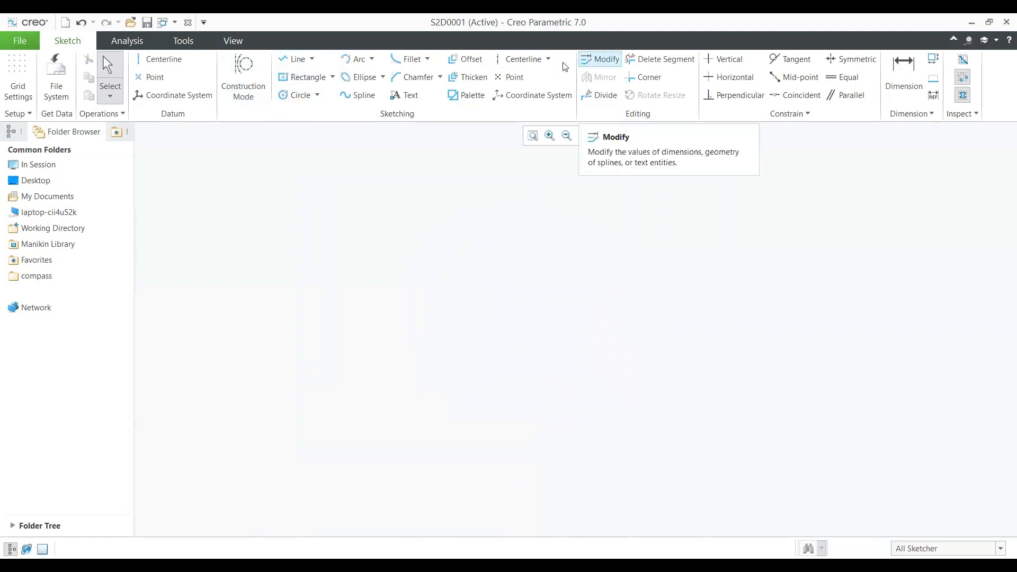
Sketch a closed six-sided line outline with a V-shaped notch in its upper side and a bottom edge about 90 long
left_click(286, 61)
left_click(341, 331)
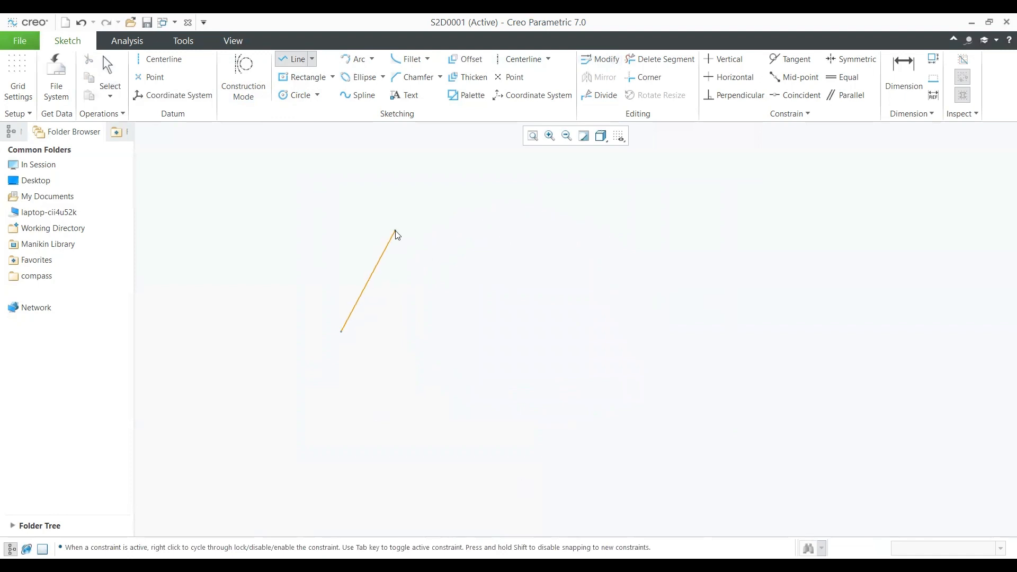
left_click(395, 231)
left_click(506, 297)
left_click(593, 199)
left_click(643, 348)
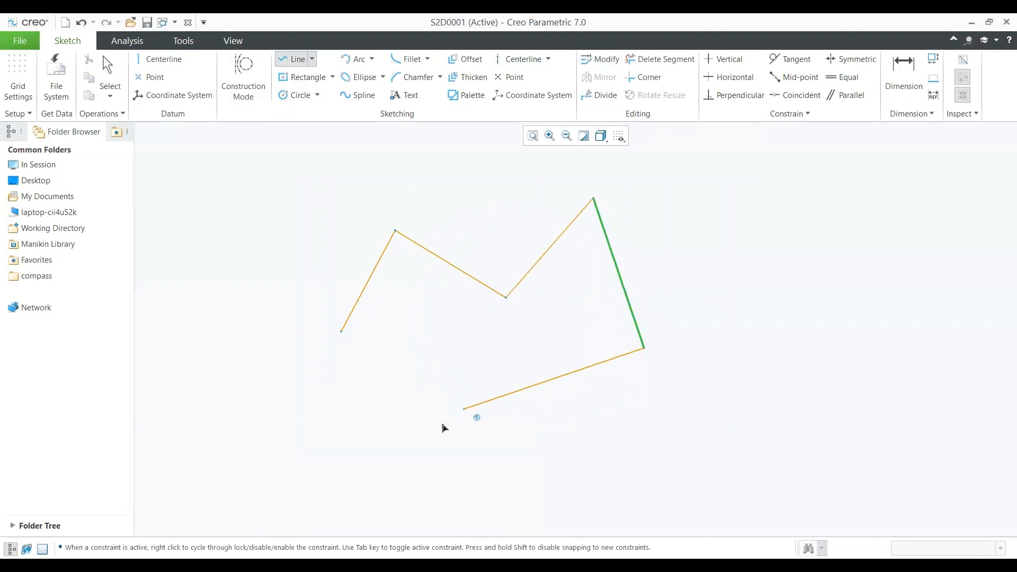
left_click(422, 434)
left_click(341, 331)
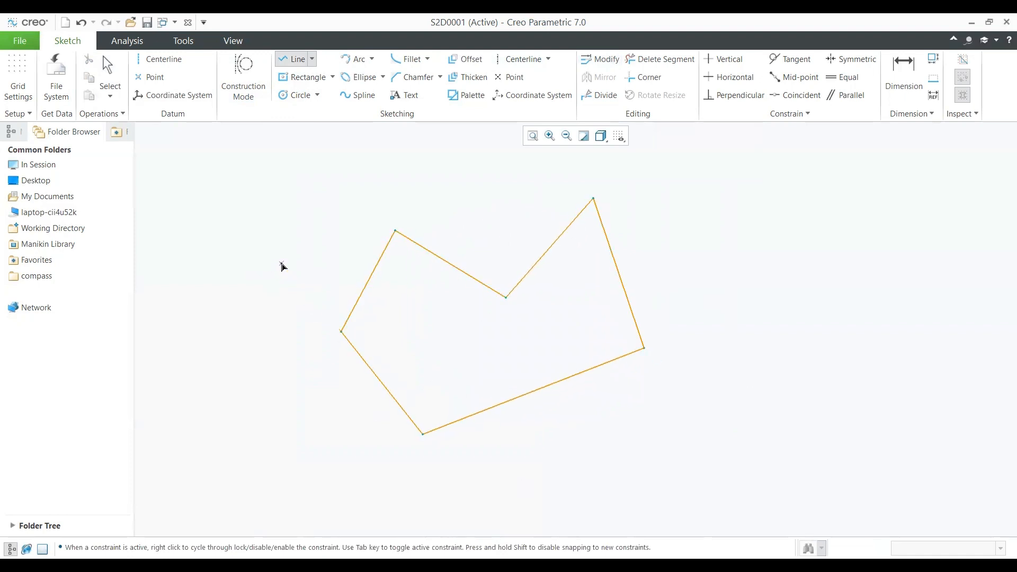
middle_click(282, 266)
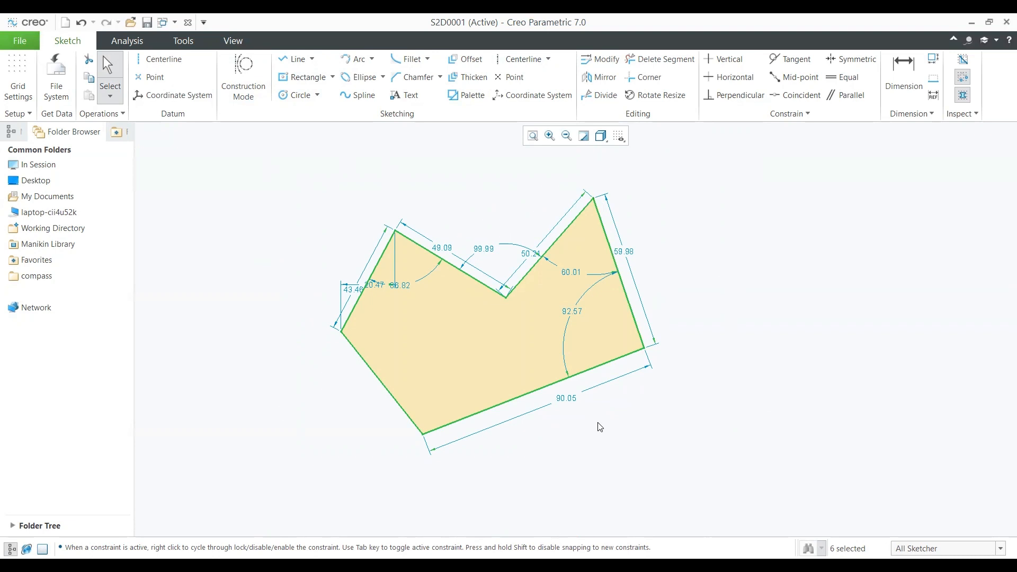
Set the outline's long bottom edge to 90 and its right edge to 60
double_click(576, 401)
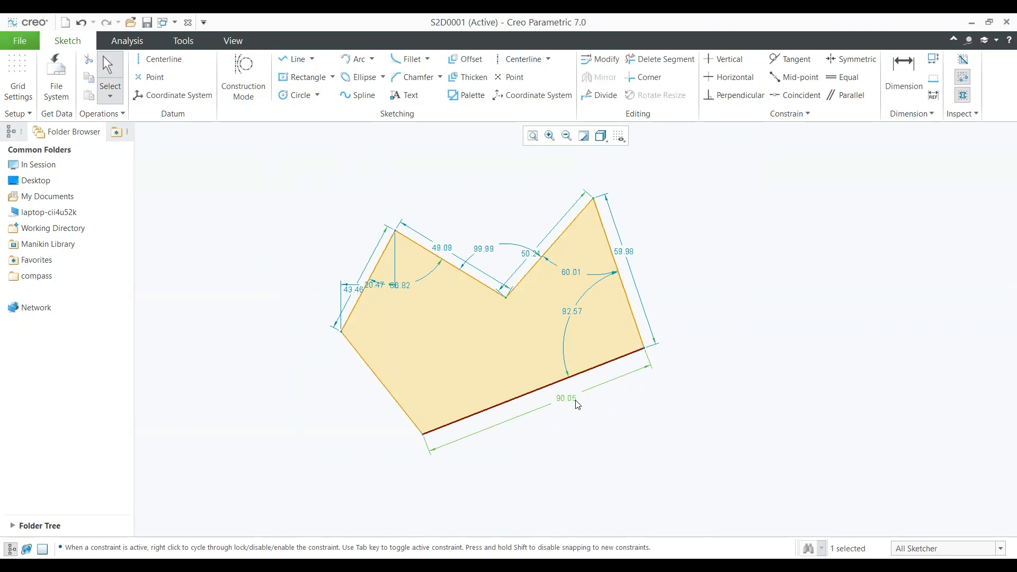
type("90")
key("Return")
double_click(626, 253)
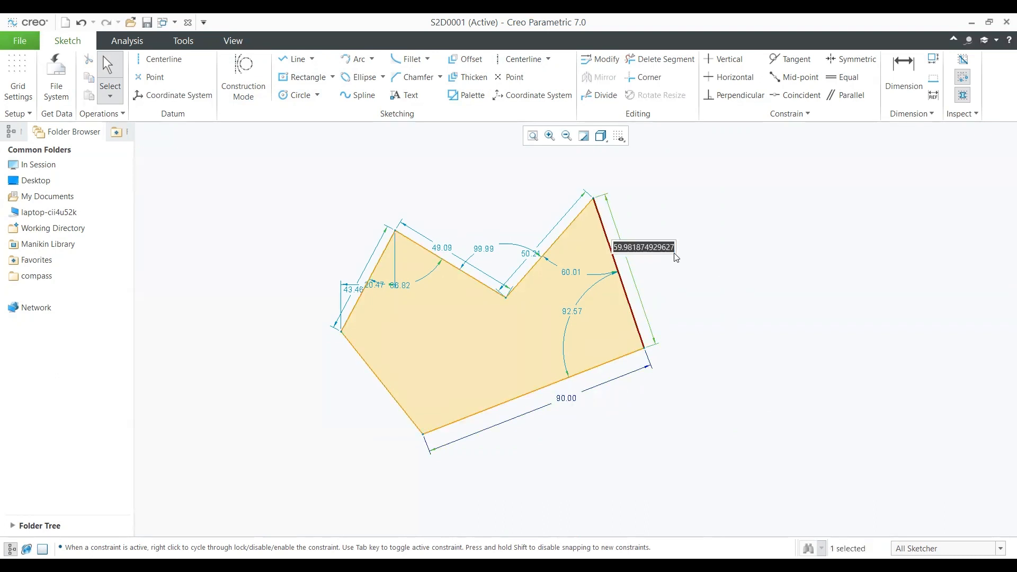
type("60")
key("Return")
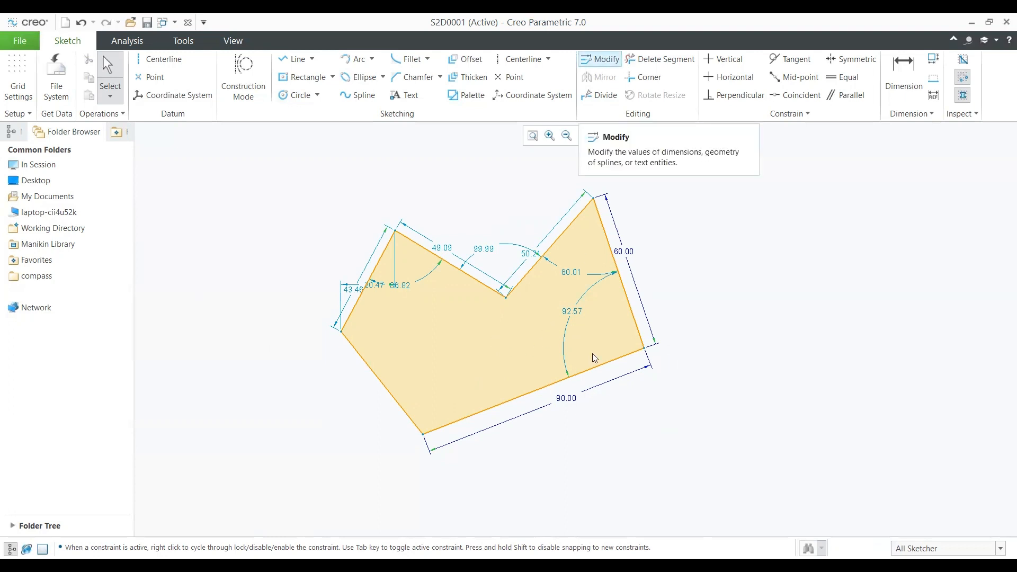
scroll(592, 354, "up", 2)
left_click_drag(357, 229, 691, 497)
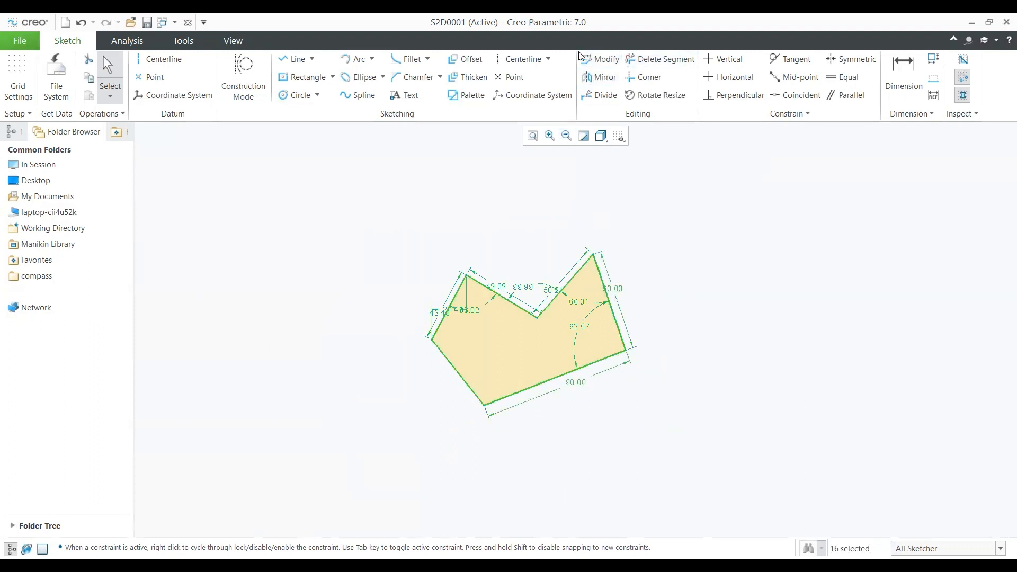
left_click(599, 59)
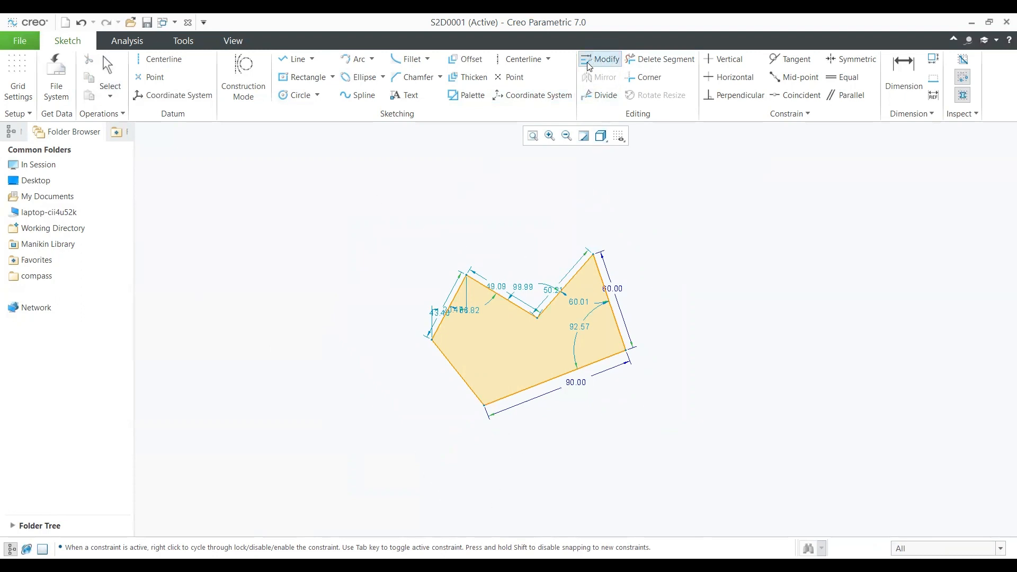
middle_click(415, 461)
Modify the whole outline's dimensions together, setting the upper-left edge's length (sd6) to 50 and its horizontal extent (sd7) to 47
mouse_move(399, 205)
left_mouse_down()
mouse_move(625, 510)
mouse_move(649, 503)
left_mouse_up()
left_click(600, 59)
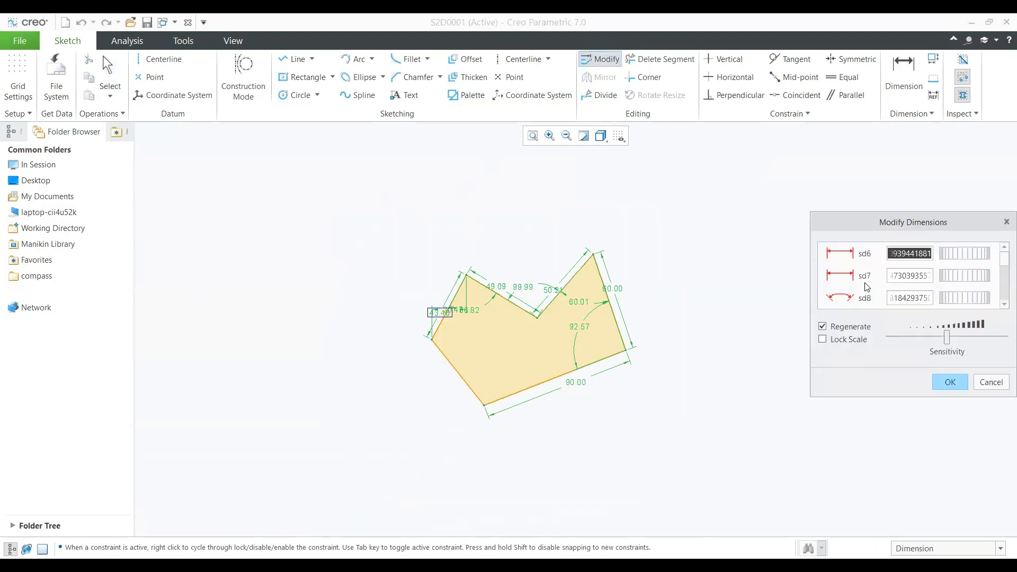
left_click(1002, 268)
mouse_move(1002, 268)
left_mouse_down()
mouse_move(1003, 291)
mouse_move(1002, 257)
left_mouse_up()
type("50")
left_click(923, 275)
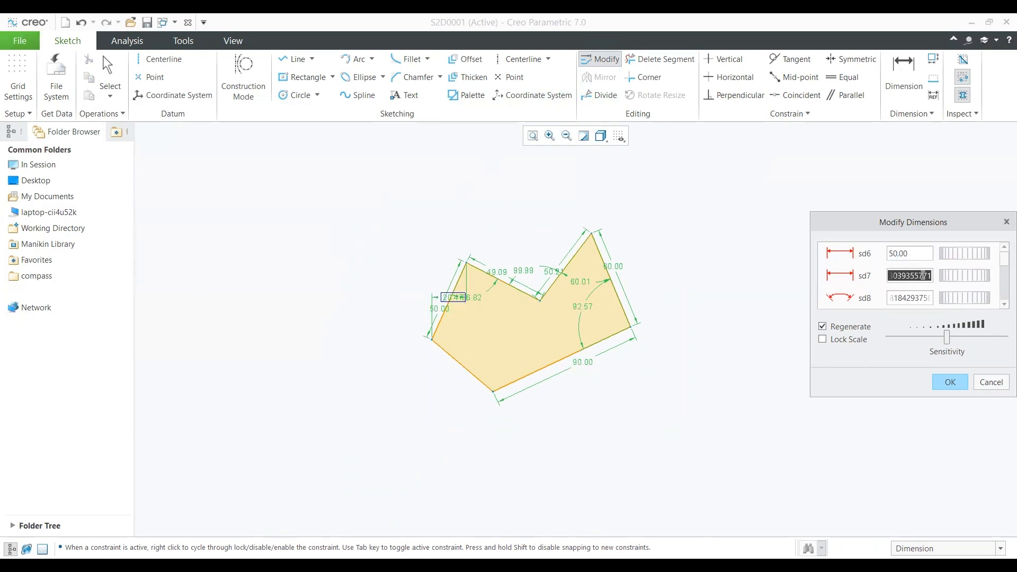
type("47")
Set the angle at the upper-left peak (sd8) to 30 and the notch's left edge (sd9) to 50
left_click(923, 298)
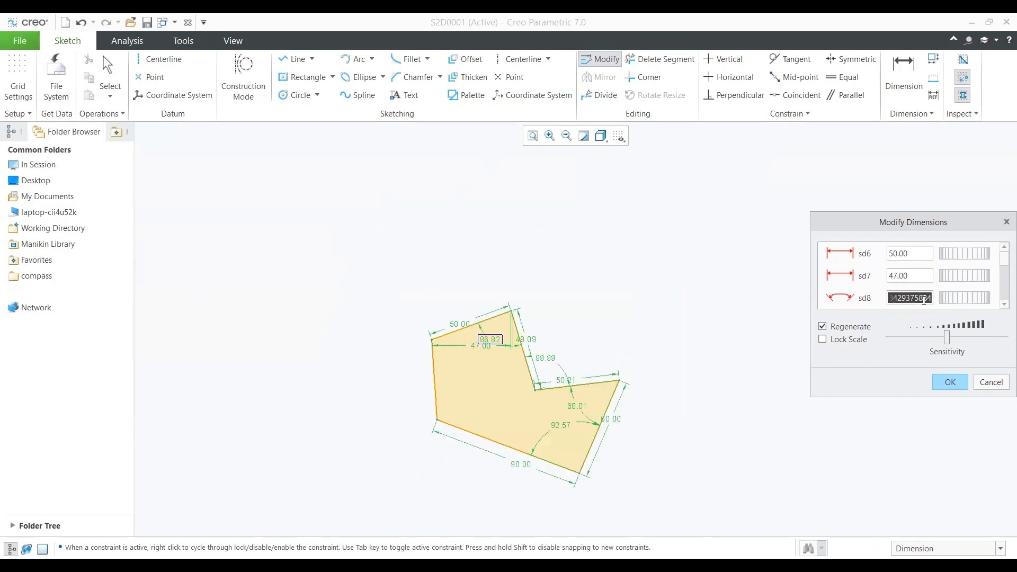
type("30")
scroll(1002, 263, "down", 1)
left_click(909, 292)
double_click(909, 293)
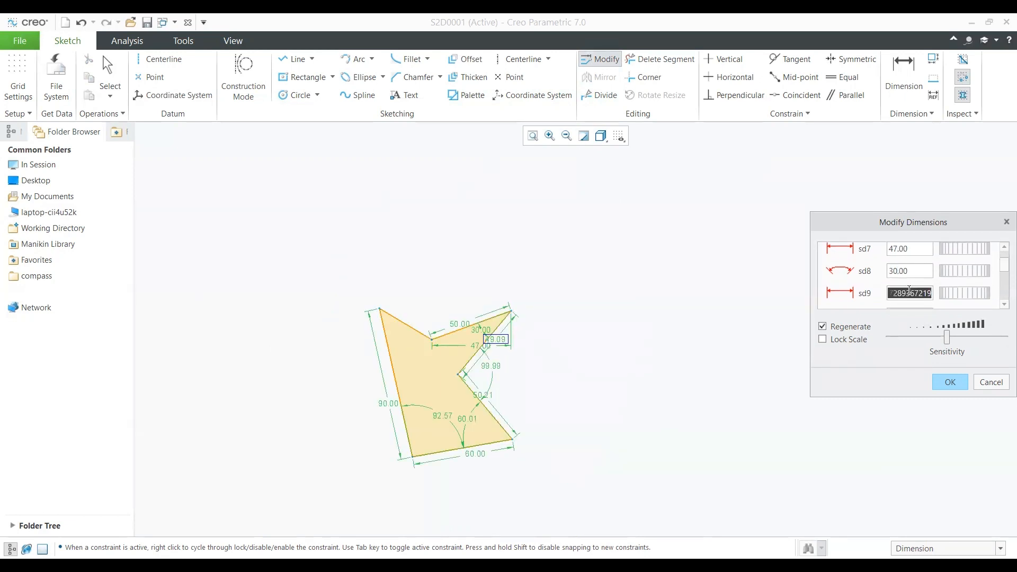
type("50")
key("Tab")
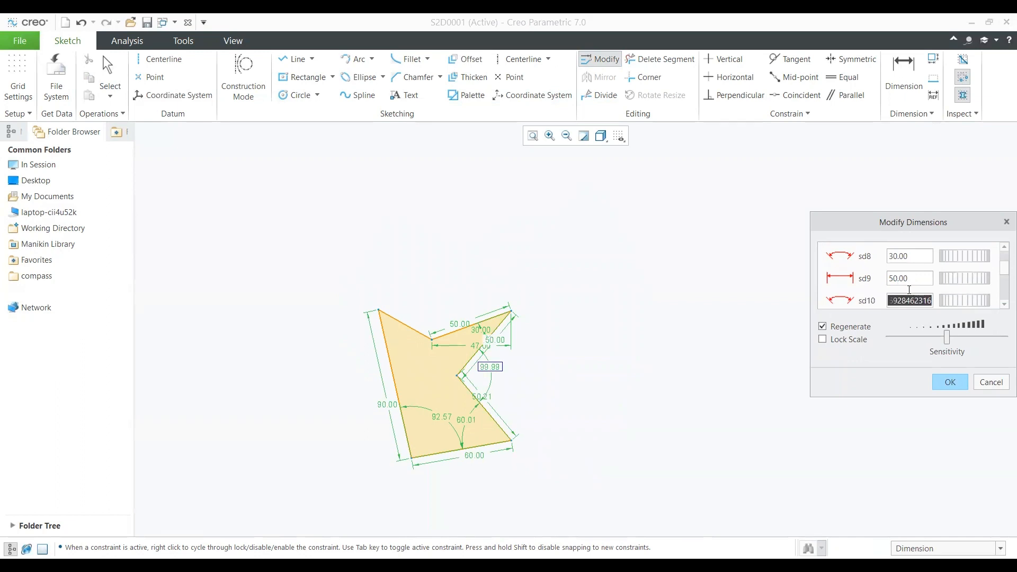
Set the notch angle (sd10) to 60 and the notch's right edge (sd11) to 80
type("60")
key("Tab")
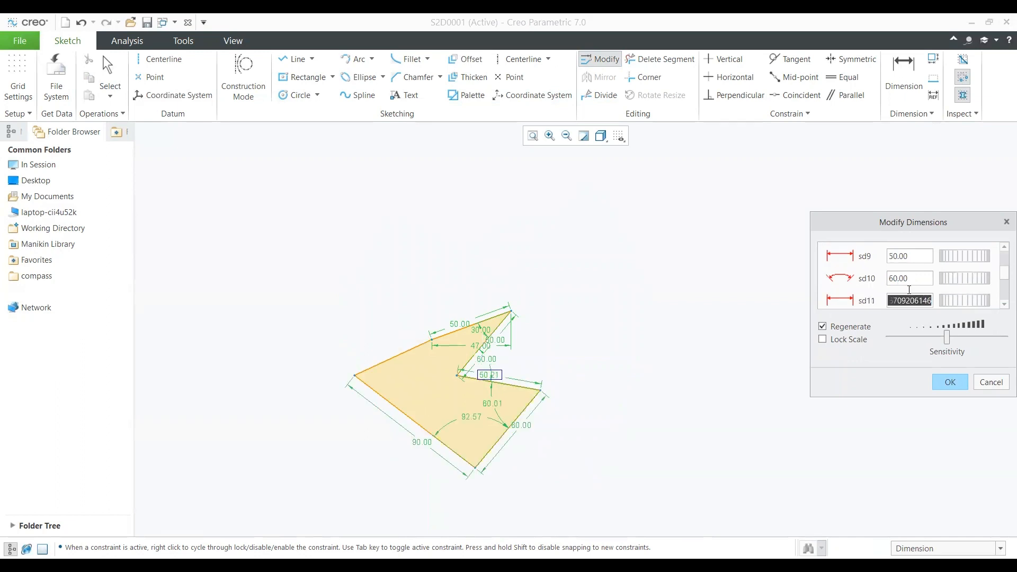
type("80")
key("Tab")
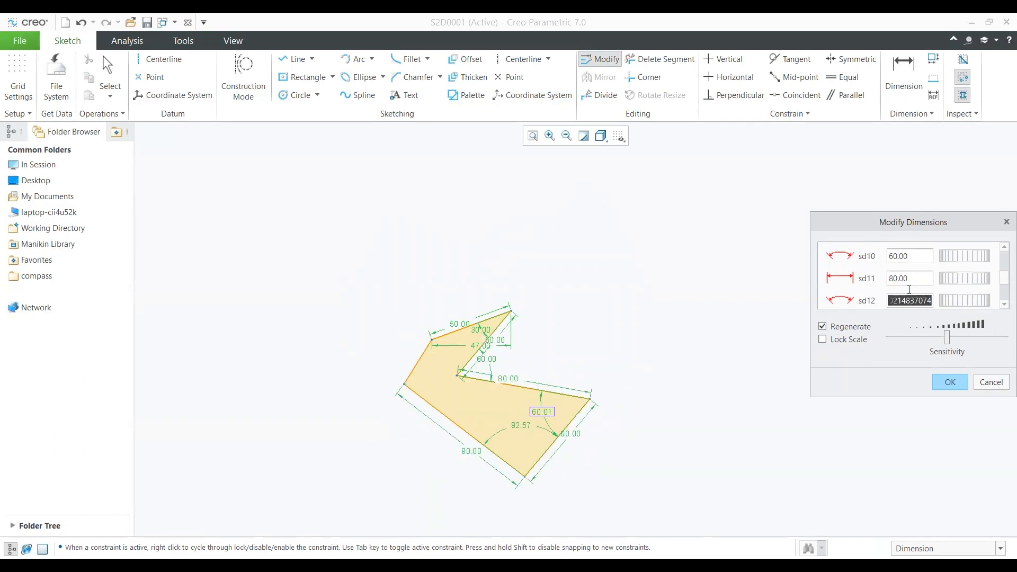
Set the angle at the right peak (sd12) to 120 and the angle between the 60 and 90 edges (sd14) to 80
type("120")
key("Tab")
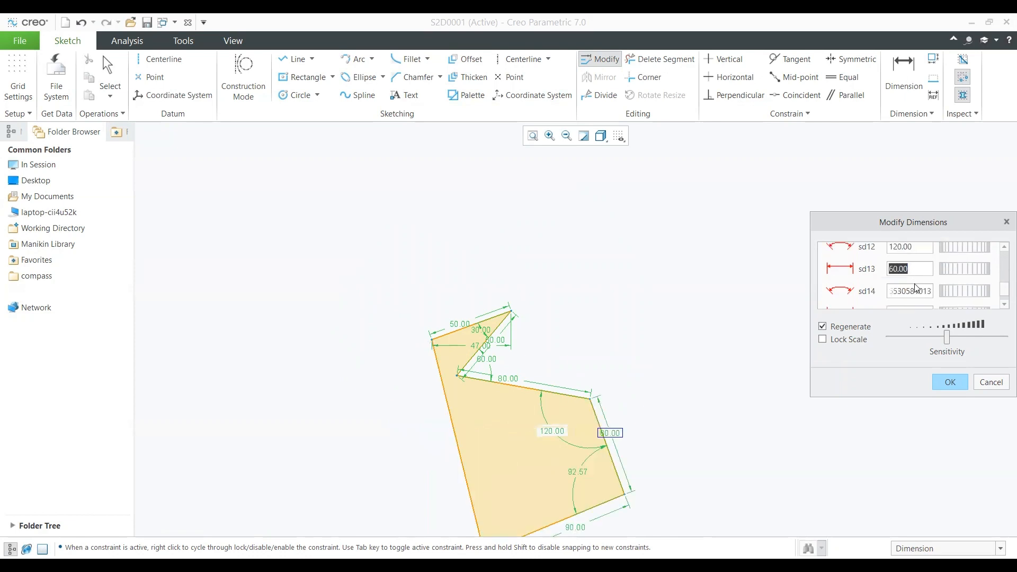
key("Tab")
type("80")
key("Tab")
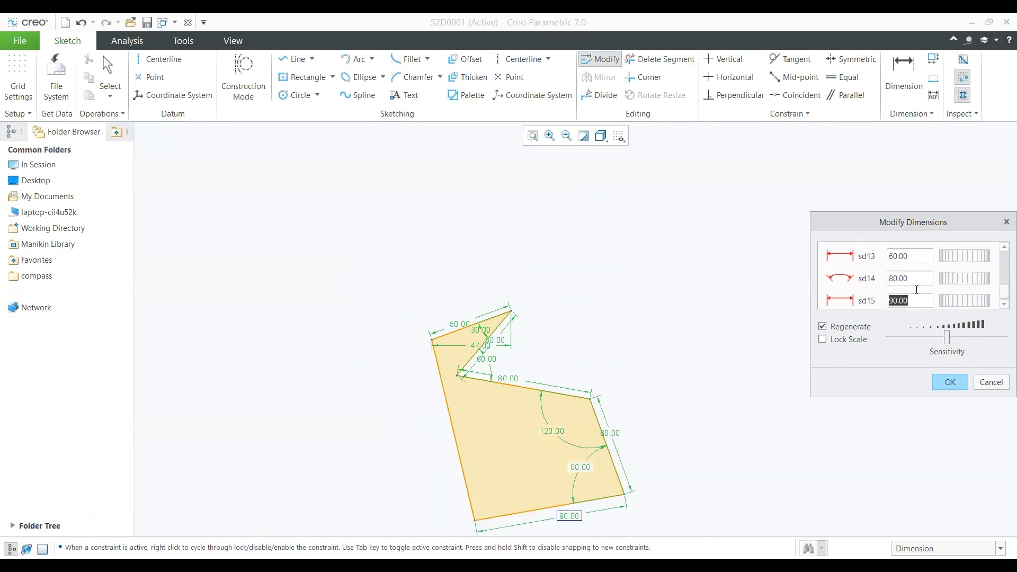
Apply the modified dimensions to the whole outline
left_click(950, 384)
scroll(400, 264, "down", 3)
scroll(432, 297, "up", 3)
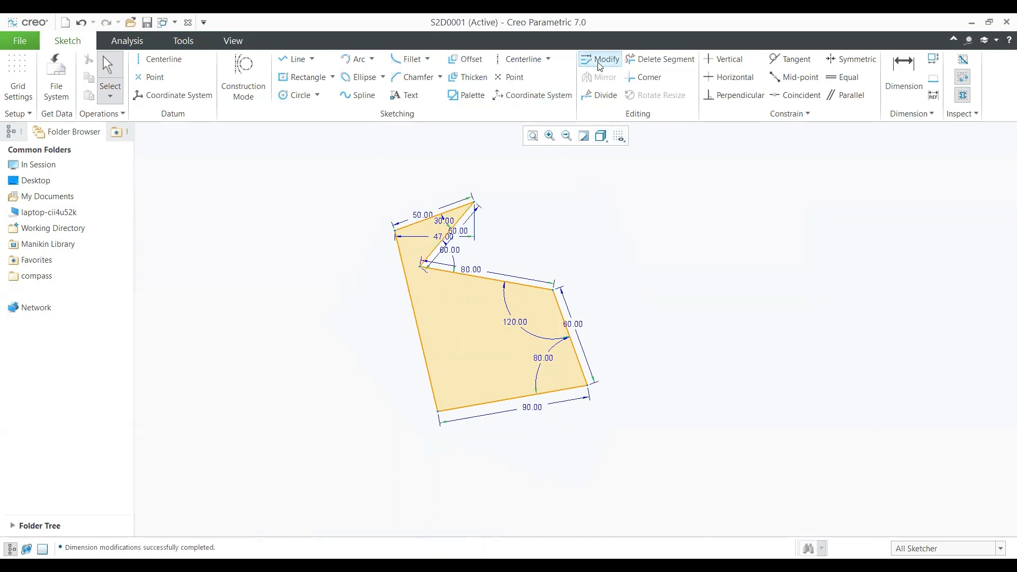
Remove the notch's two edges from the outline with Delete Segment
scroll(577, 313, "down", 2)
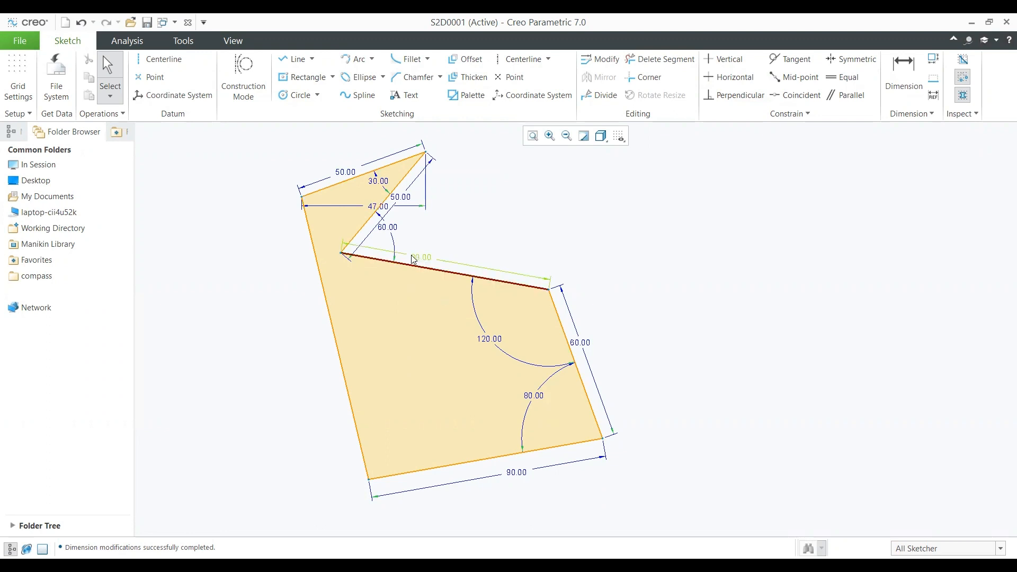
left_click(669, 60)
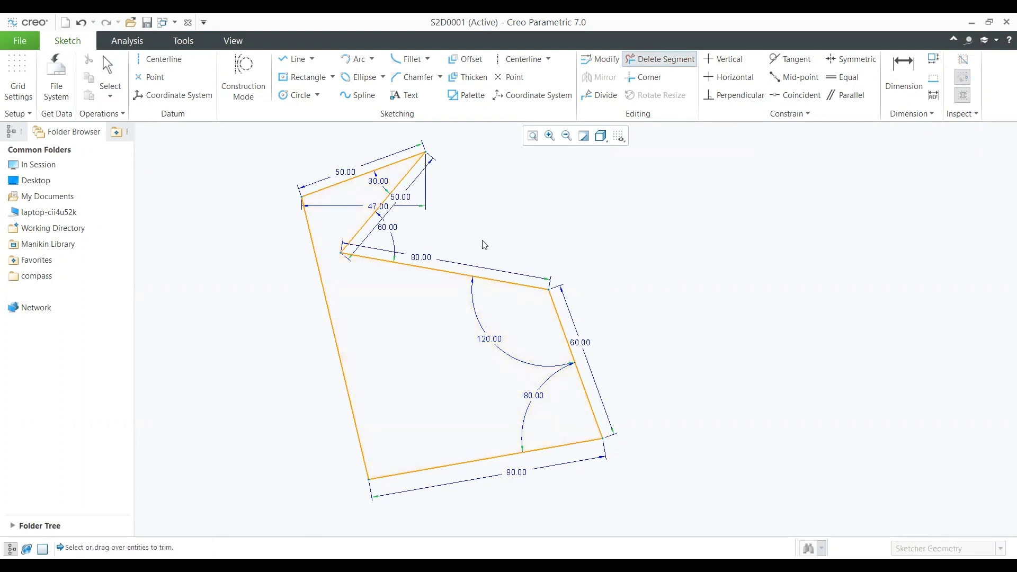
mouse_move(481, 241)
left_mouse_down()
mouse_move(476, 274)
mouse_move(426, 316)
mouse_move(350, 231)
left_mouse_up()
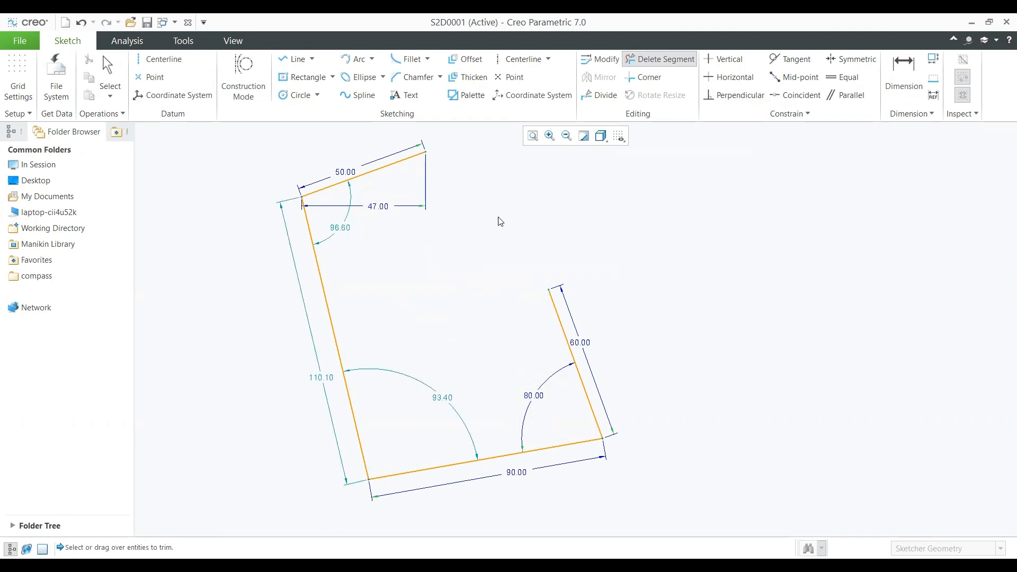
middle_click(442, 286)
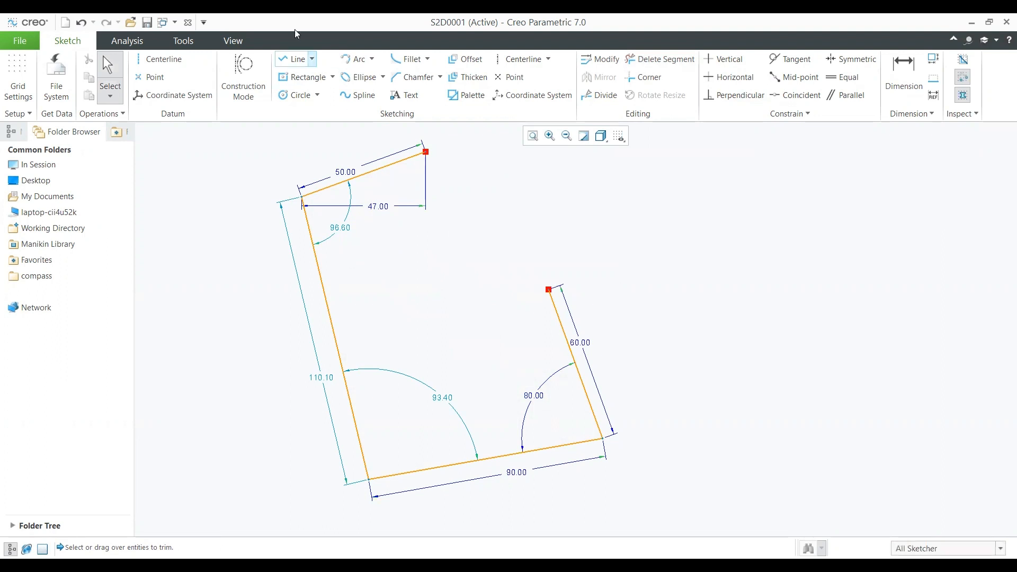
Close the outline with a straight line from the upper peak to the upper end of the 60 mm edge
left_click(292, 60)
left_click(425, 152)
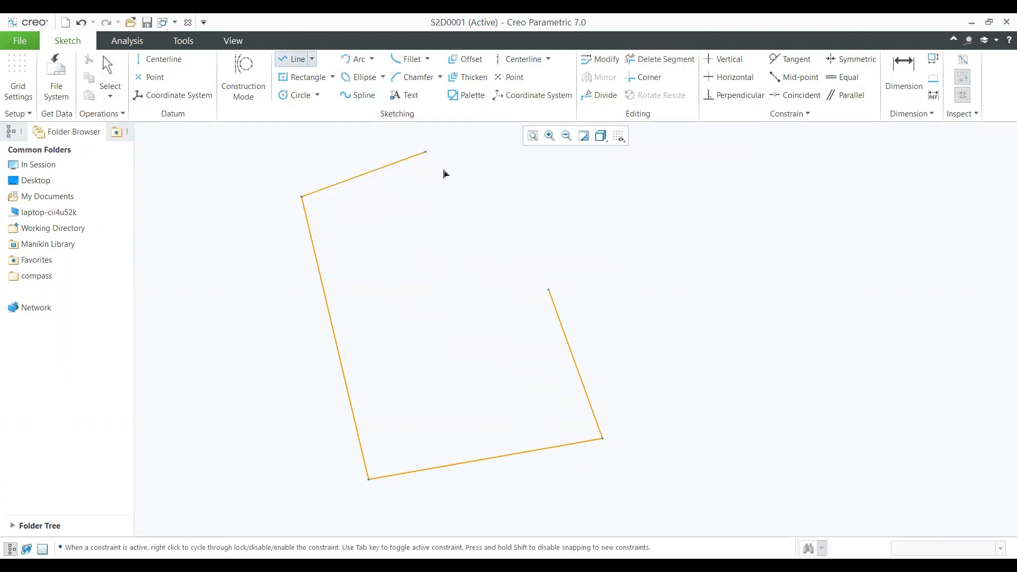
left_click(549, 289)
middle_click(584, 236)
middle_click(584, 236)
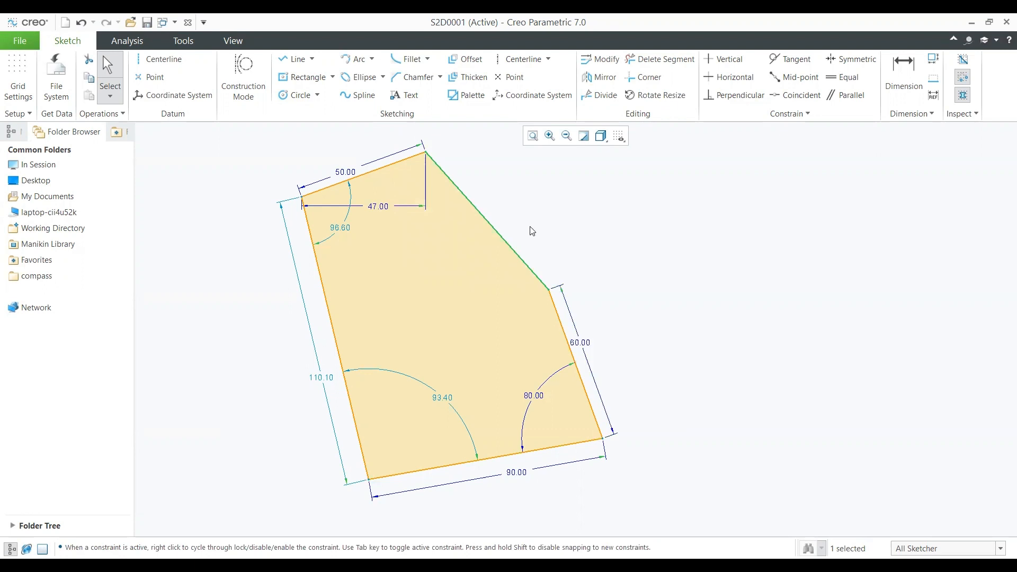
scroll(417, 236, "down", 2)
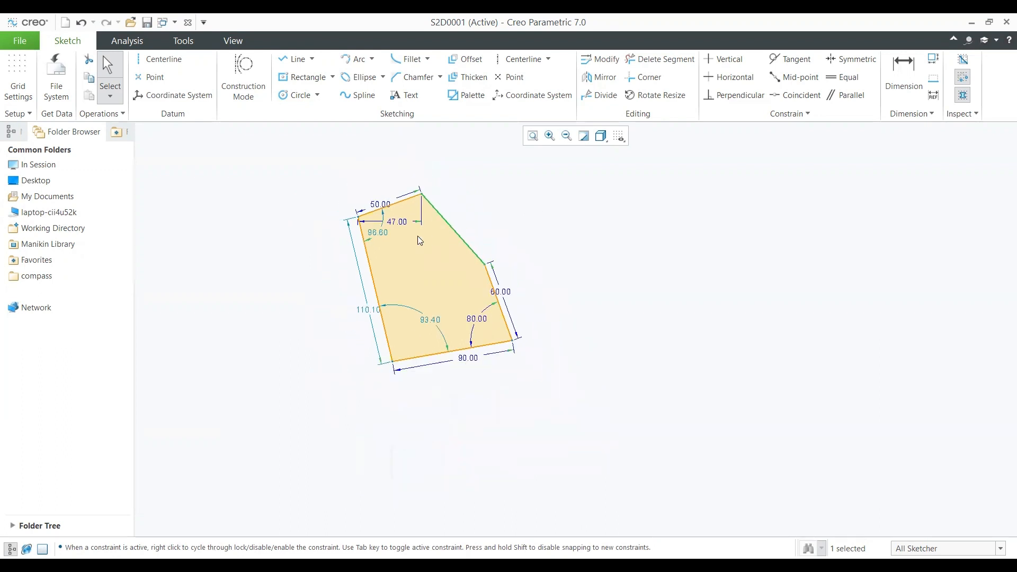
left_click(524, 262)
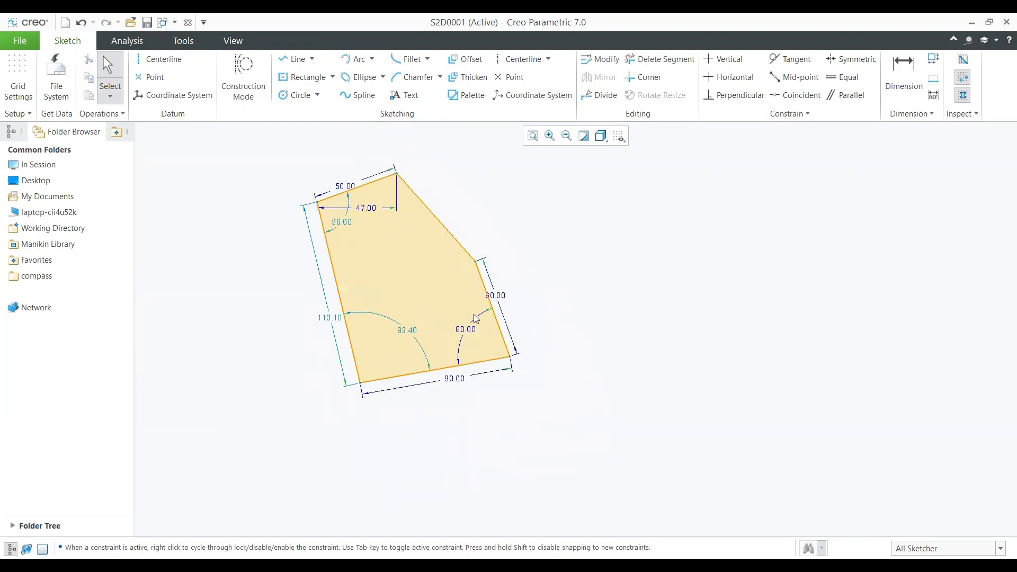
Delete the entire closed outline from the sketch
scroll(472, 291, "down", 2)
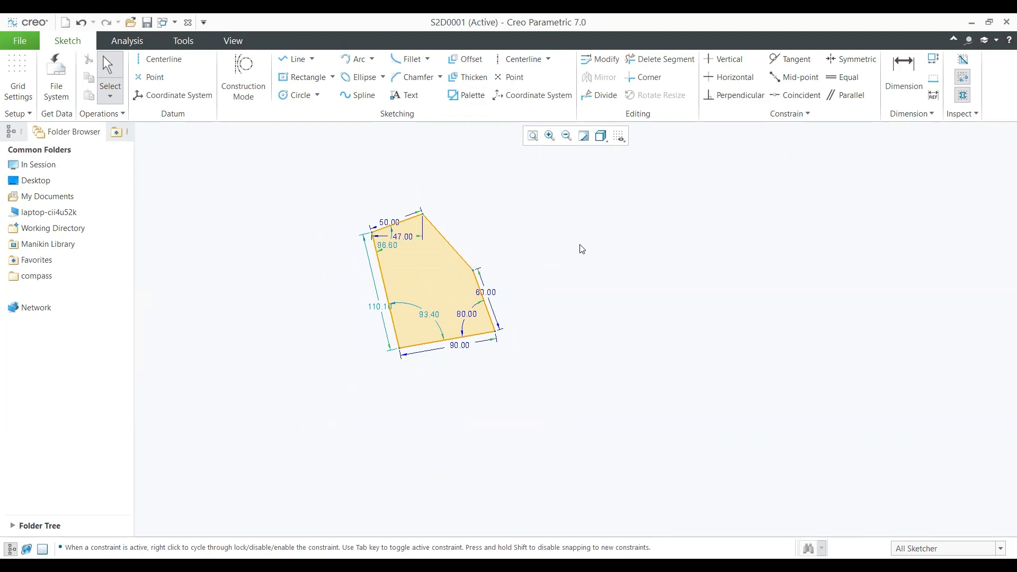
mouse_move(522, 177)
left_mouse_down()
mouse_move(538, 366)
mouse_move(270, 395)
left_mouse_up()
key("Delete")
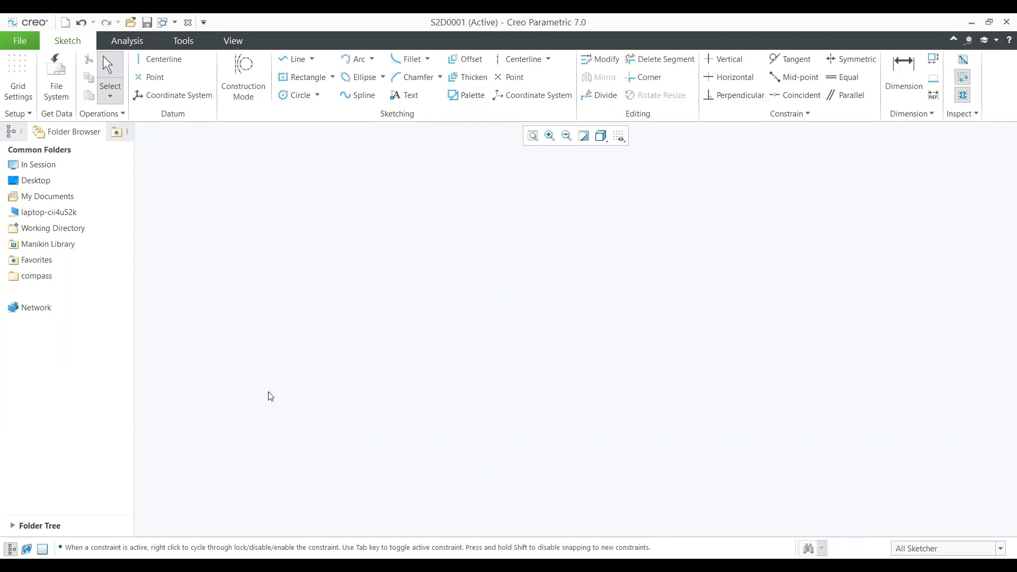
Draw a horizontal line about 96 long and a vertical line about 62 long down from its left end
left_click(290, 59)
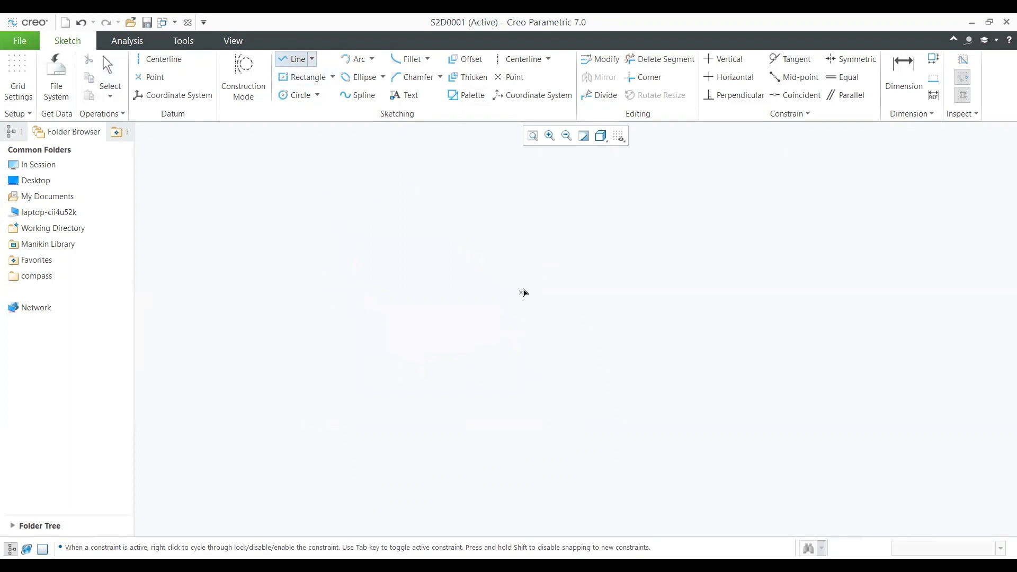
left_click(559, 245)
left_click(455, 245)
left_click(455, 315)
middle_click(387, 301)
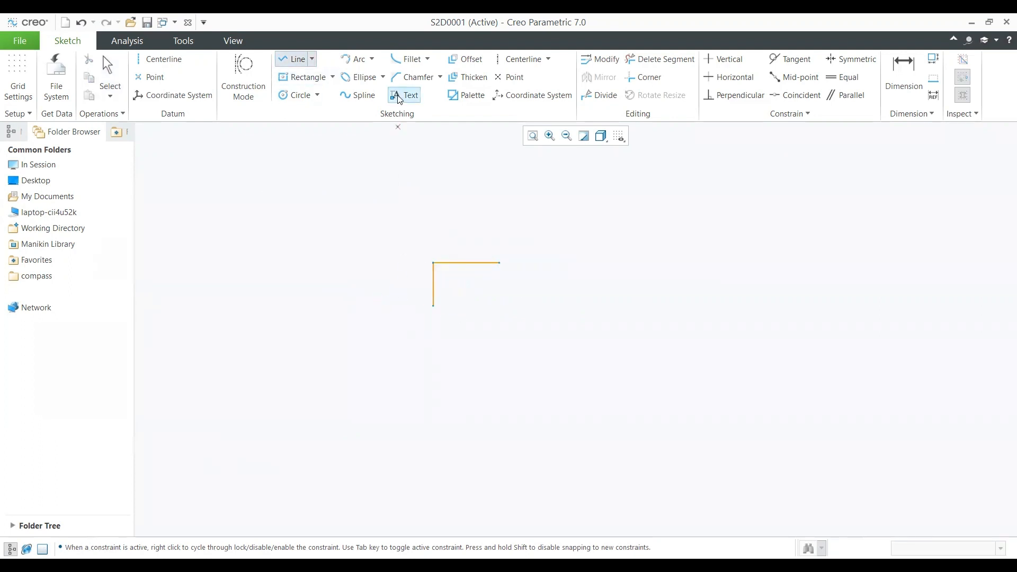
Draw an arc of about 617 radius tangent to the vertical line's lower end, curving down and outward
left_click(362, 68)
left_click(433, 306)
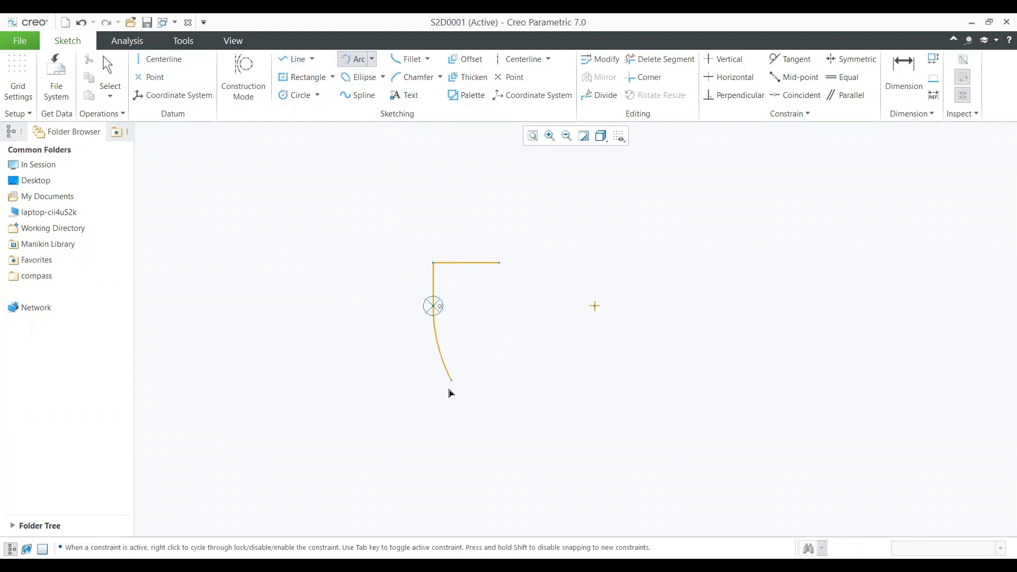
left_click(420, 416)
middle_click(542, 409)
Draw a horizontal base line about 116 long from the arc's lower end, ending vertically below the upper line's free end
left_click(295, 59)
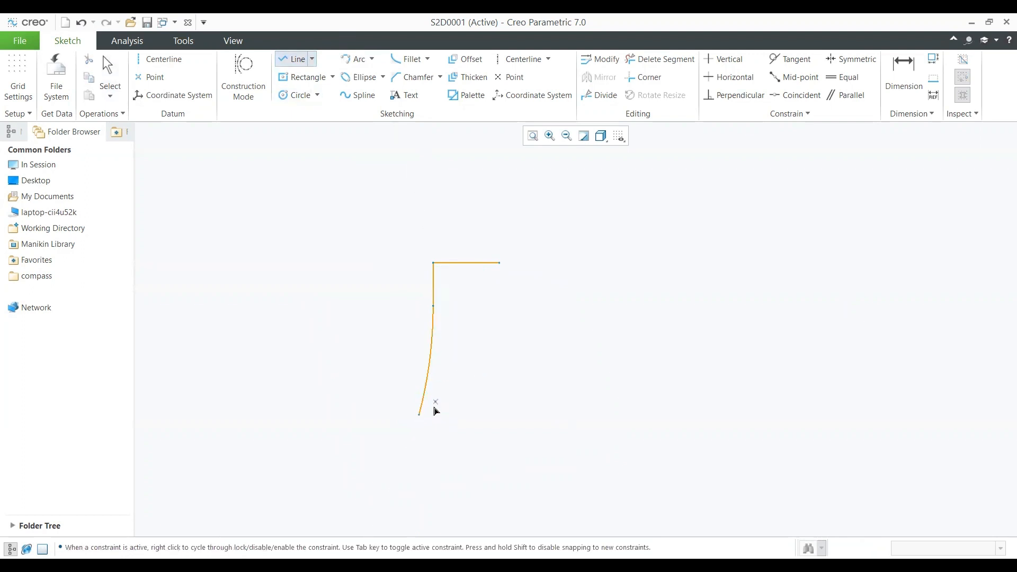
left_click(419, 415)
left_click(500, 414)
middle_click(513, 412)
middle_click(597, 388)
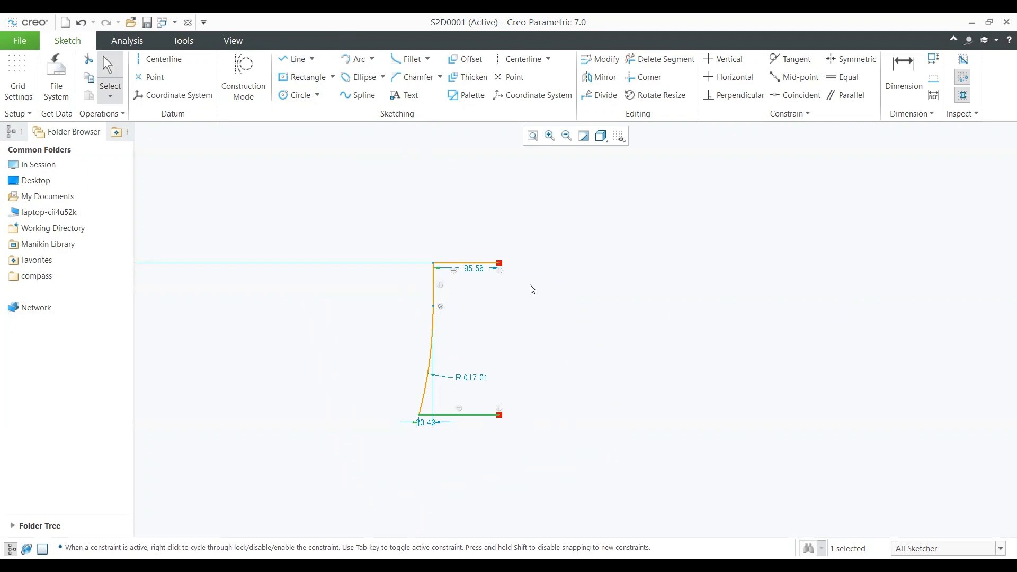
scroll(572, 257, "down", 1)
scroll(561, 286, "down", 1)
scroll(554, 307, "up", 1)
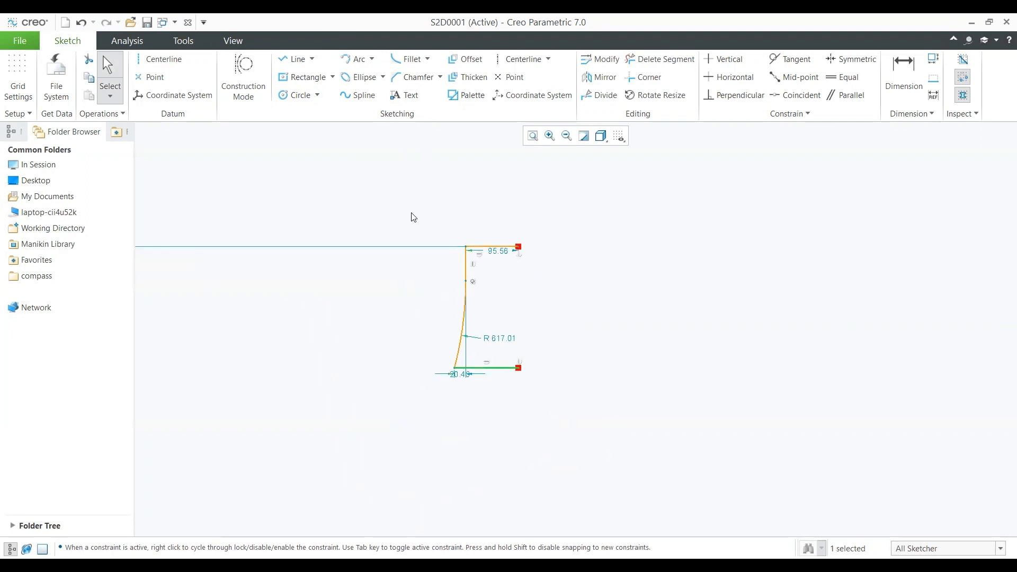
Add a vertical datum centerline through the free ends of the upper and lower horizontal lines
left_click(159, 59)
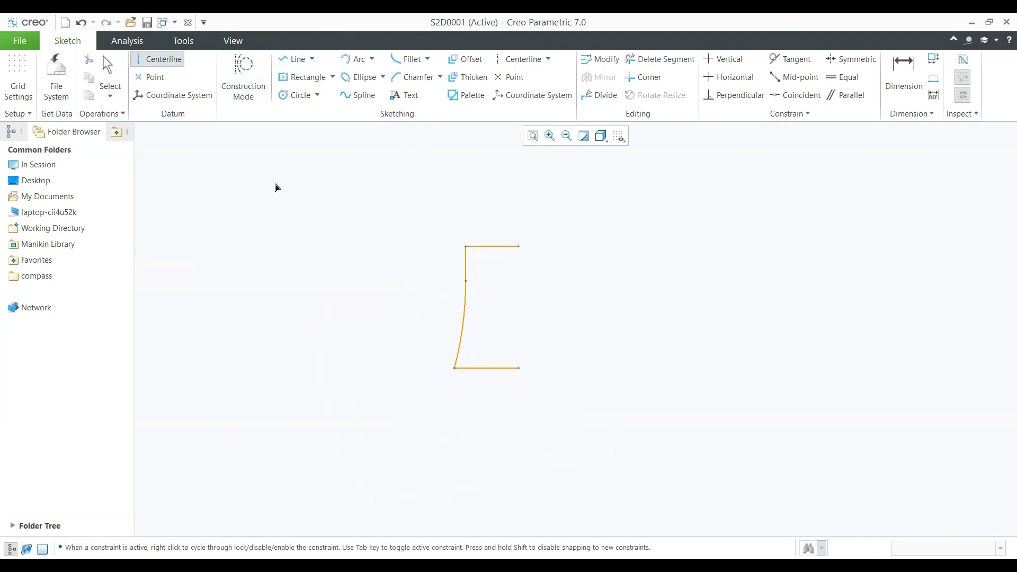
left_click(519, 368)
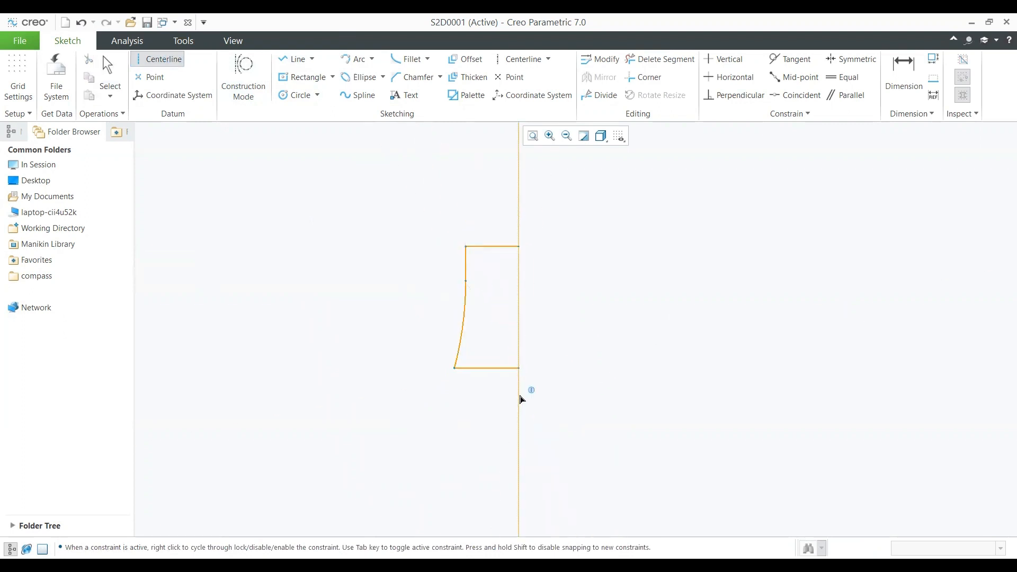
left_click(519, 396)
middle_click(572, 351)
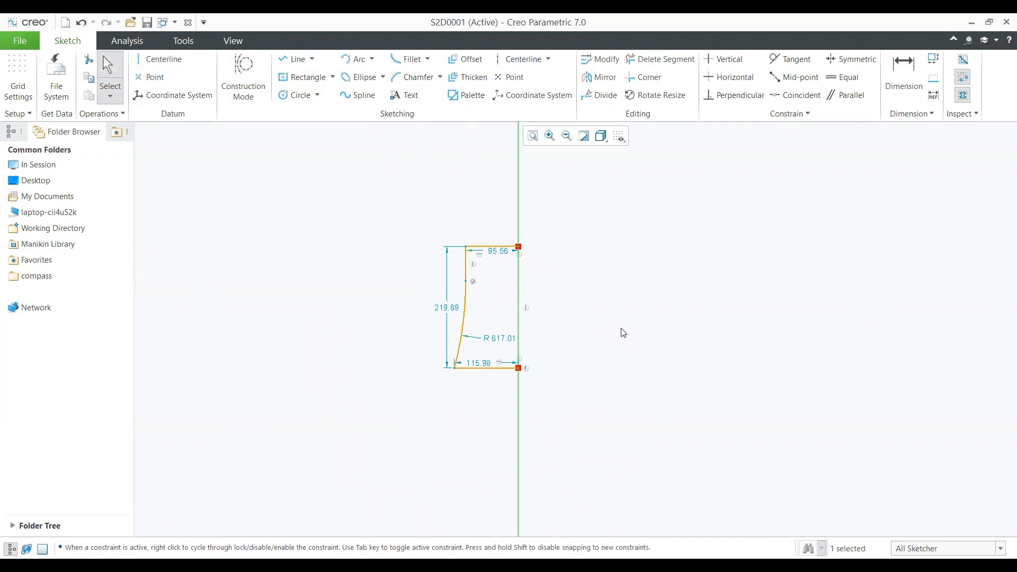
Mirror the half profile's lines and arc about the vertical centerline
left_click(563, 269)
mouse_move(383, 198)
left_mouse_down()
mouse_move(425, 369)
mouse_move(535, 451)
left_mouse_up()
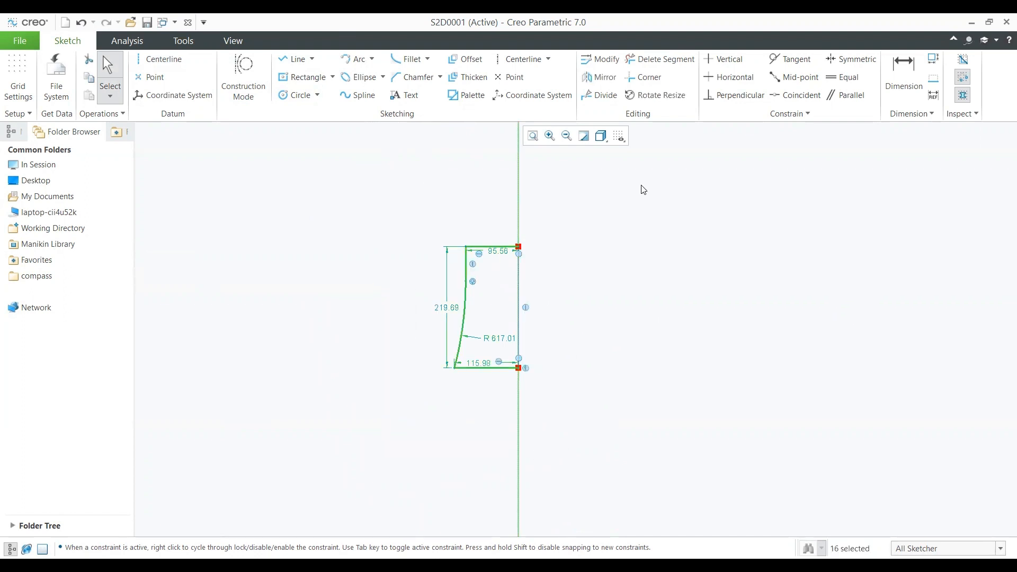
left_click(600, 77)
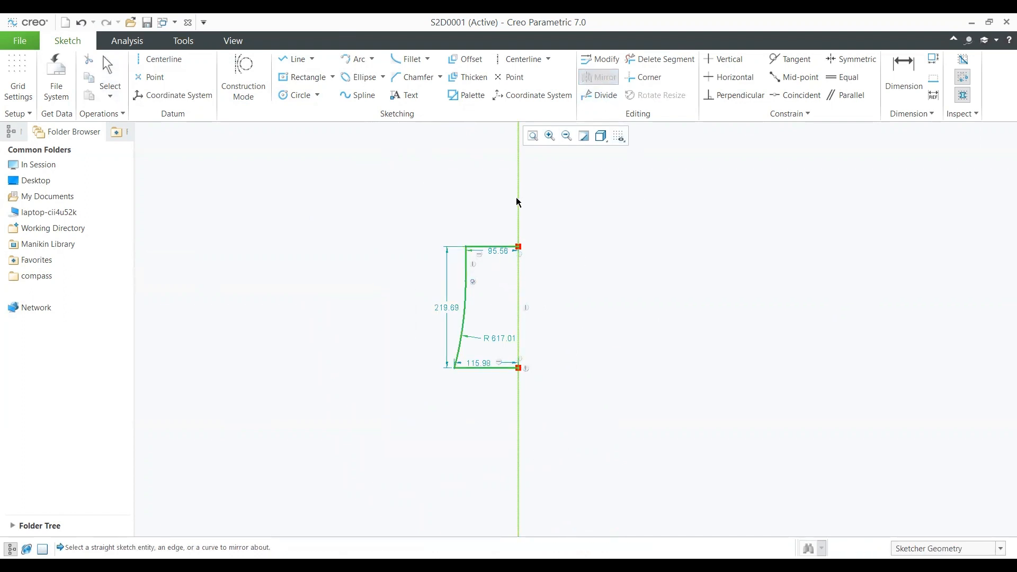
left_click(517, 201)
scroll(587, 363, "up", 2)
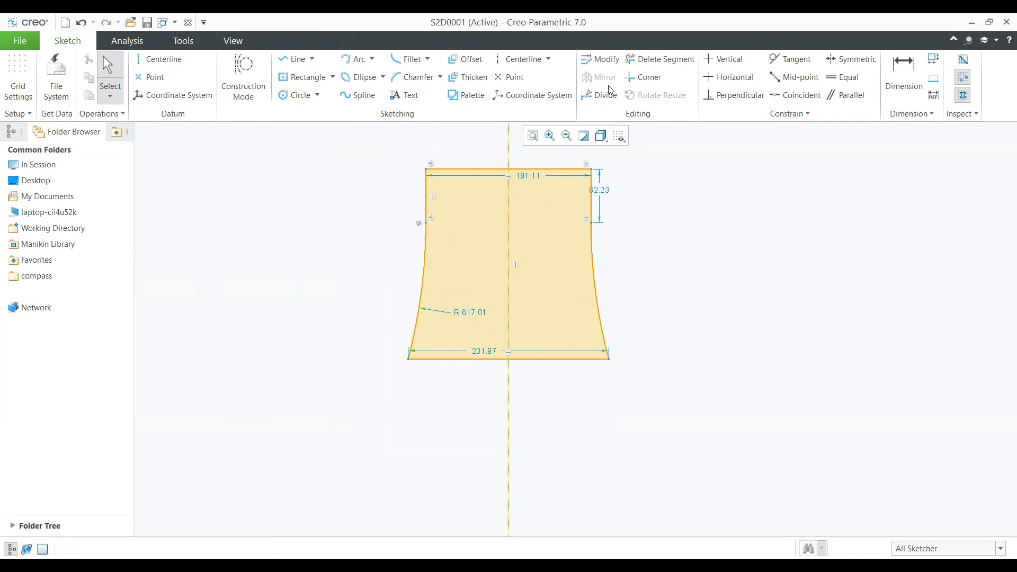
Delete the mirrored profile together with its centerline and arc centers
scroll(376, 228, "down", 4)
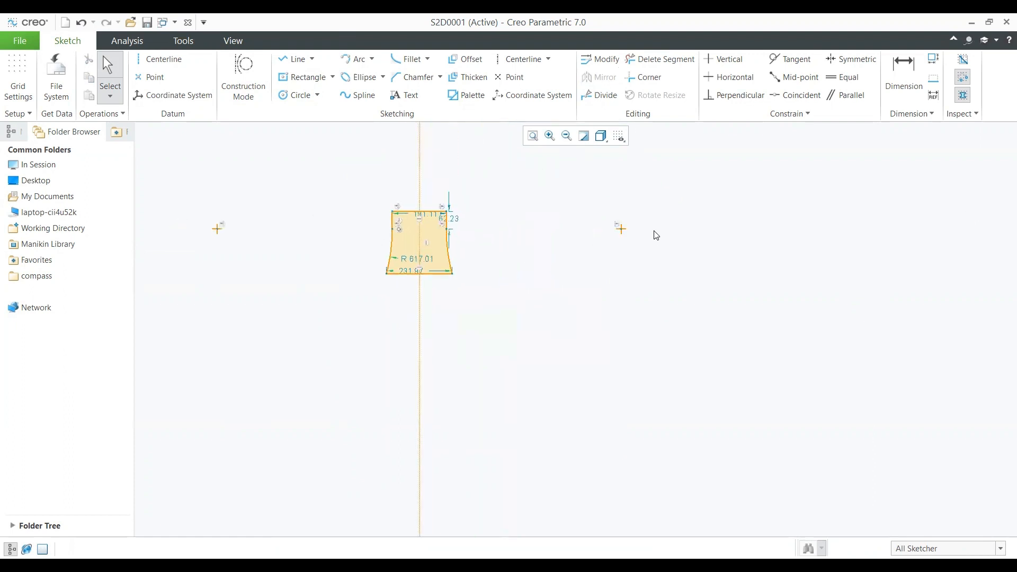
scroll(656, 235, "up", 2)
scroll(526, 234, "down", 2)
key("ctrl+a")
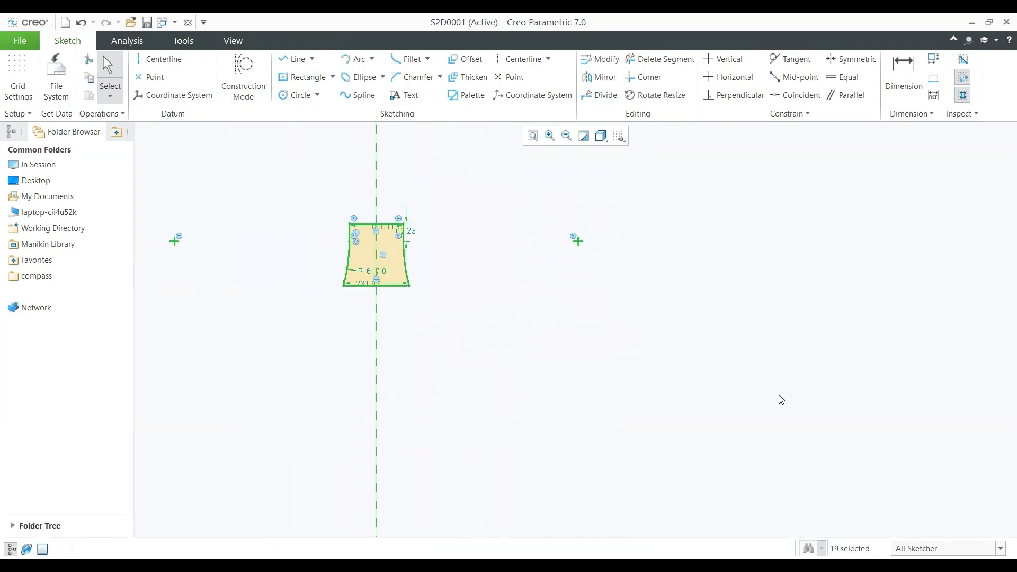
key("Delete")
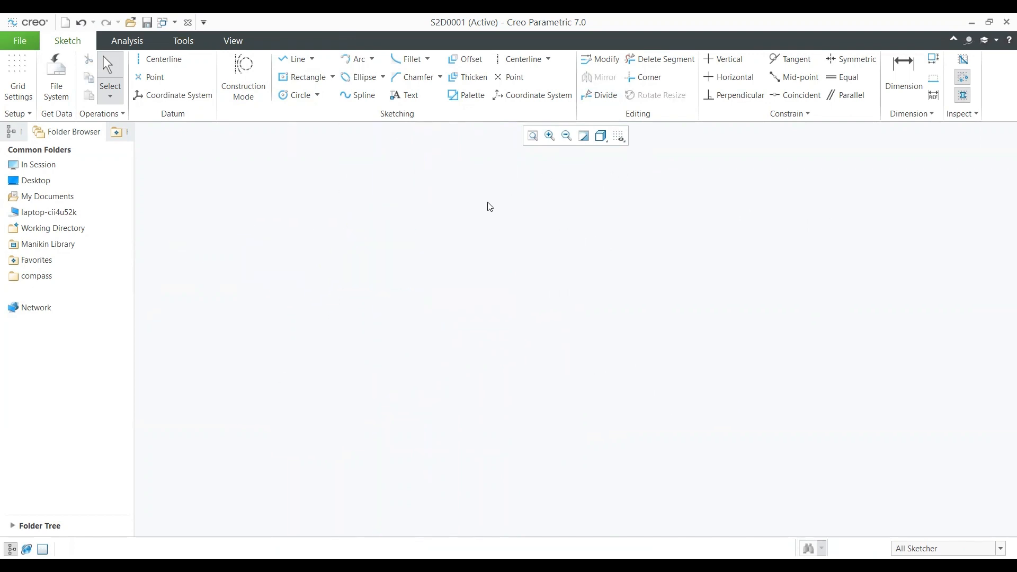
Draw an open line chain with about 720 top, 554 right and 923 bottom, its 696 left edge rising above the top line
left_click(295, 59)
left_click(362, 254)
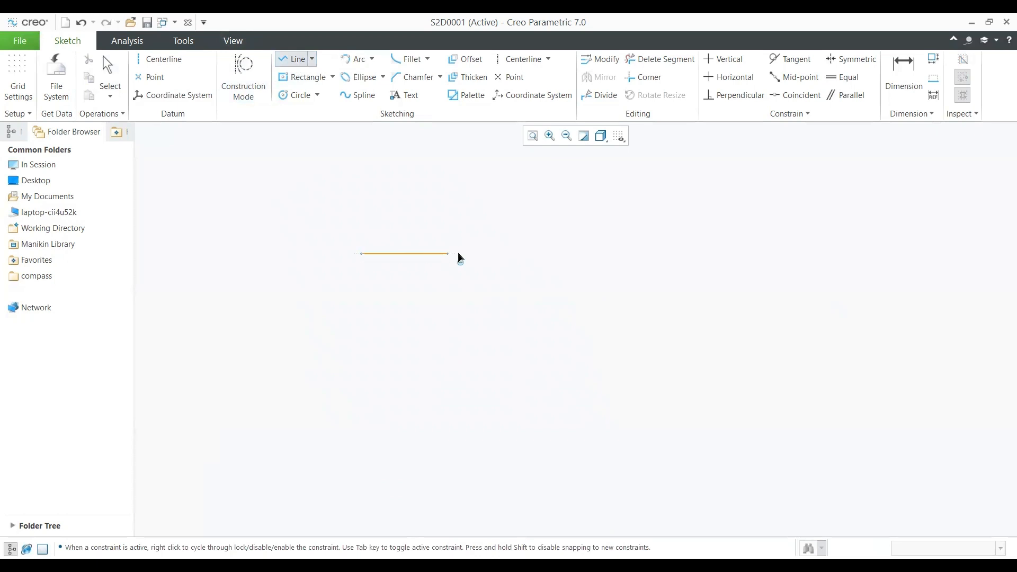
left_click(524, 254)
left_click(524, 379)
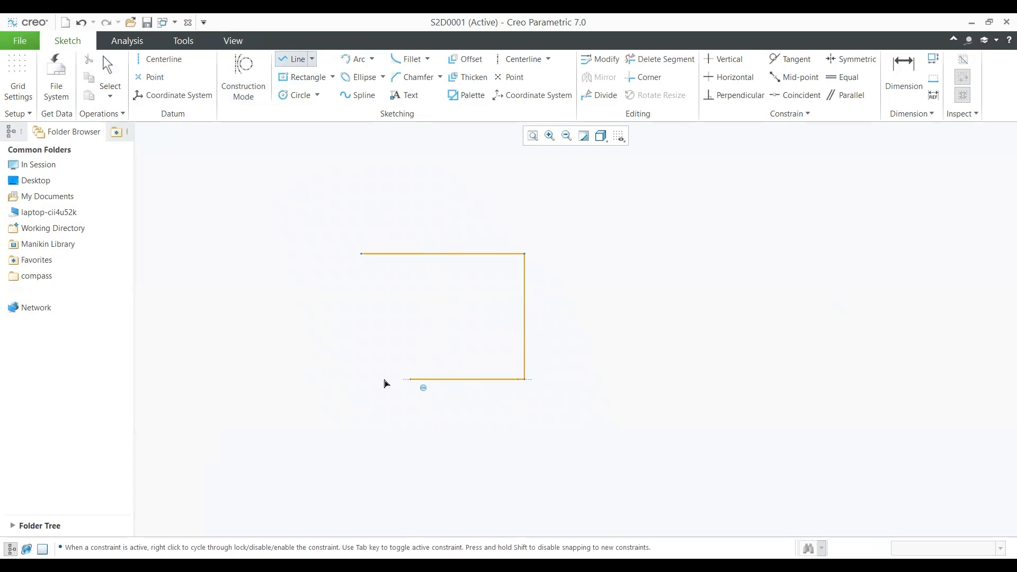
left_click(315, 379)
left_click(315, 221)
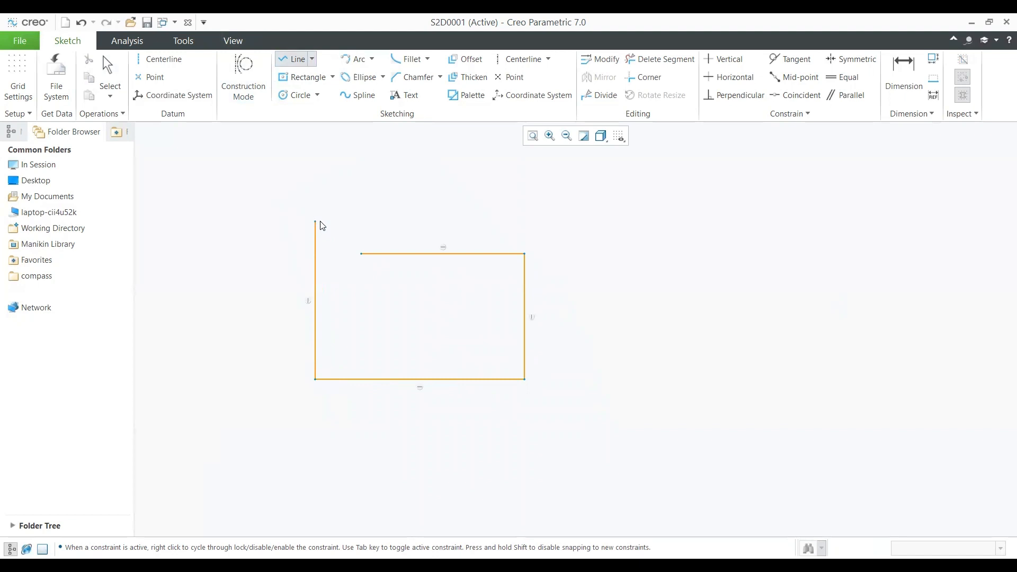
middle_click(366, 235)
Extend the top side with a separate horizontal line about 407 long that crosses the left vertical edge
left_click(361, 254)
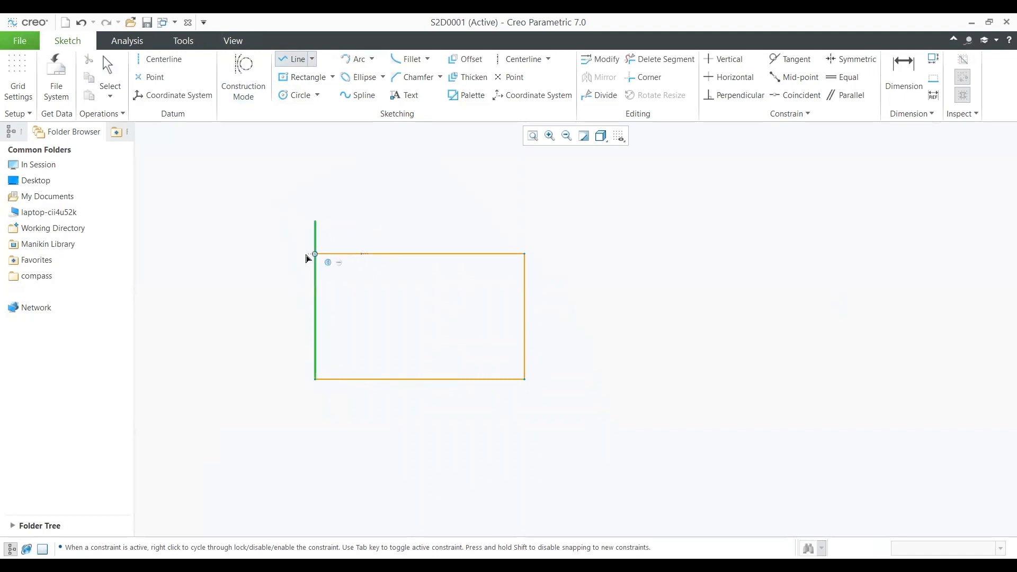
left_click(270, 254)
middle_click(480, 214)
middle_click(556, 202)
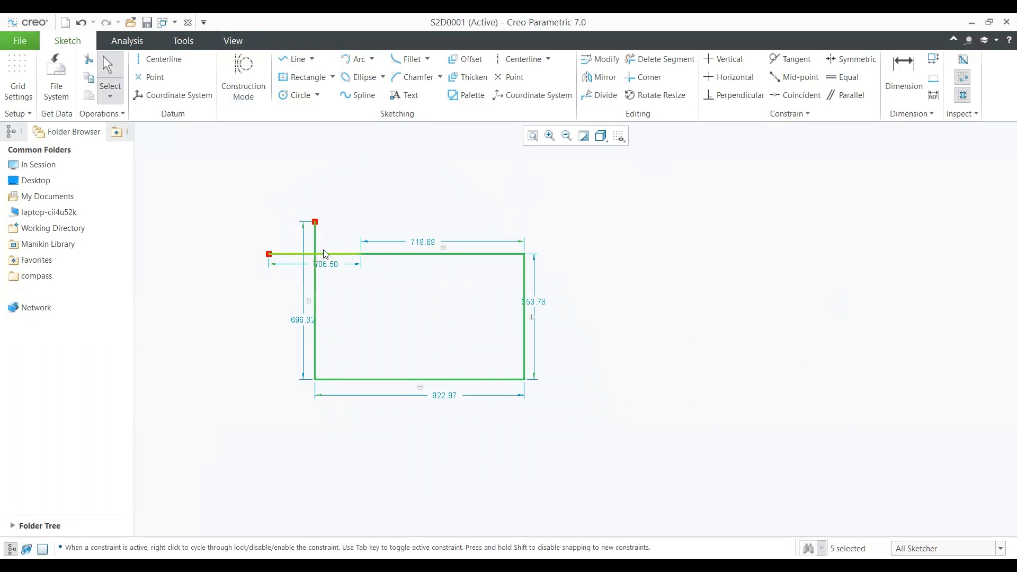
left_click(789, 223)
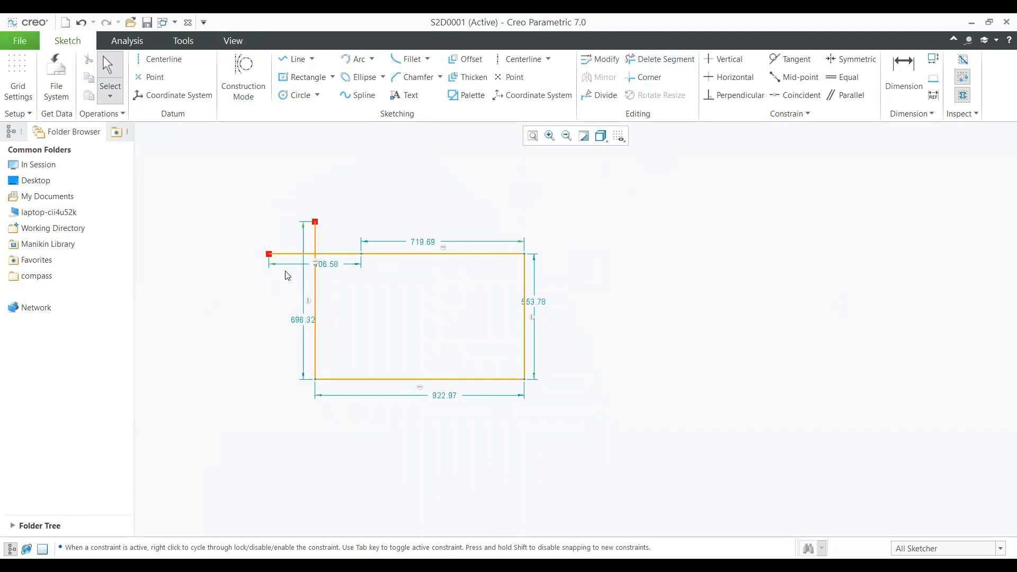
Trim the crossing horizontal line and left vertical edge to a corner at their intersection
left_click(654, 79)
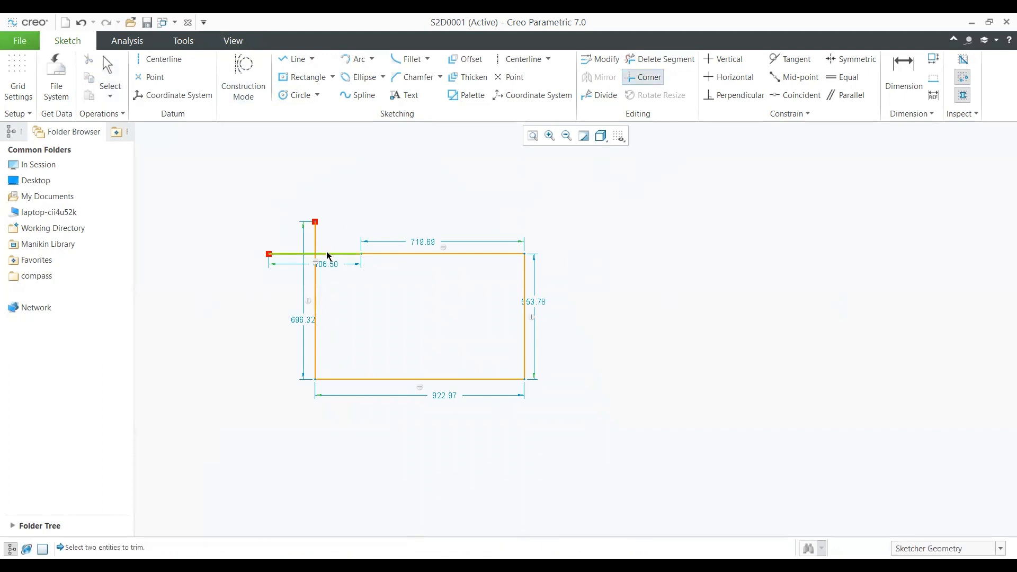
left_click(316, 274)
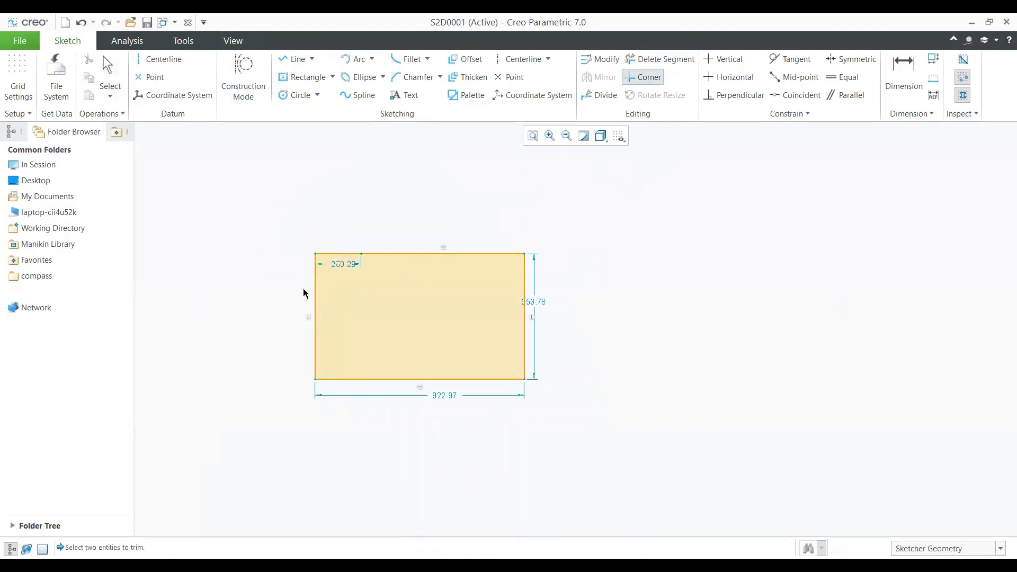
scroll(321, 279, "up", 3)
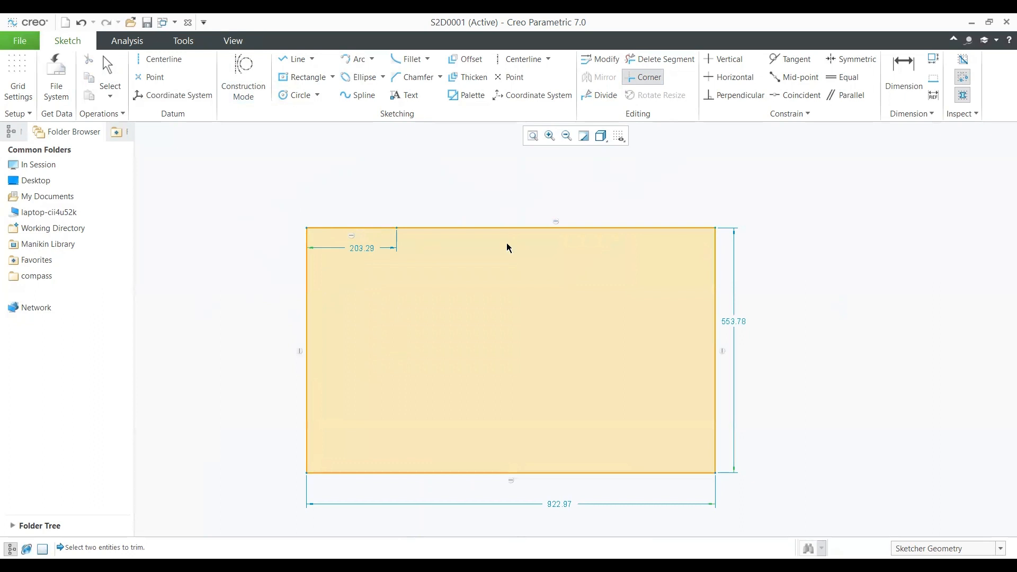
Trim the rectangle's top and right edges to a corner at their shared endpoint
scroll(458, 202, "down", 2)
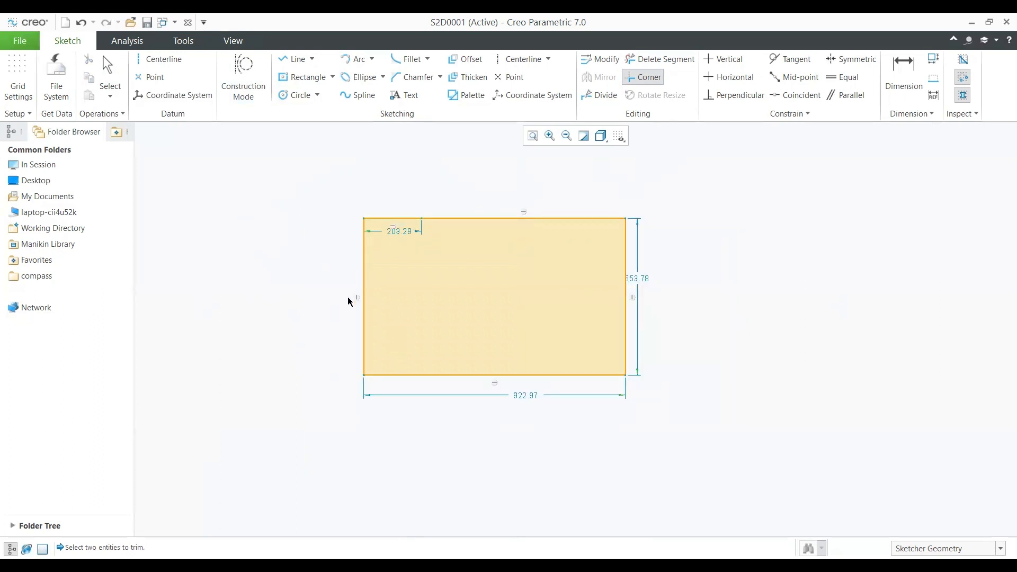
left_click(588, 218)
left_click(626, 265)
middle_click_drag(674, 274, 685, 273)
middle_click(707, 272)
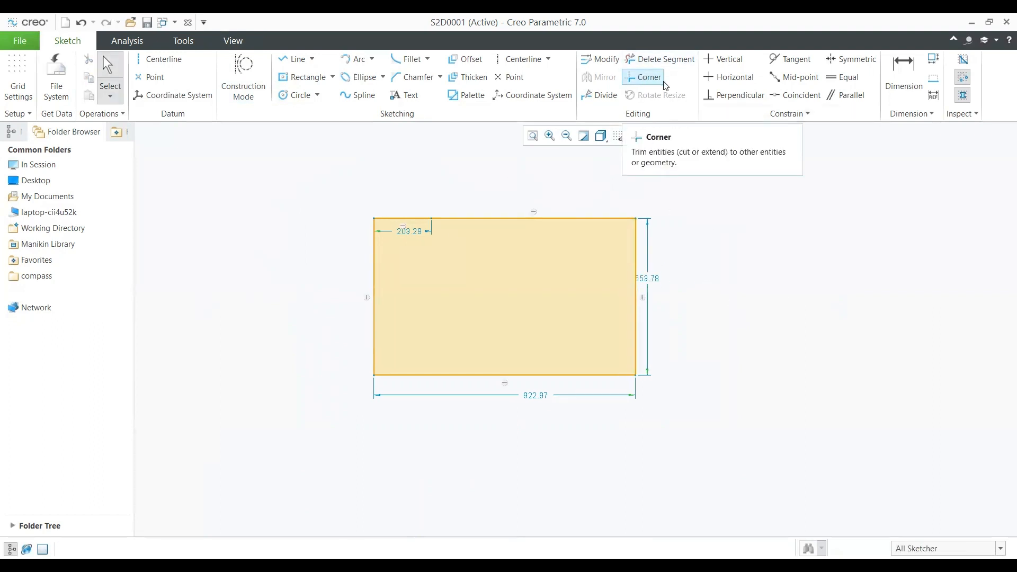
Delete both segments that make up the rectangle's top edge
scroll(488, 303, "down", 2)
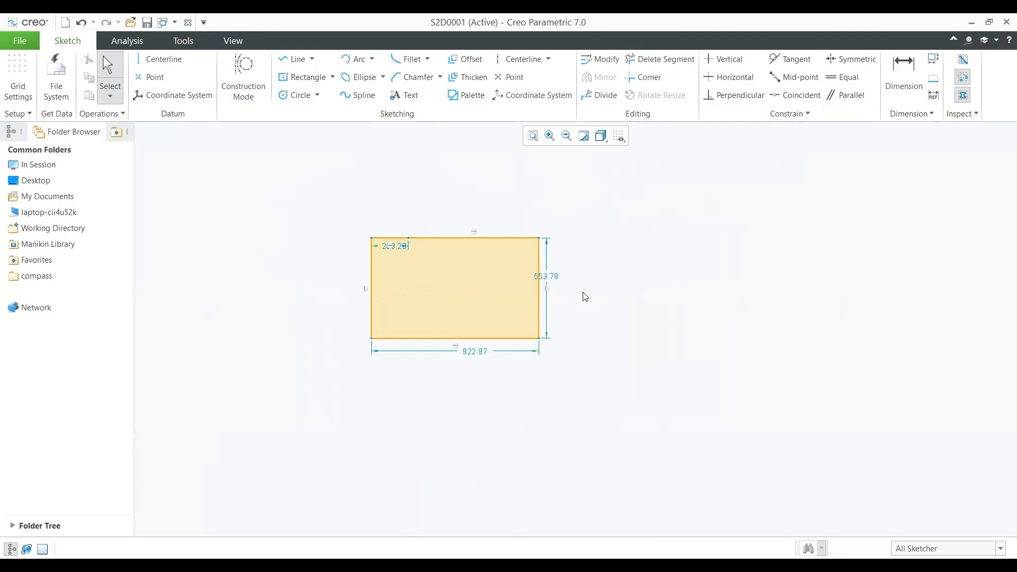
scroll(464, 251, "up", 2)
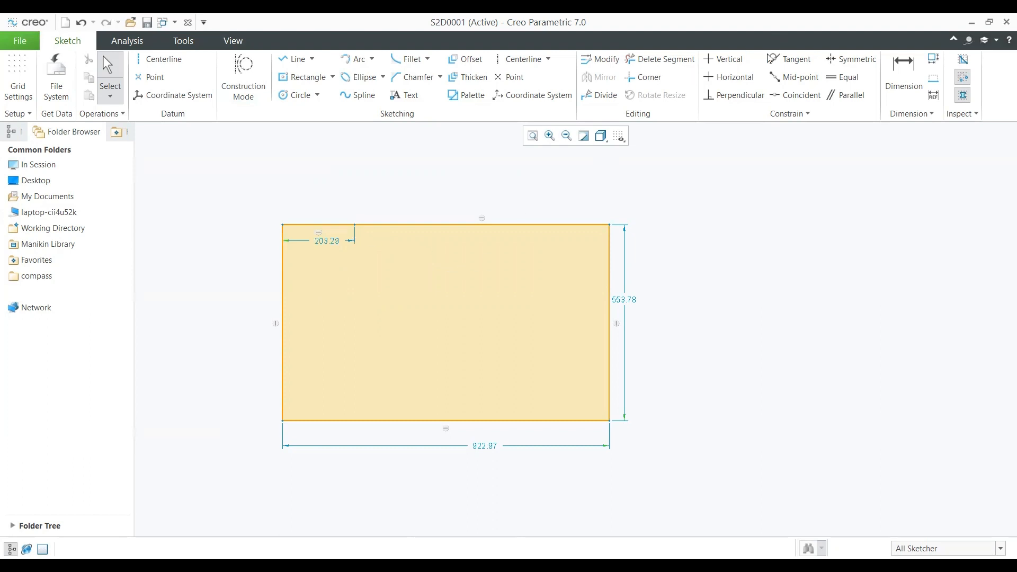
left_click(659, 58)
left_click(344, 225)
left_click(409, 226)
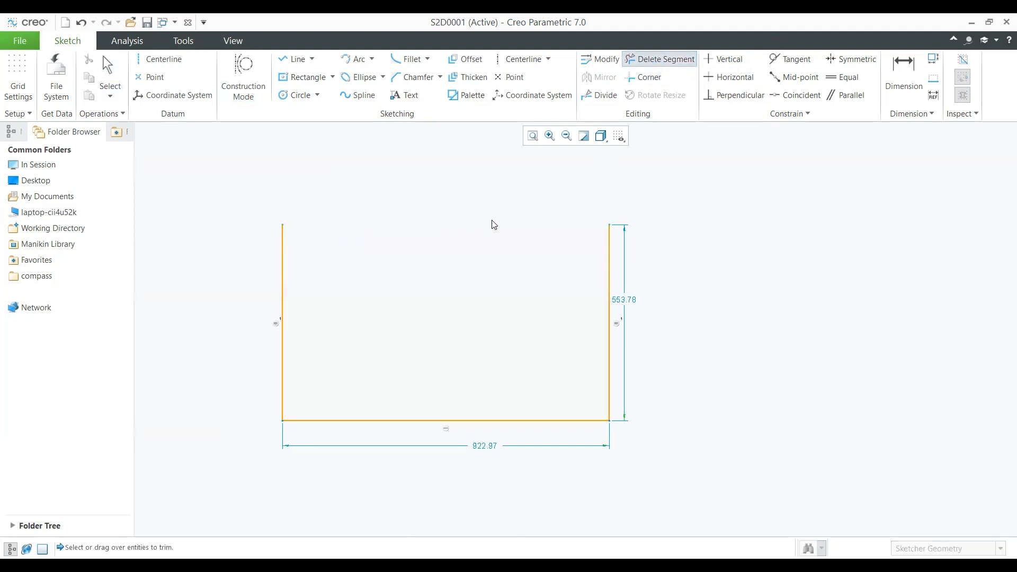
middle_click(492, 222)
Close the rectangle with a single line joining the upper endpoints of its two vertical edges
left_click(295, 59)
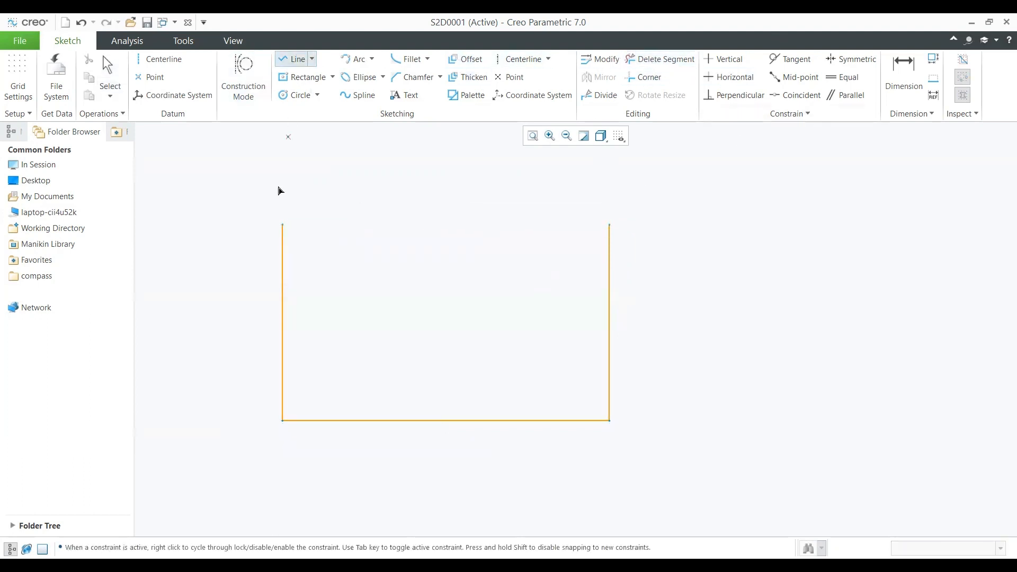
left_click(283, 225)
left_click(609, 225)
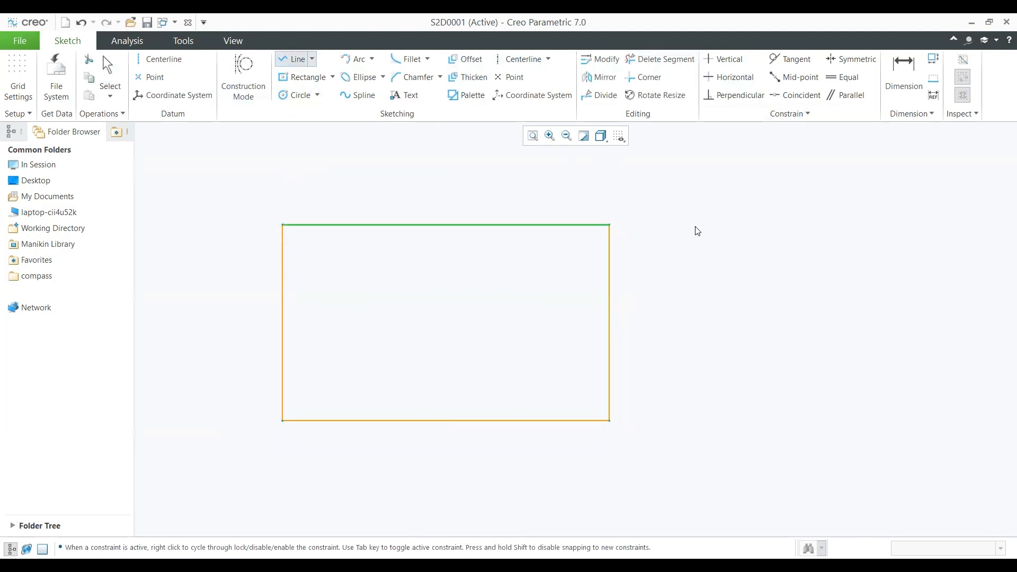
middle_click(697, 229)
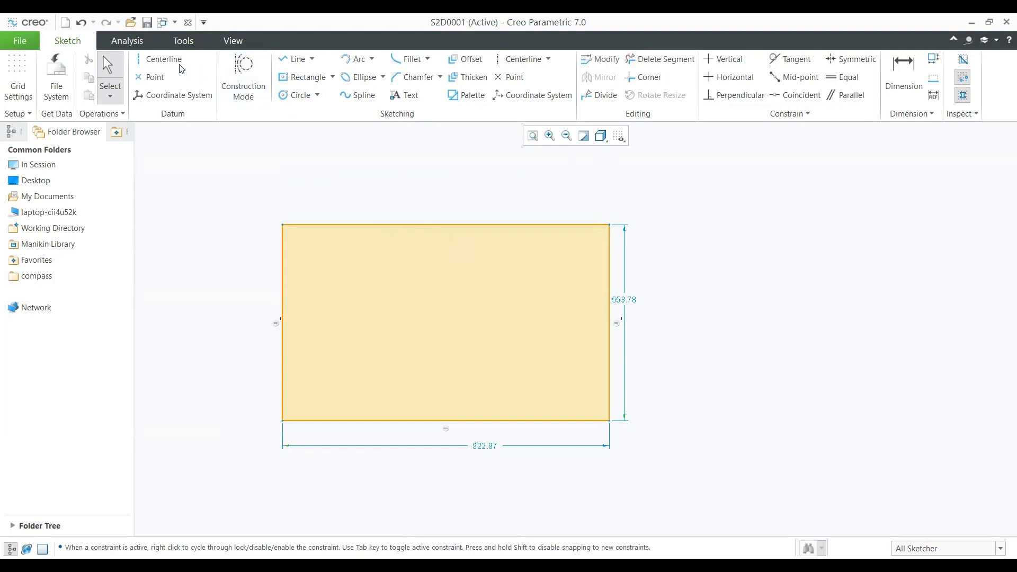
Place a vertical datum centerline through the midpoint of the rectangle's top edge
left_click(177, 63)
left_click(445, 226)
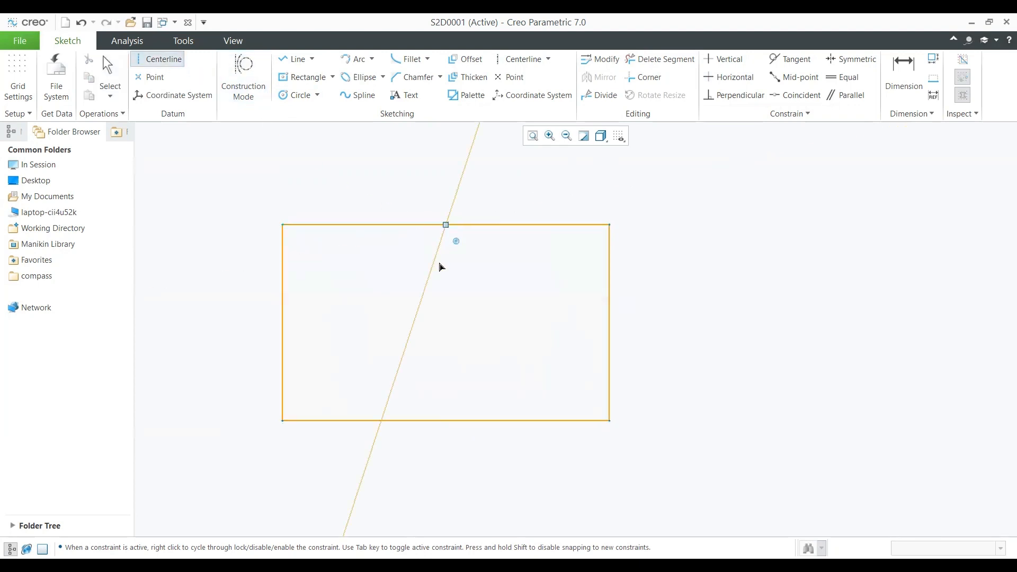
left_click(446, 316)
middle_click(400, 253)
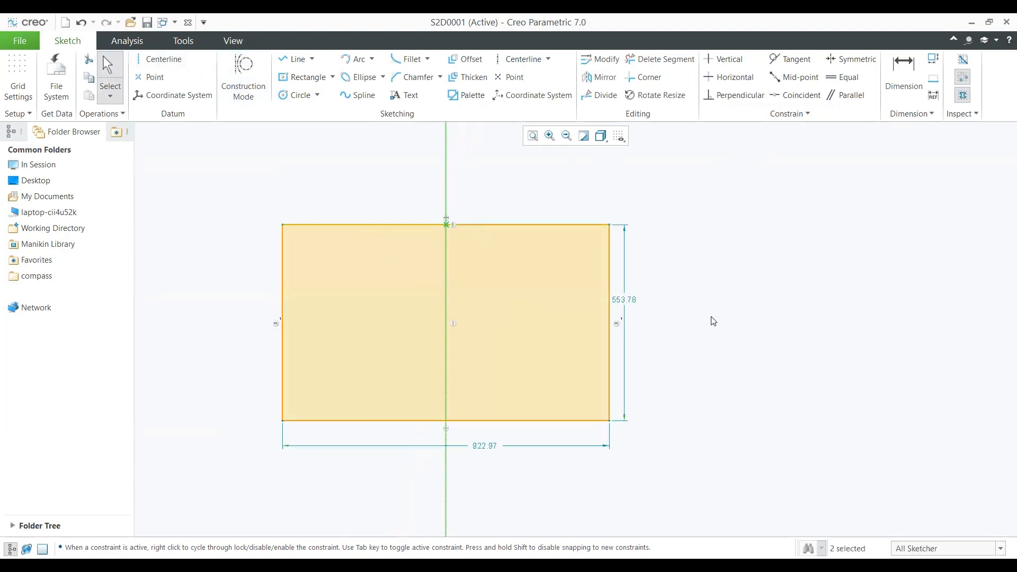
Set the rectangle's width to 900 and its height to 500
double_click(484, 446)
type("9")
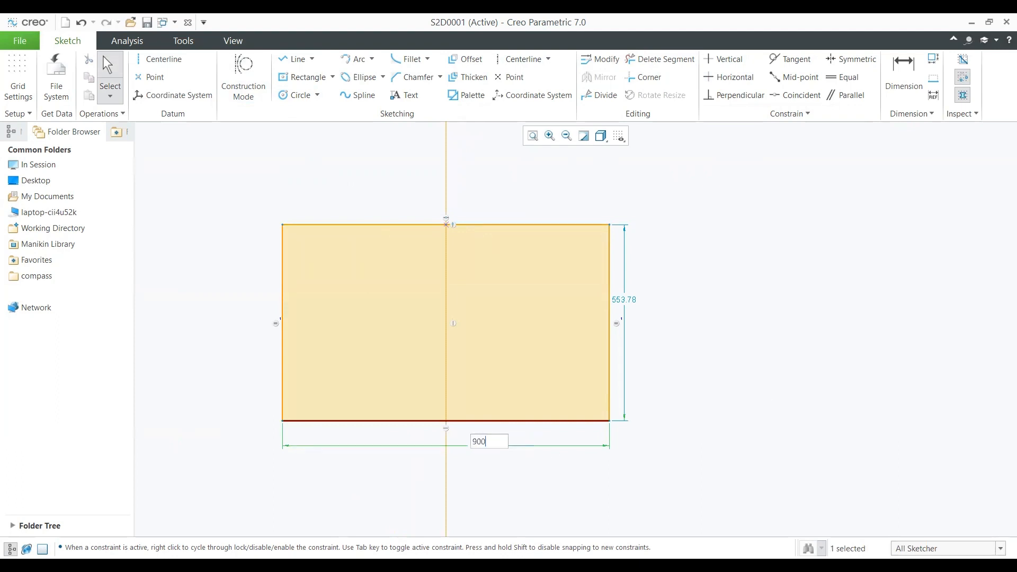
type("00")
key("Return")
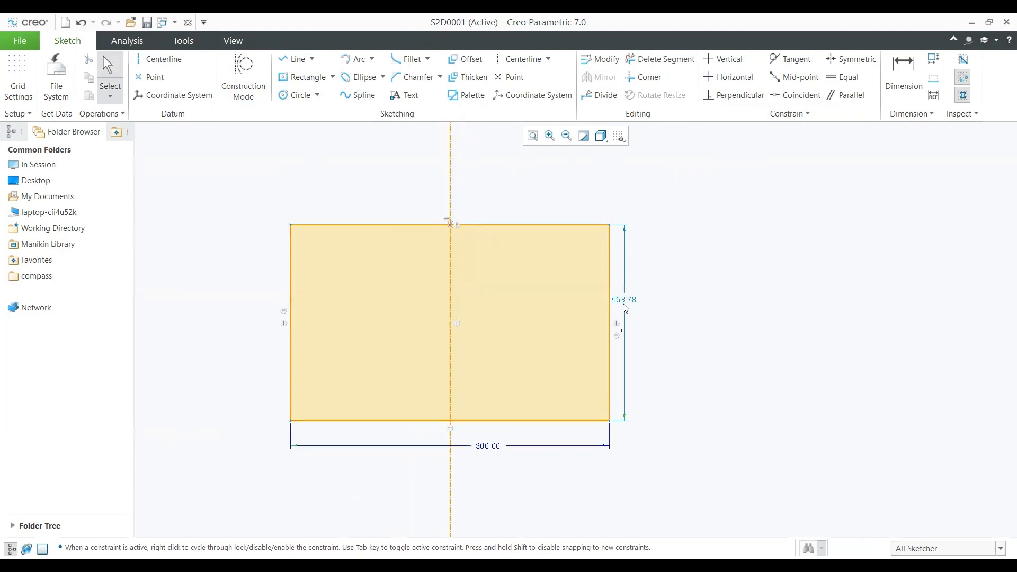
double_click(625, 302)
type("500")
key("Return")
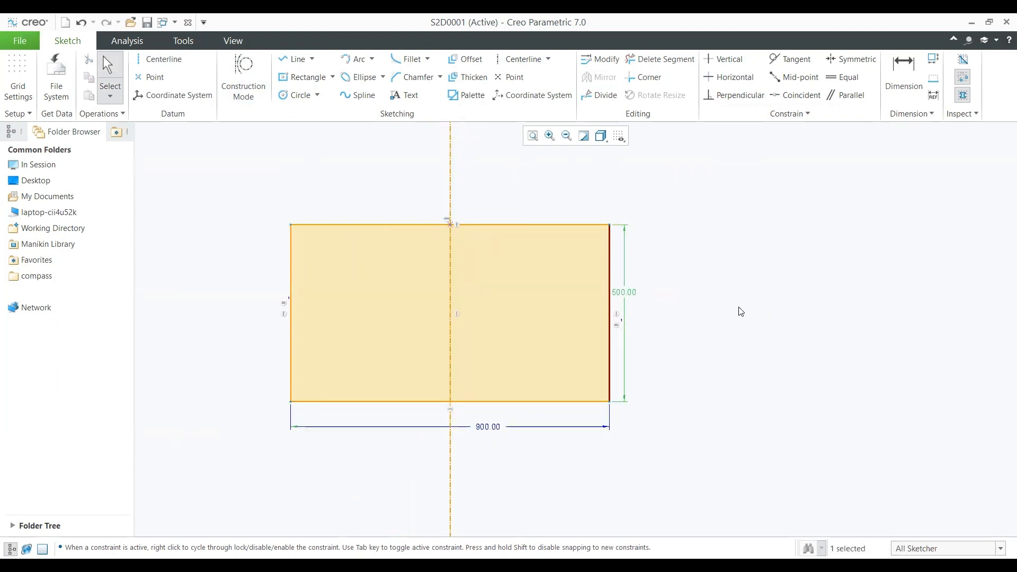
left_click(740, 312)
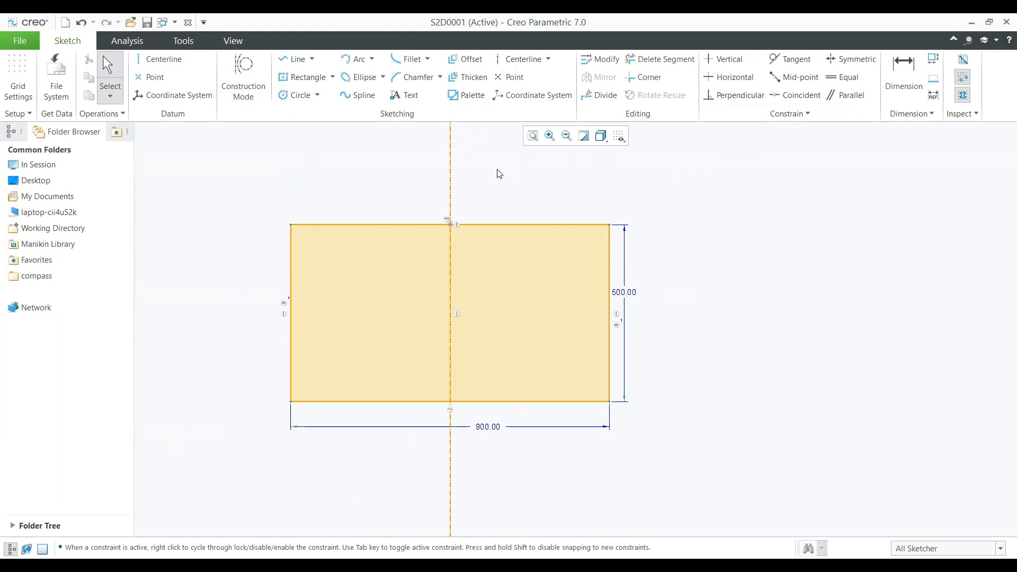
Divide the rectangle's top edge at a point between the centerline and the right corner
left_click(603, 98)
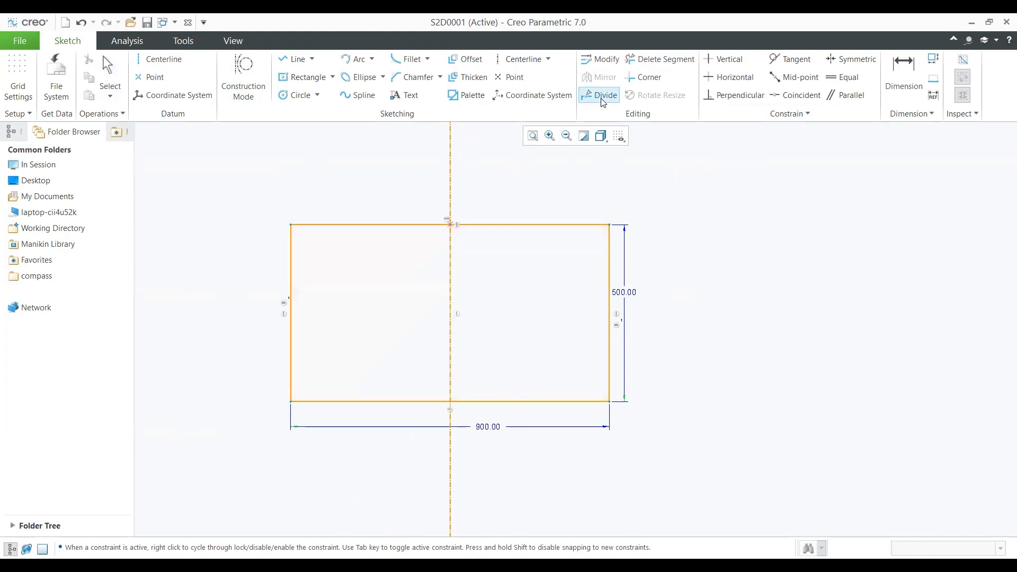
left_click(532, 224)
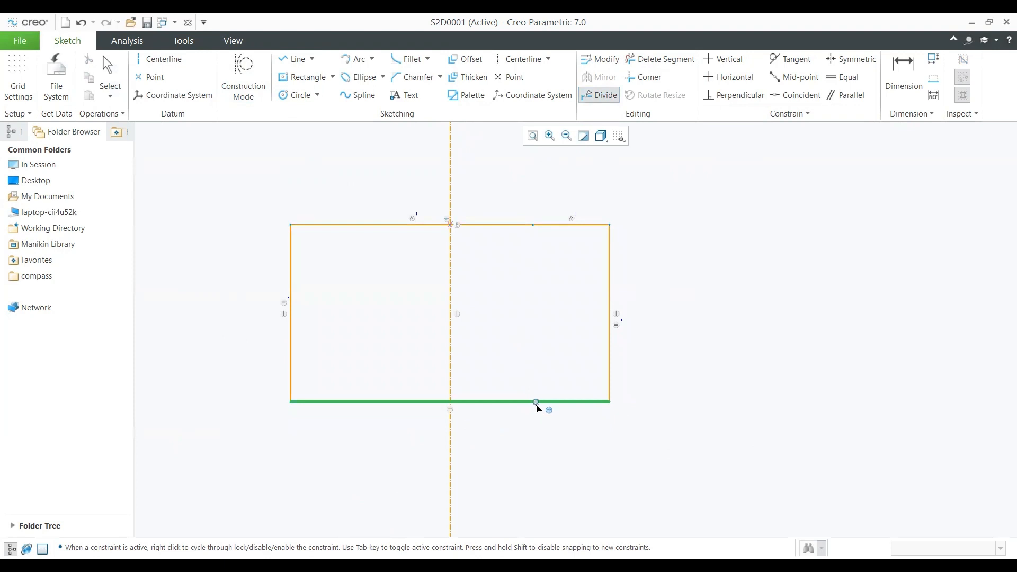
middle_click(646, 301)
scroll(530, 239, "down", 3)
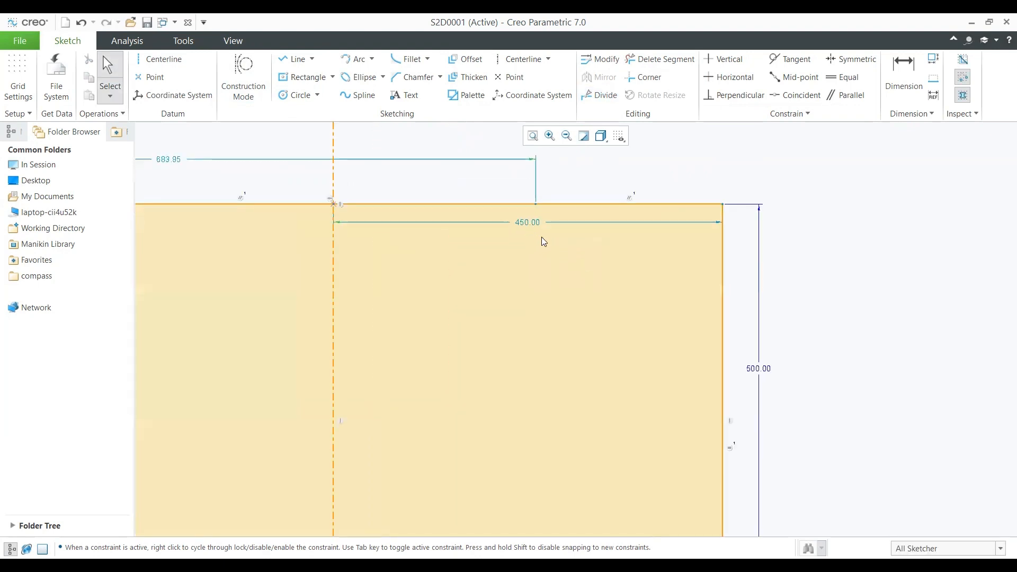
scroll(542, 236, "up", 2)
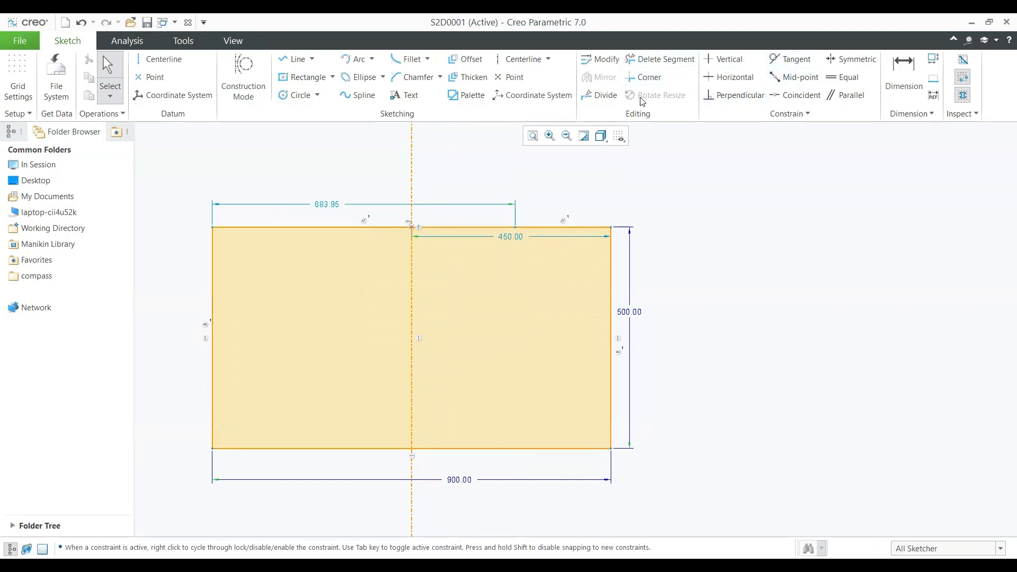
Dimension the top edge's segment right of the division point and set its length to 300
left_click(904, 74)
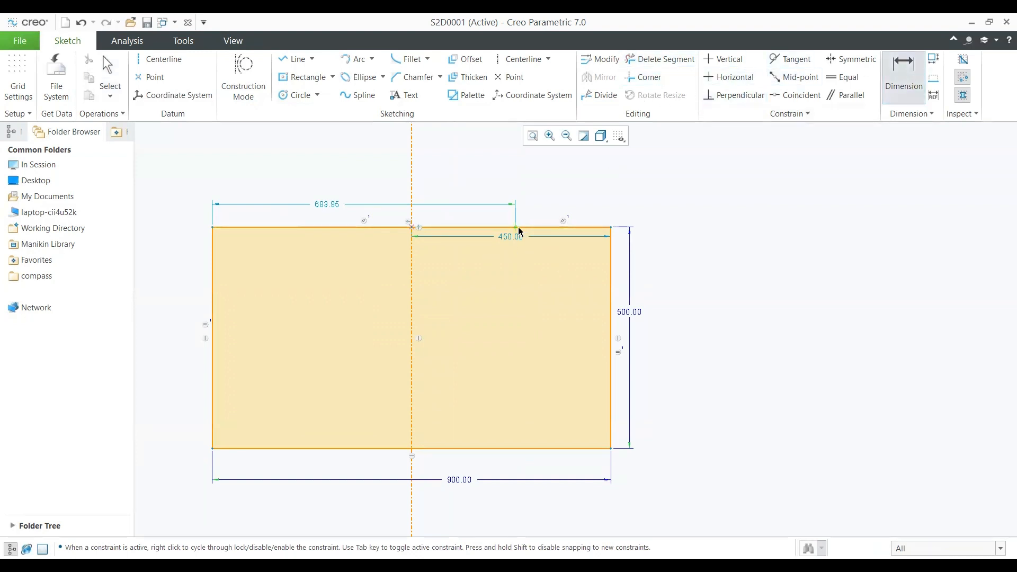
left_click(580, 228)
middle_click(563, 195)
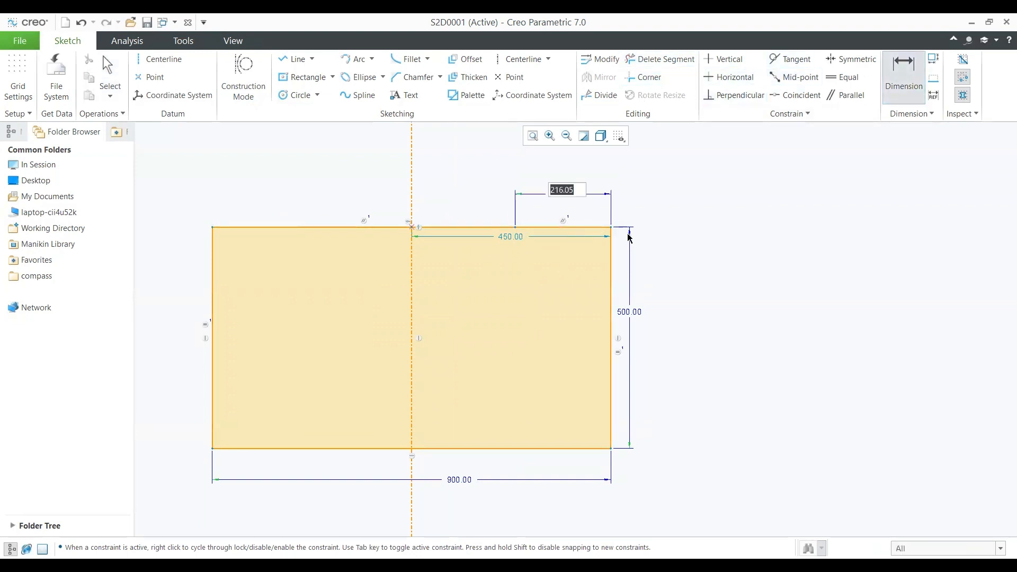
type("300")
key("Return")
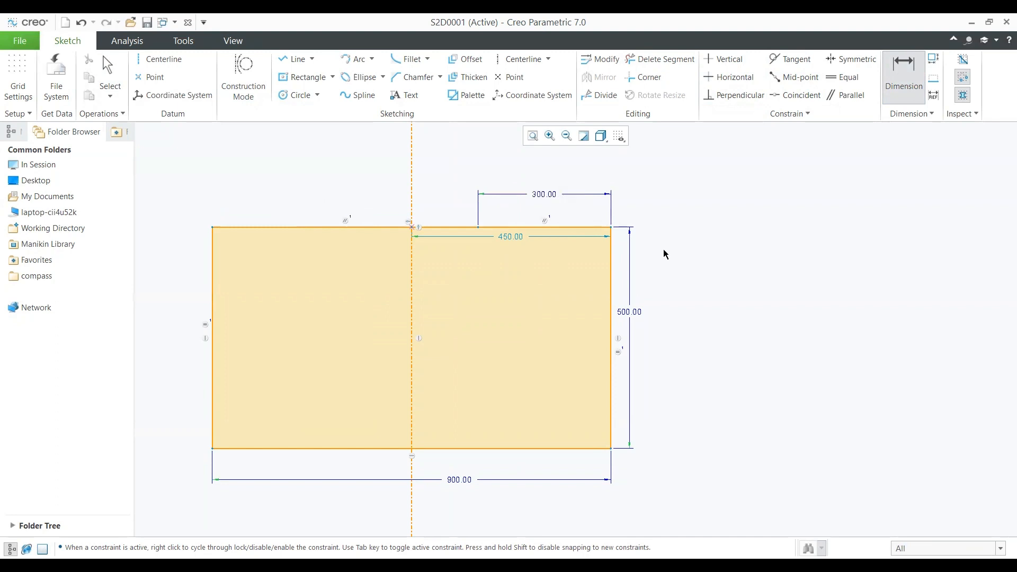
Delete the top edge's portion between the left corner and the division point with Delete Segment
left_click(510, 237)
scroll(487, 228, "up", 2)
scroll(504, 228, "down", 3)
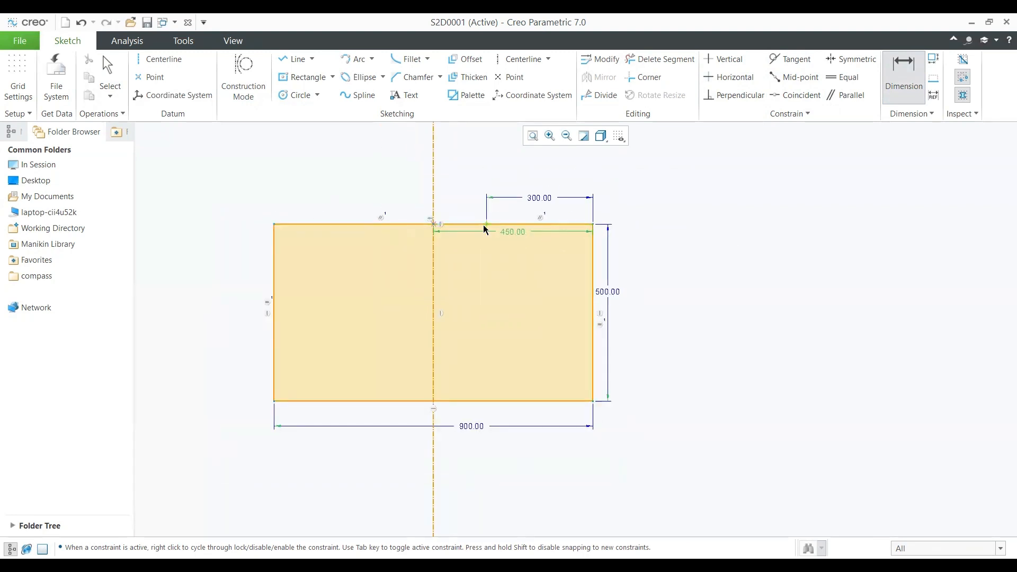
left_click(459, 224)
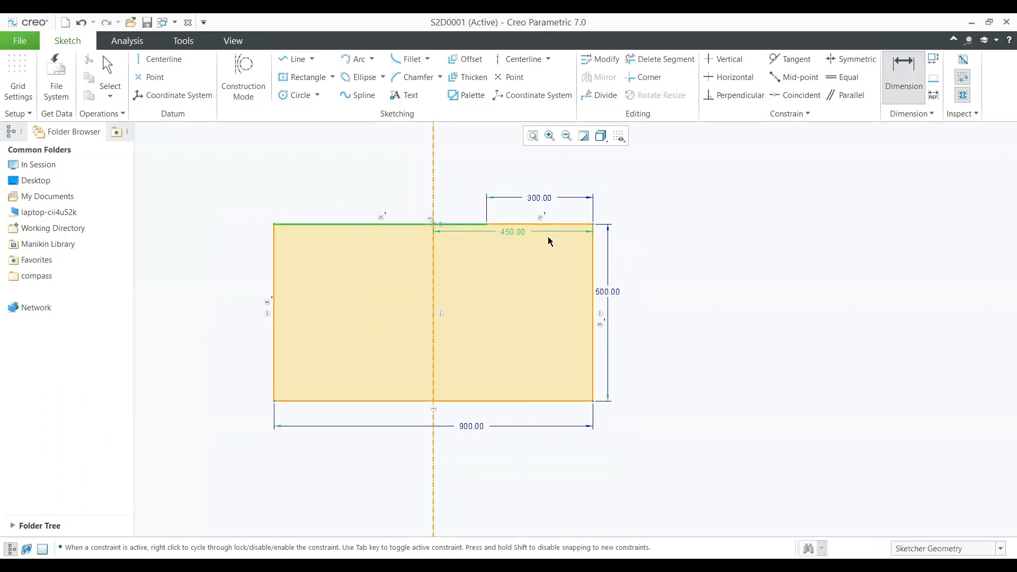
left_click(660, 59)
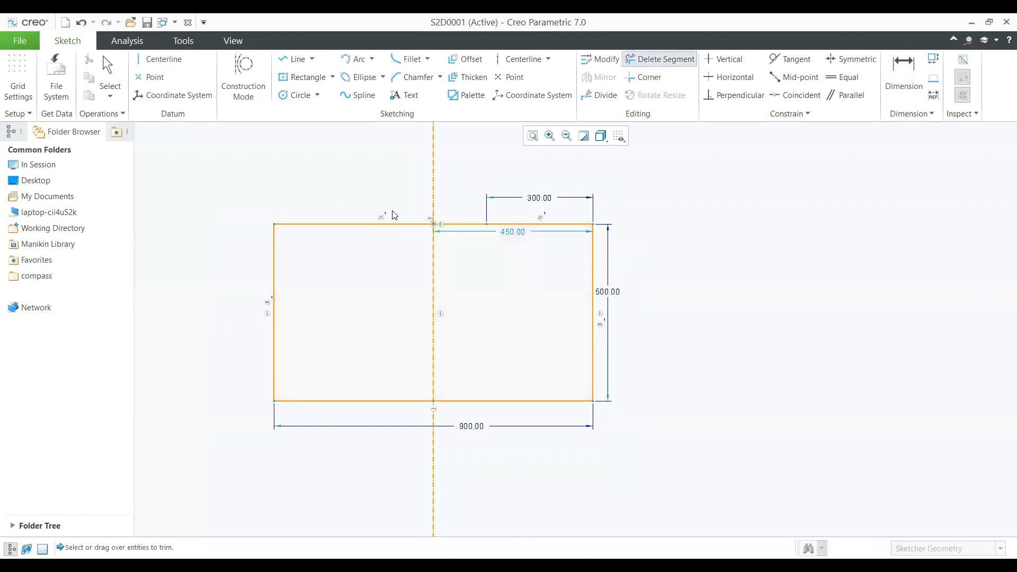
left_click_drag(392, 211, 394, 232)
left_click_drag(461, 212, 463, 252)
middle_click(496, 275)
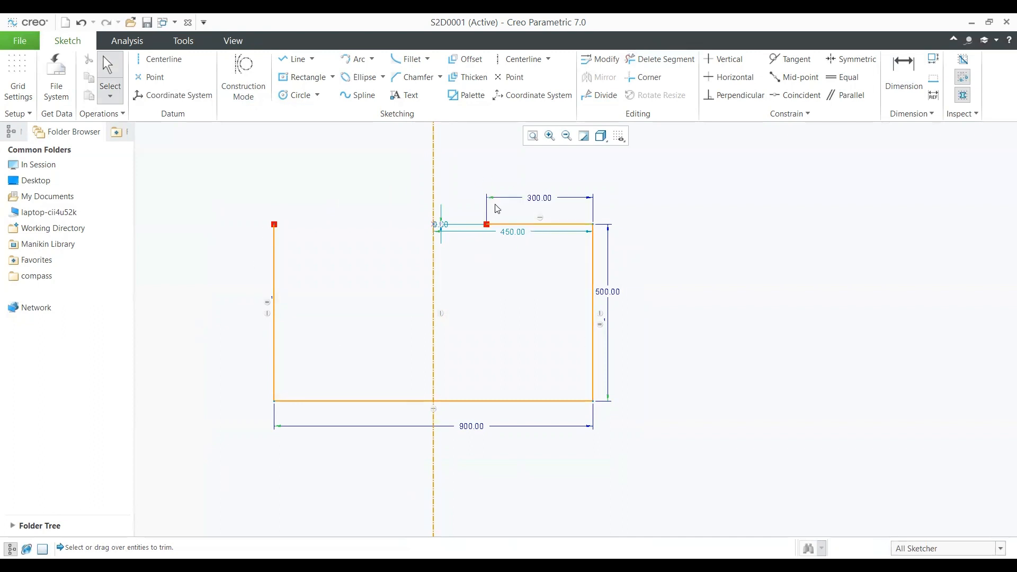
Divide the right edge at two points, the bottom edge at four points and the left edge at three points
left_click(612, 94)
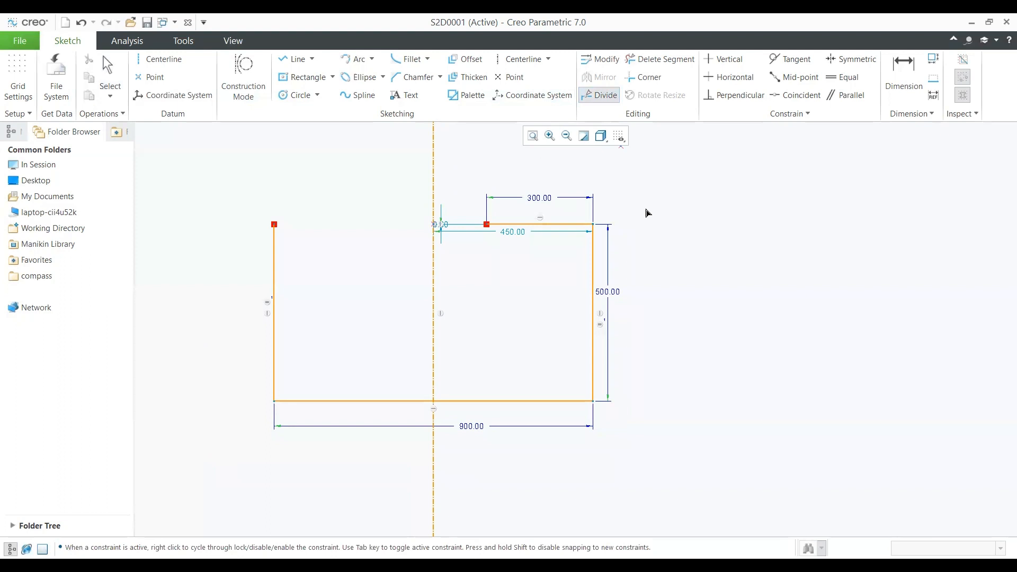
left_click(595, 295)
left_click(596, 359)
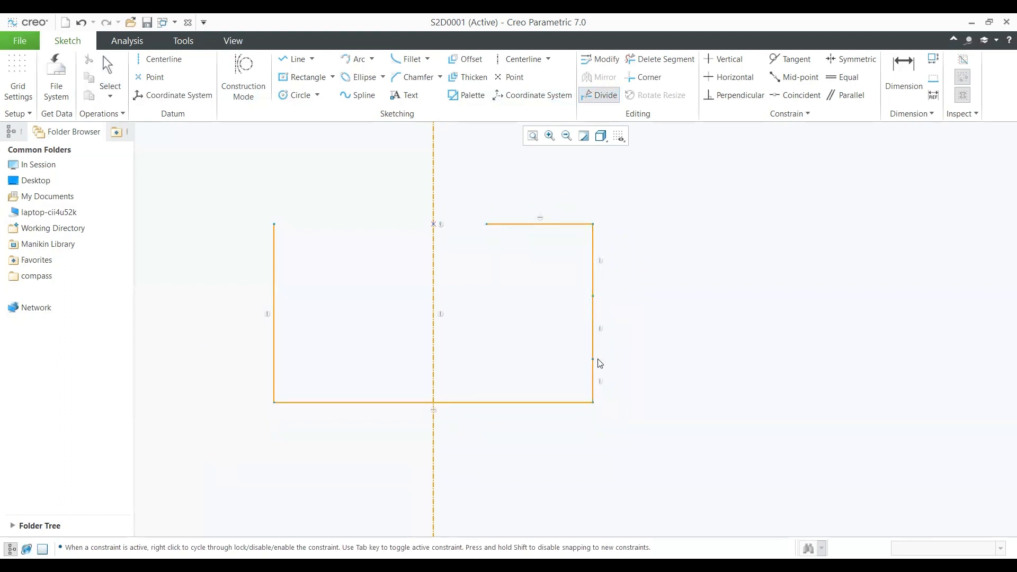
left_click(535, 404)
left_click(470, 404)
left_click(414, 404)
left_click(340, 404)
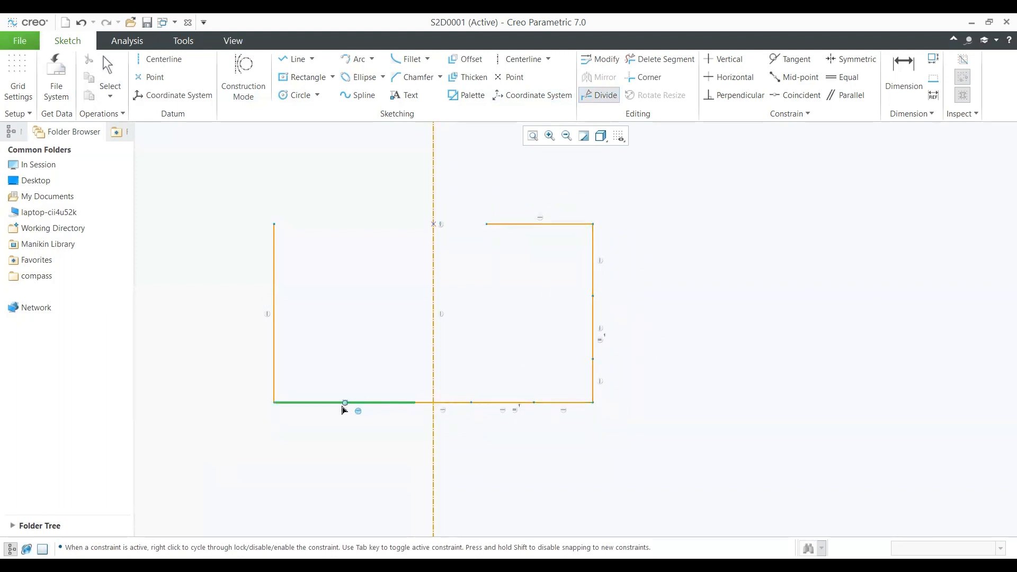
left_click(276, 369)
left_click(275, 295)
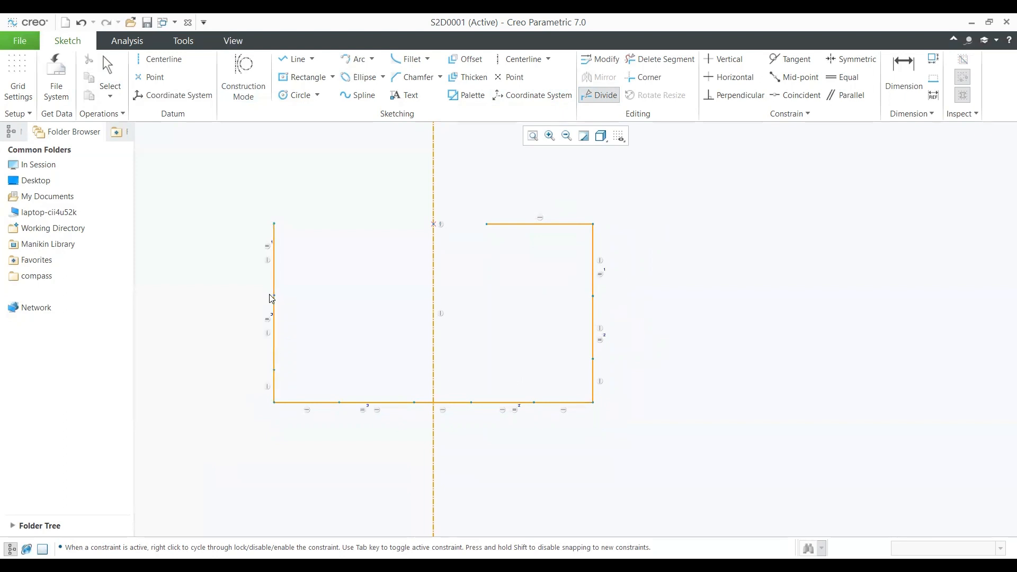
left_click(275, 269)
middle_click(456, 289)
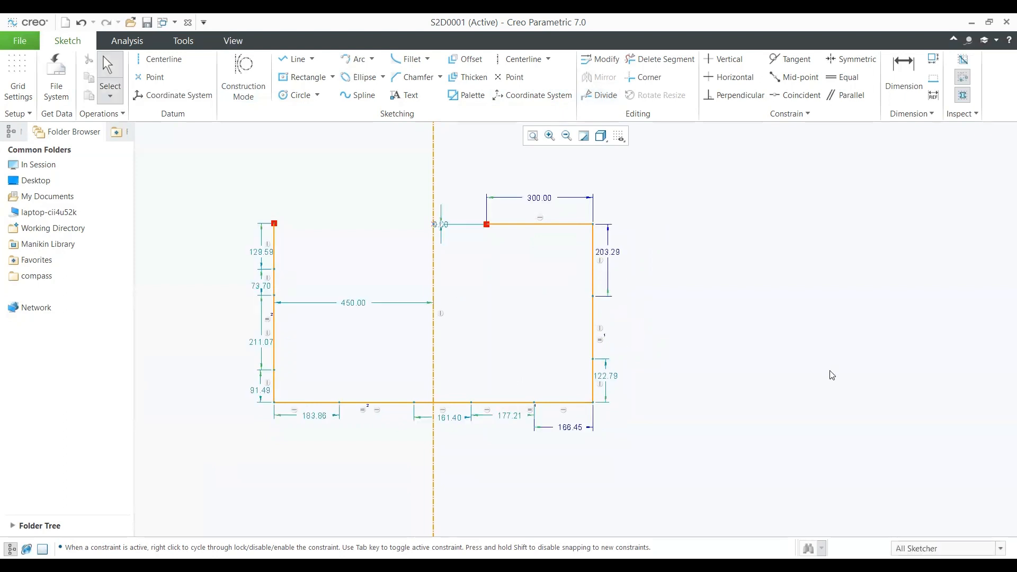
Select the entire sketch with its centerline and rotate it by -90 degrees using Rotate Resize
scroll(656, 245, "down", 1)
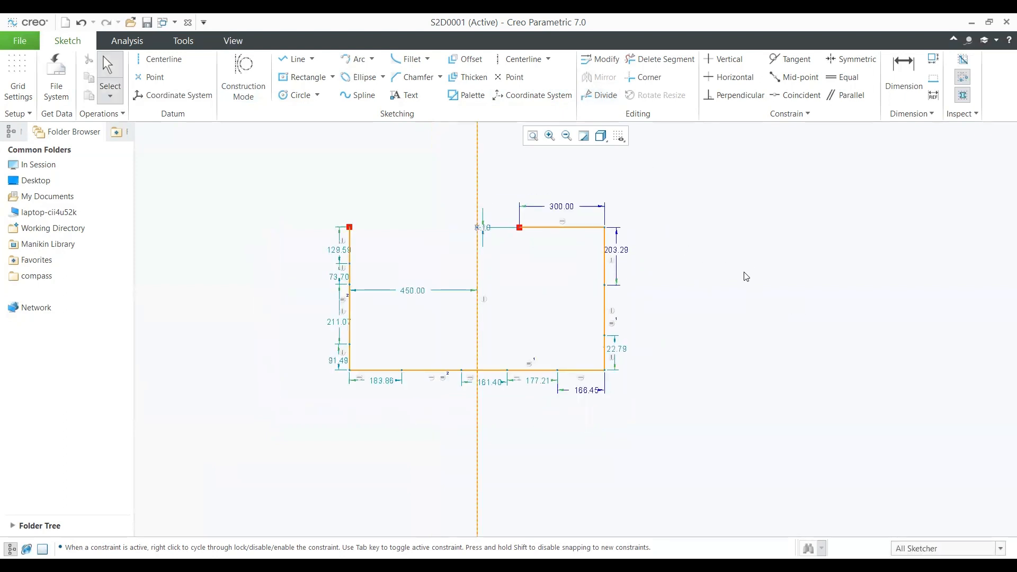
scroll(742, 278, "up", 1)
mouse_move(194, 184)
left_mouse_down()
mouse_move(217, 407)
mouse_move(671, 542)
left_mouse_up()
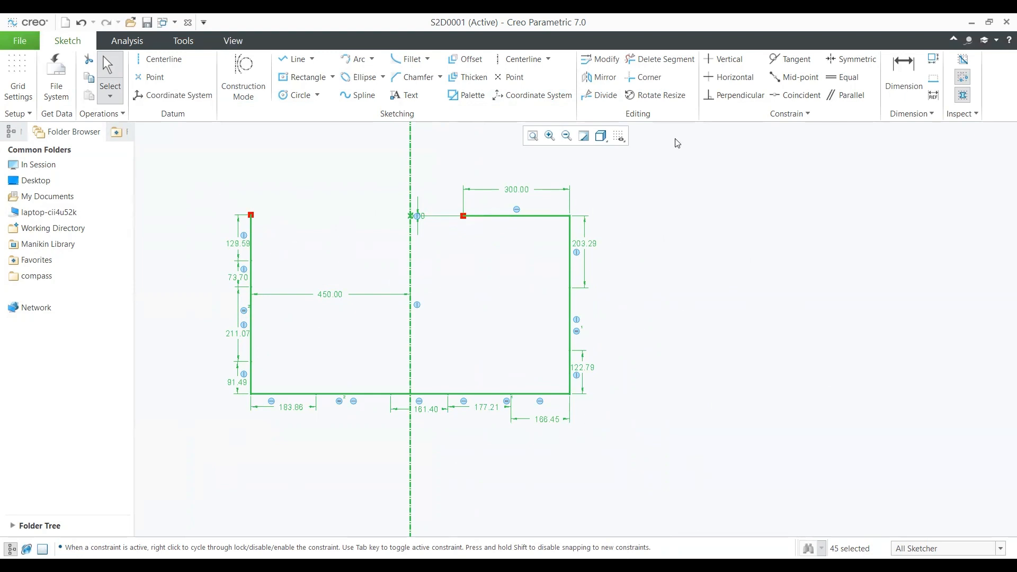
left_click(662, 103)
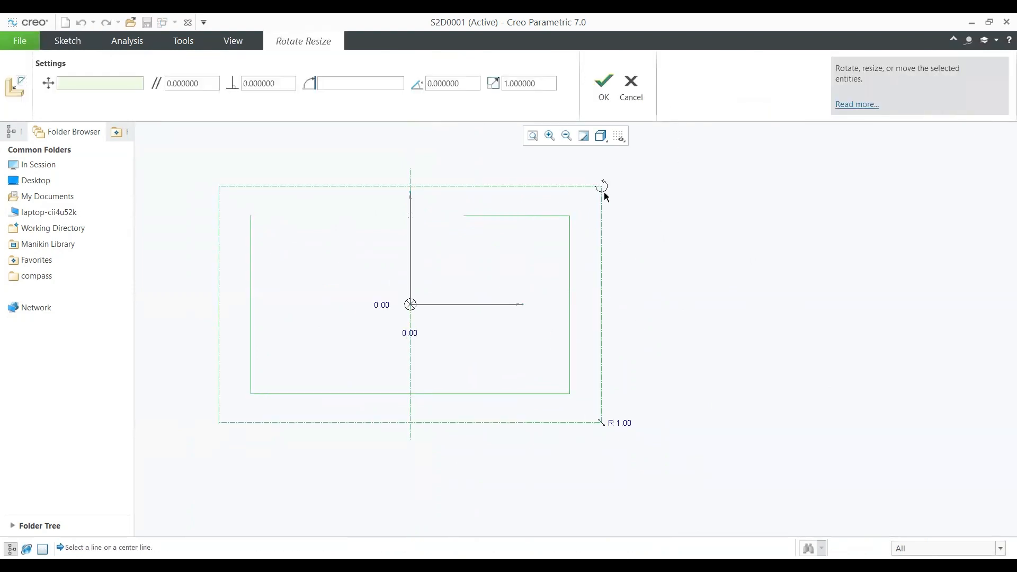
mouse_move(606, 190)
left_mouse_down()
mouse_move(615, 291)
mouse_move(540, 415)
mouse_move(493, 434)
left_mouse_up()
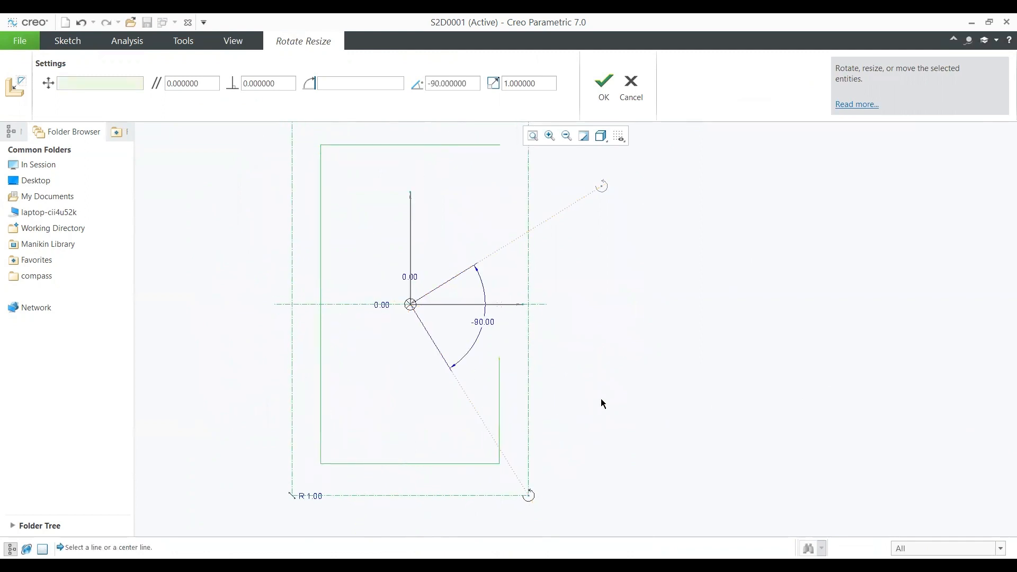
Set the scale factor of the rotated sketch to 2 and apply the transformation
double_click(550, 80)
type("2")
left_click(604, 85)
scroll(532, 280, "down", 5)
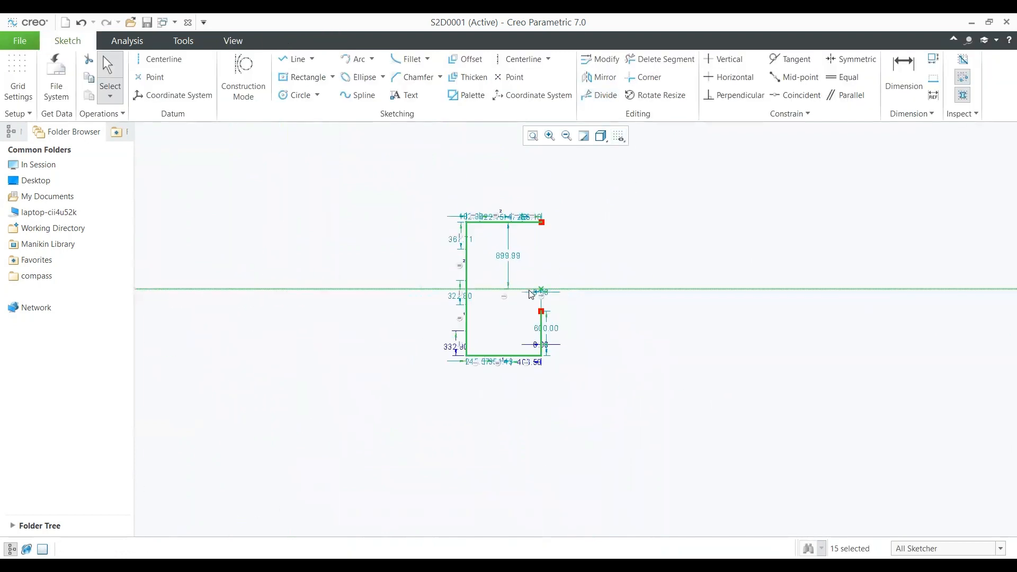
left_click(531, 295)
scroll(477, 249, "up", 8)
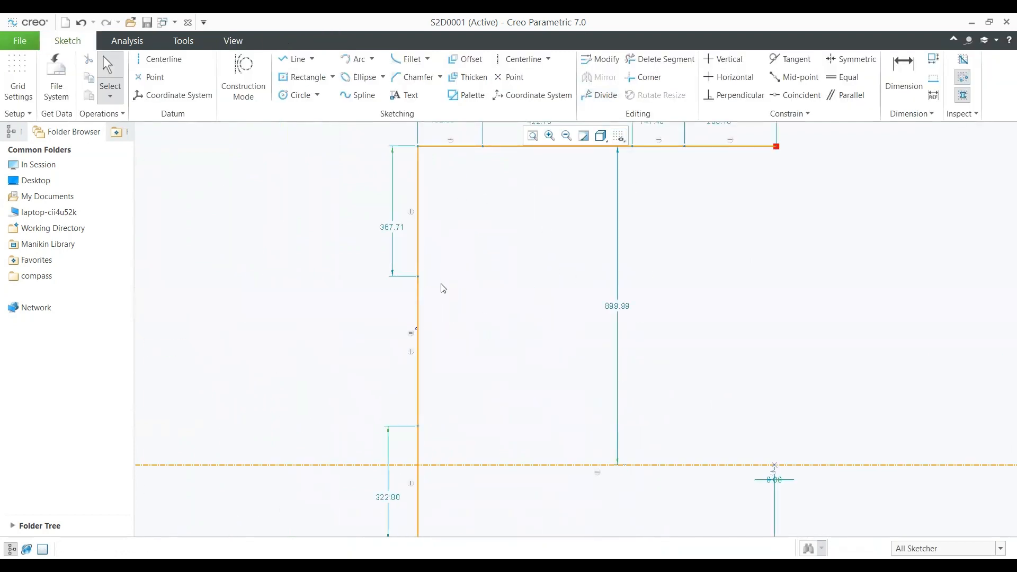
scroll(443, 289, "down", 4)
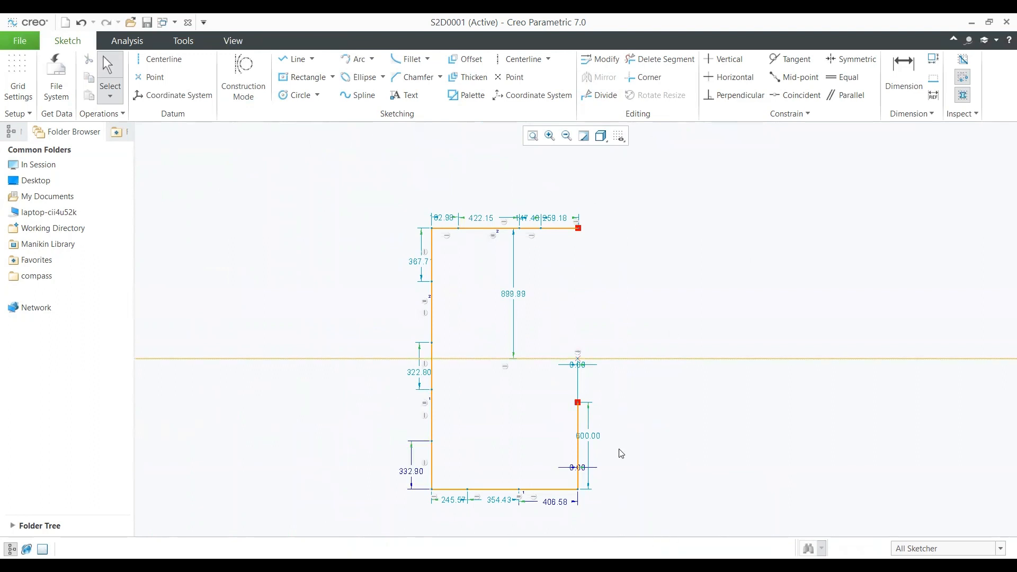